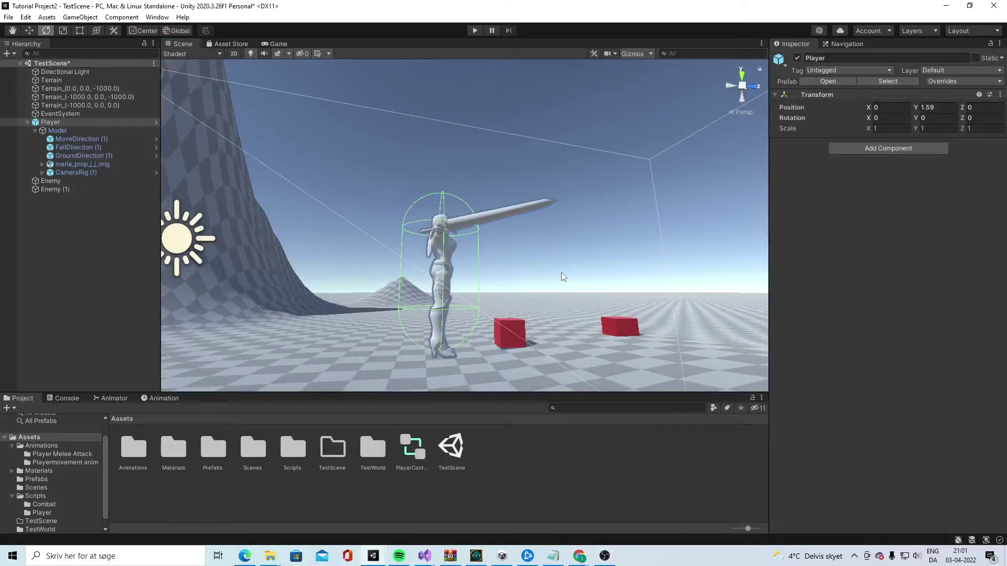
Examine the Rotate Left and Strafeleft key bindings in the Player Controller of the maria_prop_j_j_ong object under Player's Model.
{"action": "left_click_drag", "start_coordinate": [561, 277], "coordinate": [530, 209], "text": "alt"}
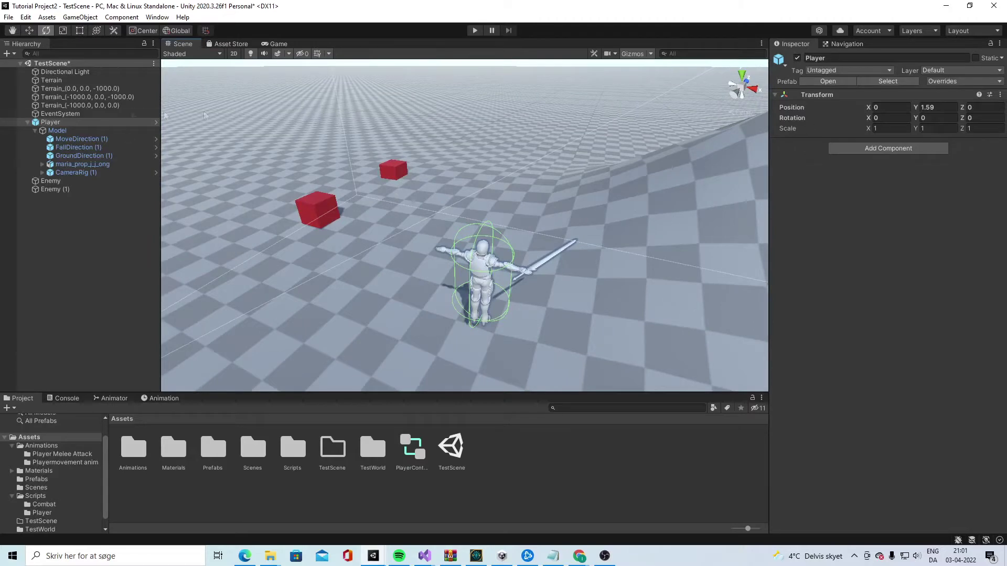
{"action": "left_click", "coordinate": [58, 131]}
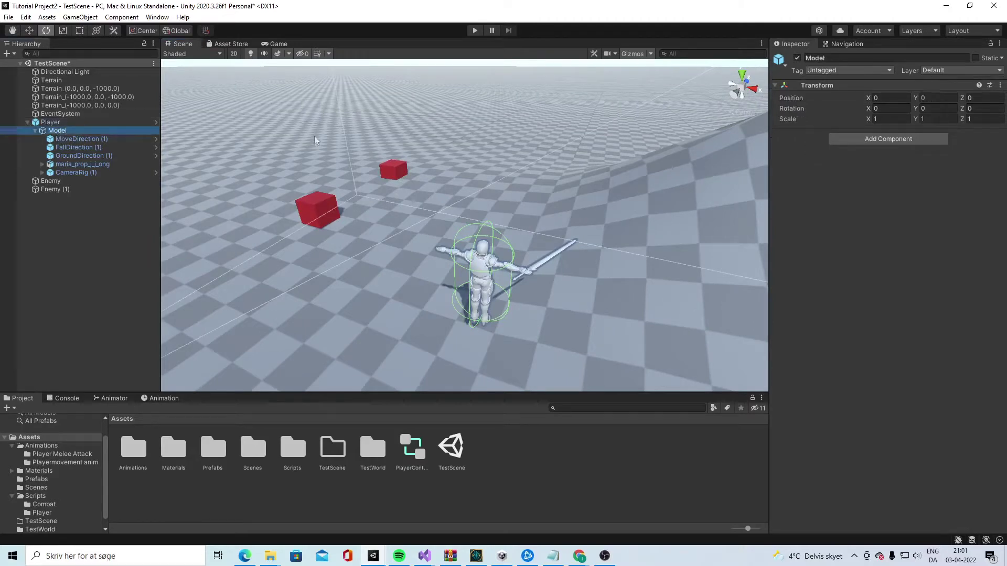
{"action": "left_click", "coordinate": [82, 164]}
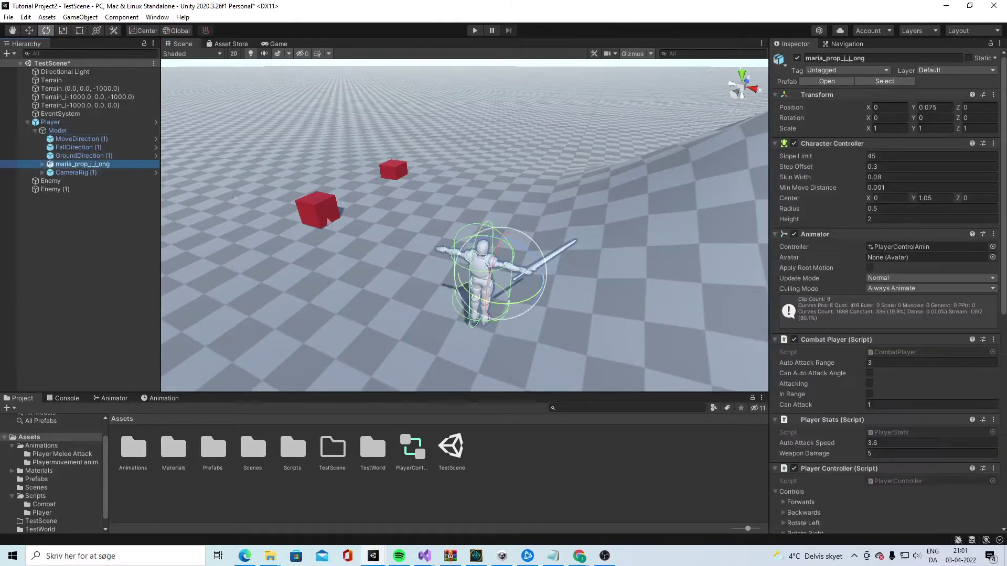
{"action": "scroll", "coordinate": [866, 333], "scroll_direction": "down", "scroll_amount": 10}
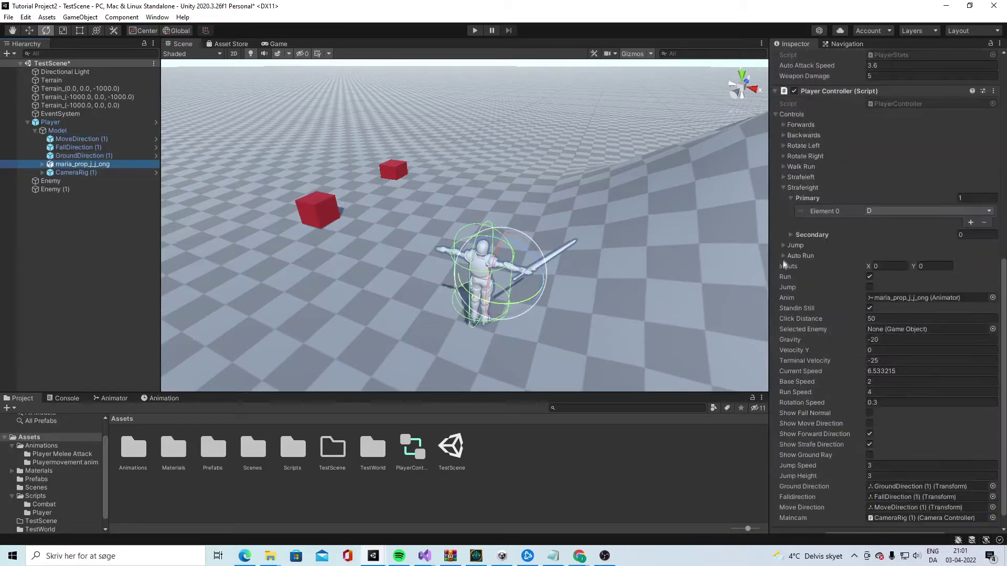
{"action": "left_click", "coordinate": [783, 146]}
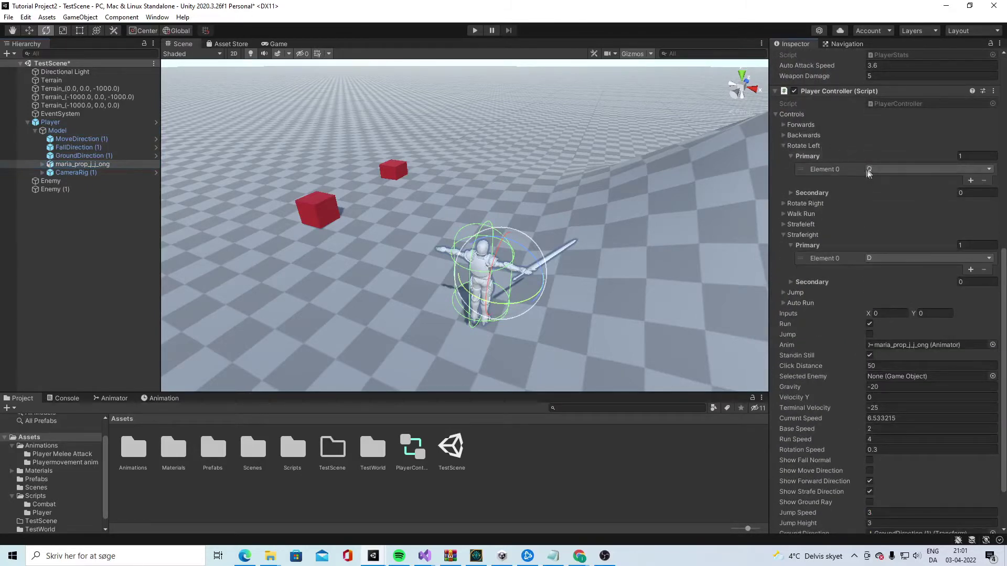
{"action": "left_click", "coordinate": [783, 146]}
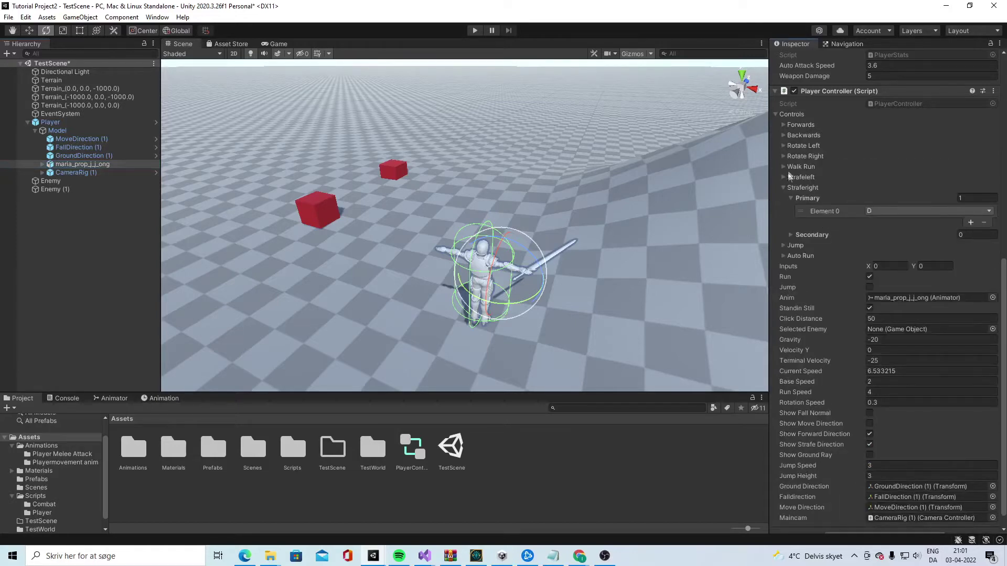
{"action": "left_click", "coordinate": [784, 177]}
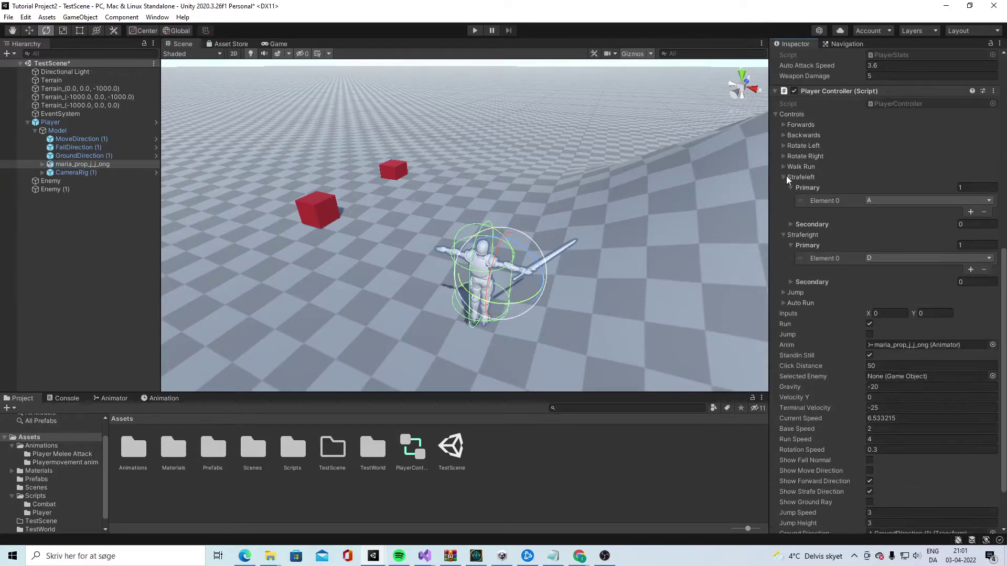
{"action": "left_click", "coordinate": [785, 177]}
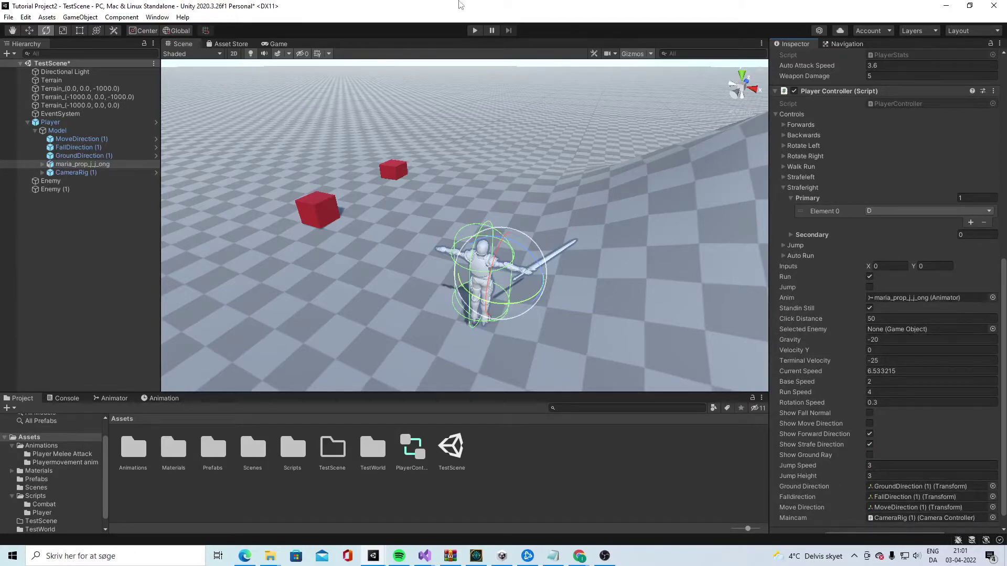
Play-test the scene by targeting the nearest red enemy cube with the character, and stop the game.
{"action": "left_click", "coordinate": [475, 31]}
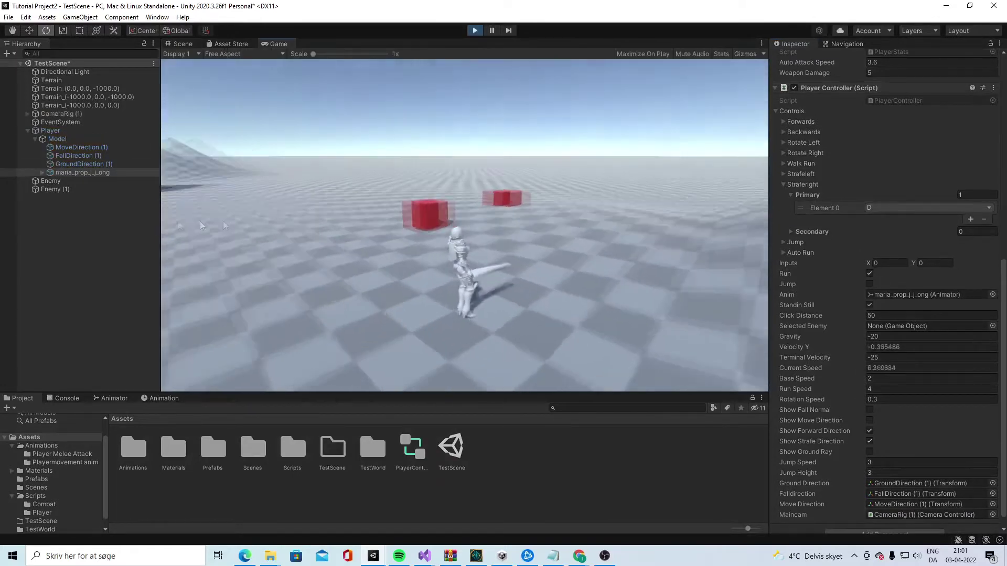
{"action": "left_click", "coordinate": [392, 248]}
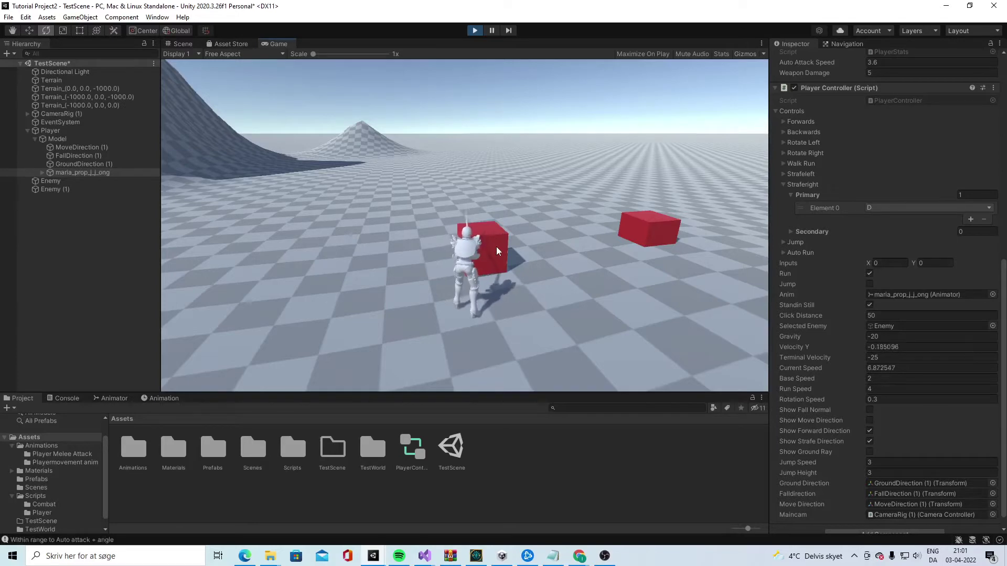
{"action": "left_click", "coordinate": [474, 32]}
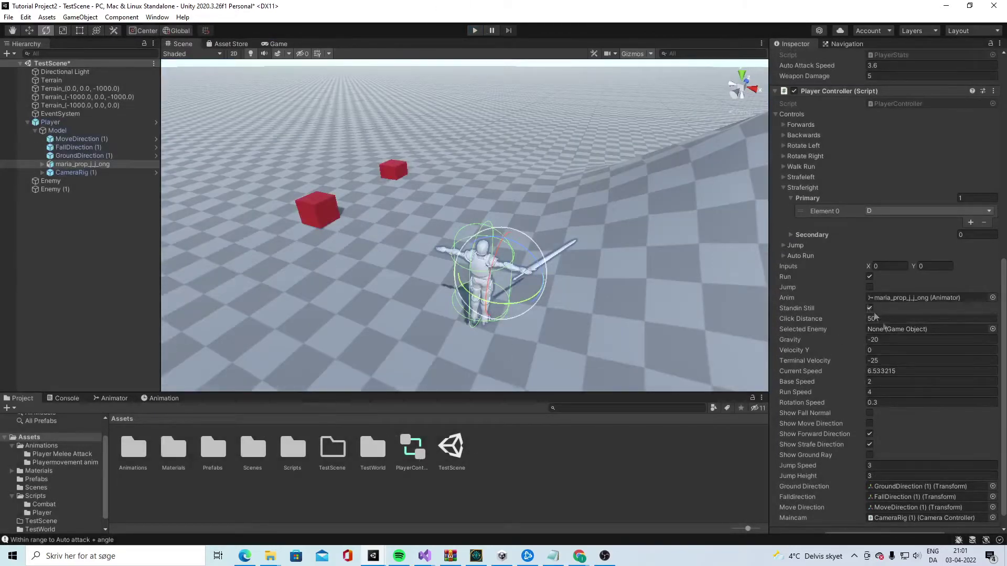
Open the PlayerController script, delete the commented standinStill = false; line from the first if (steer) block in GetInputs, and save.
{"action": "scroll", "coordinate": [985, 181], "scroll_direction": "up", "scroll_amount": 3}
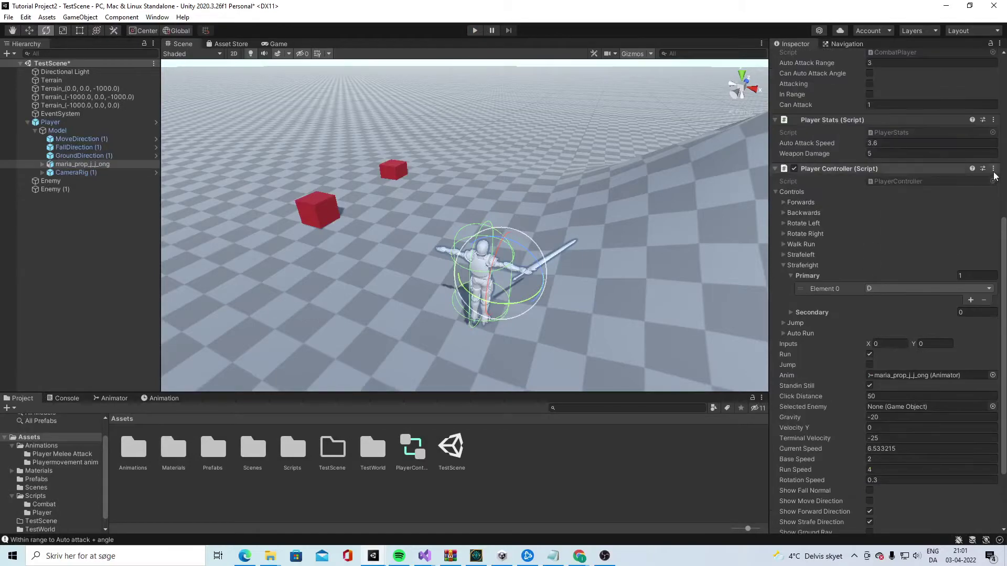
{"action": "left_click", "coordinate": [993, 169]}
{"action": "left_click", "coordinate": [908, 296]}
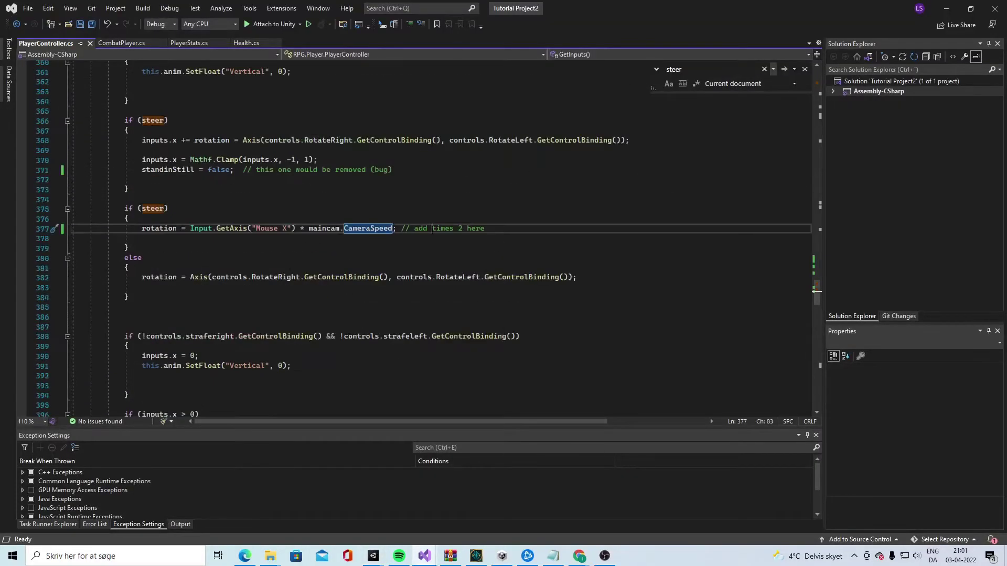
{"action": "scroll", "coordinate": [432, 228], "scroll_direction": "up", "scroll_amount": 3}
{"action": "left_click", "coordinate": [353, 258]}
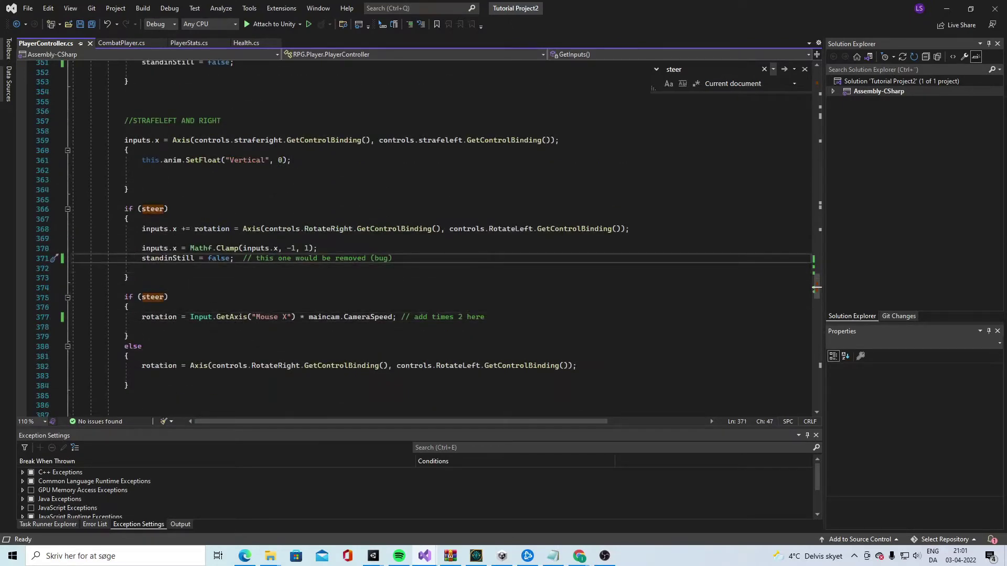
{"action": "left_click_drag", "start_coordinate": [139, 259], "coordinate": [405, 260]}
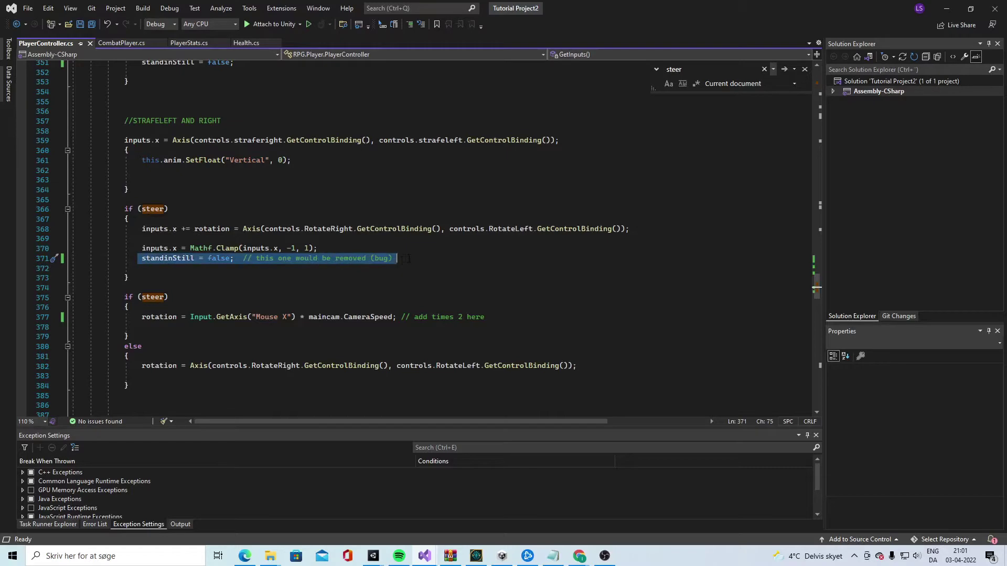
{"action": "key", "text": "Delete"}
{"action": "key", "text": "ctrl+s"}
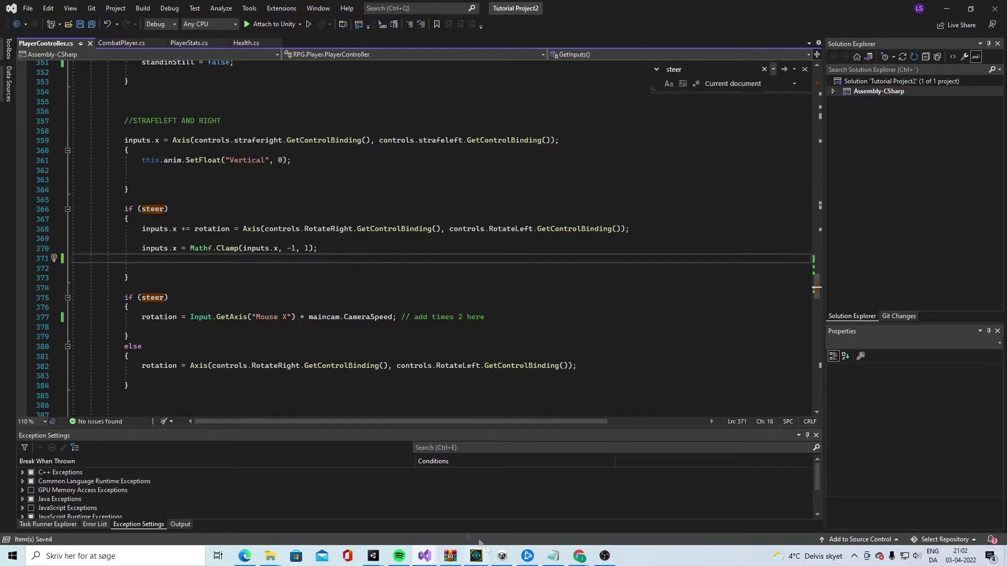
Switch back to Unity, play-test running forward and attacking the nearest red enemy cube, and stop the game.
{"action": "mouse_move", "coordinate": [365, 562]}
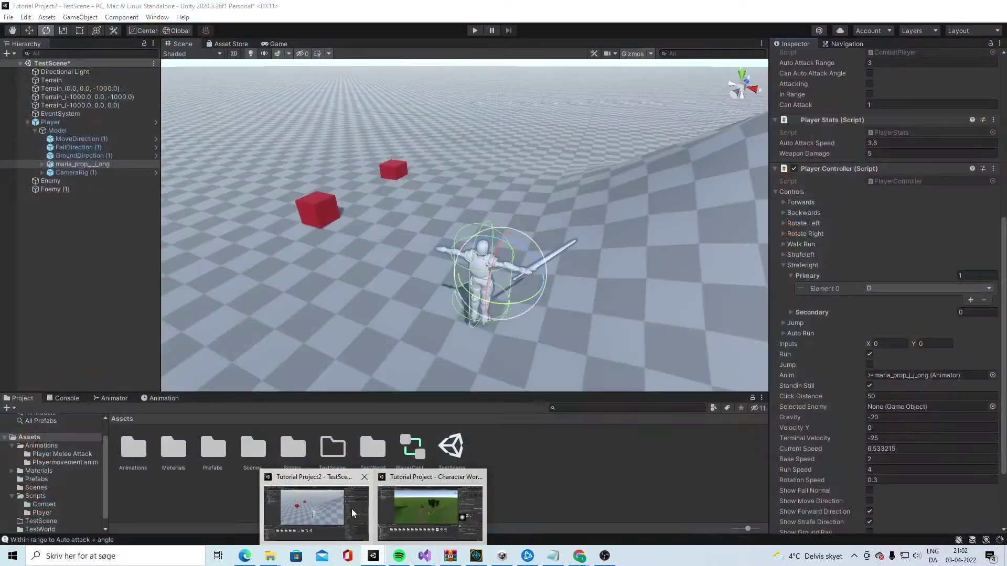
{"action": "key", "text": "alt+Tab"}
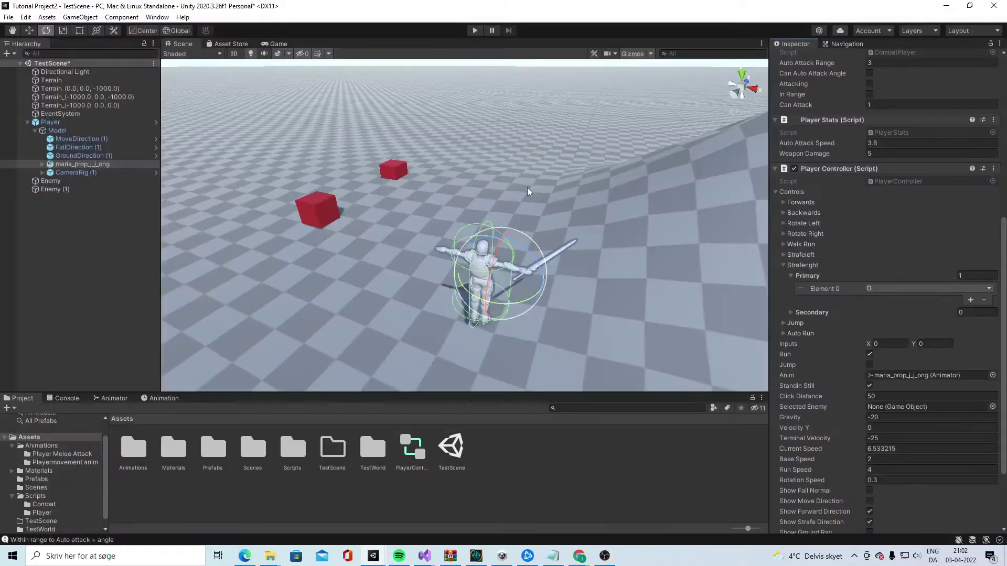
{"action": "key", "text": "ctrl+p"}
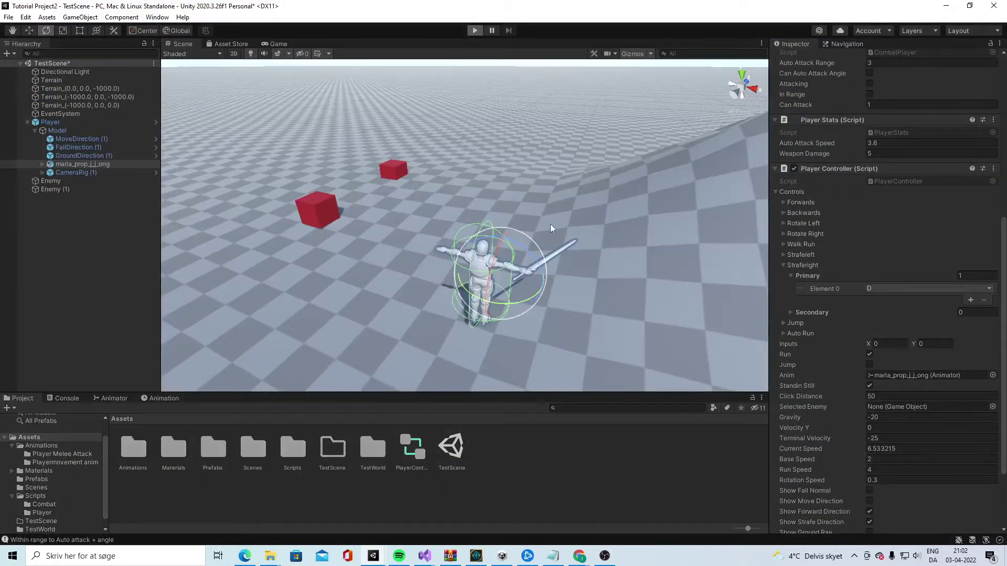
{"action": "key", "text": "w"}
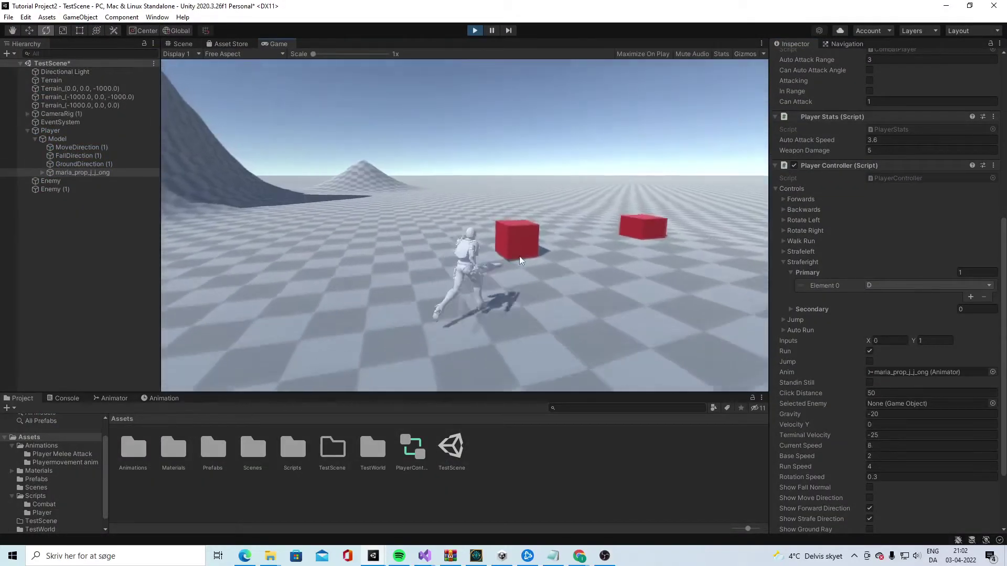
{"action": "left_click", "coordinate": [519, 261]}
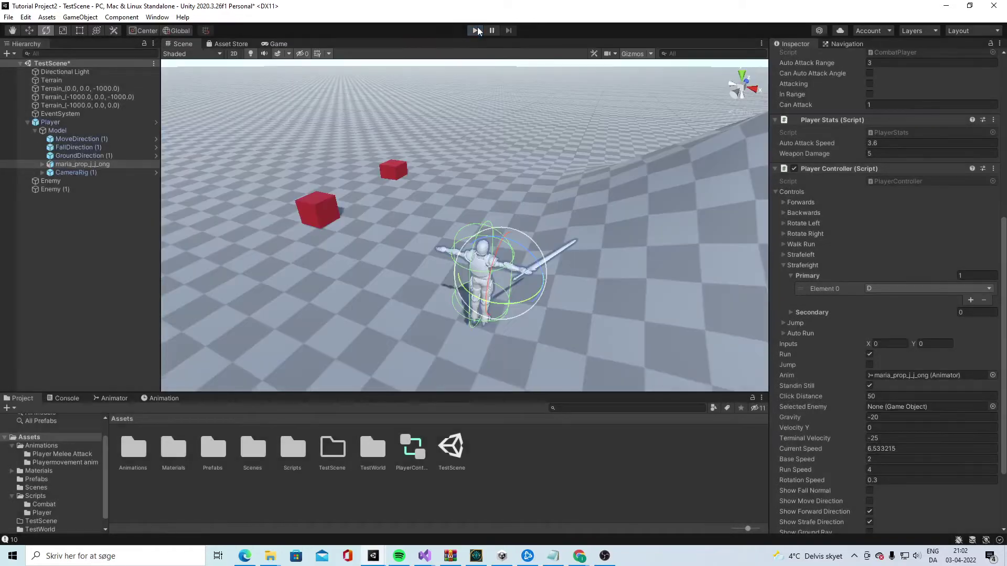
{"action": "left_click", "coordinate": [476, 30]}
Reopen the PlayerController script and multiply maincam.CameraSpeed by 2 in the Mouse X rotation line of the second if (steer) block.
{"action": "scroll", "coordinate": [873, 341], "scroll_direction": "down", "scroll_amount": 3}
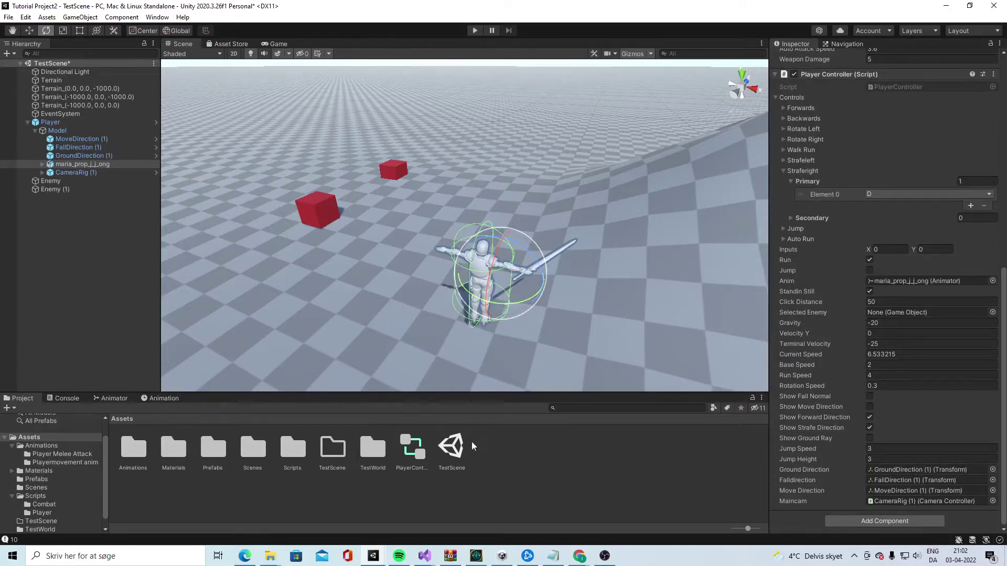
{"action": "scroll", "coordinate": [944, 162], "scroll_direction": "up", "scroll_amount": 3}
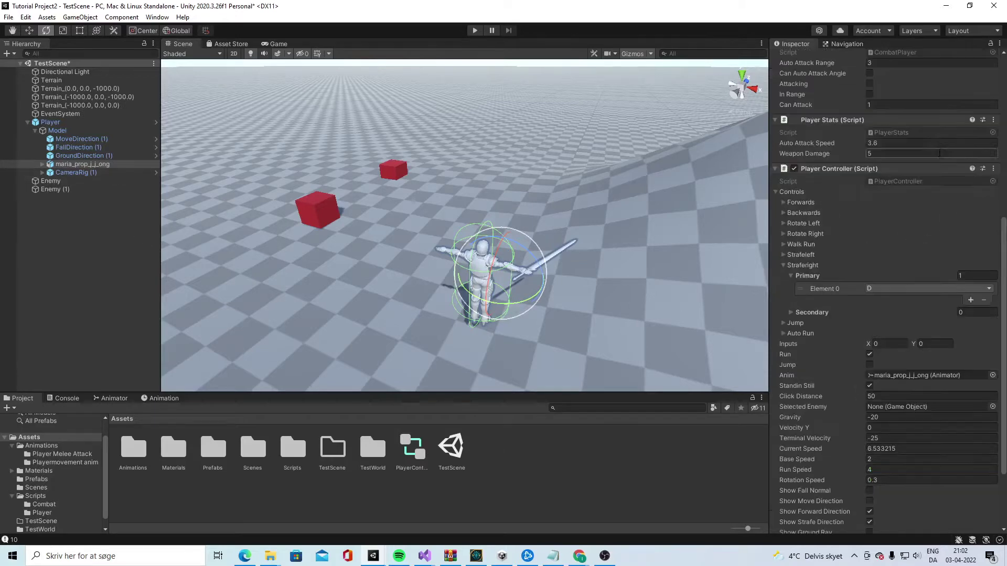
{"action": "left_click", "coordinate": [993, 169]}
{"action": "left_click", "coordinate": [929, 298]}
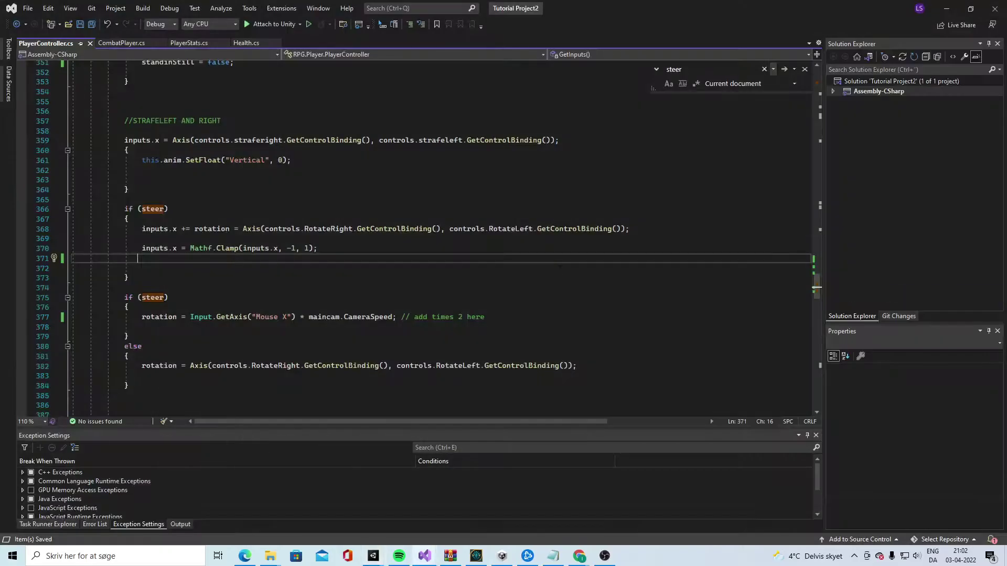
{"action": "scroll", "coordinate": [420, 236], "scroll_direction": "down", "scroll_amount": 1}
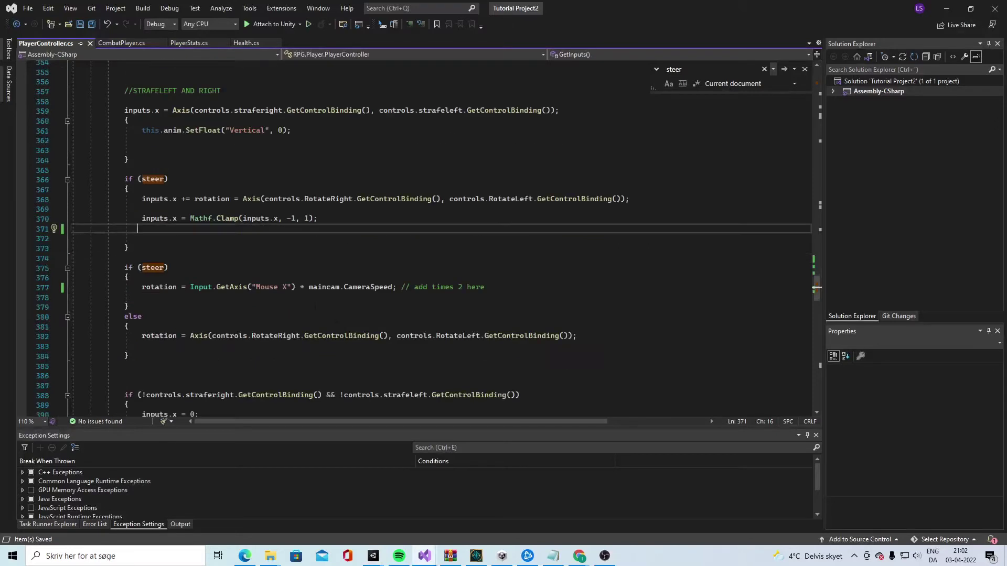
{"action": "key", "text": "Down"}
{"action": "key", "text": "Down"}
{"action": "key", "text": "Down"}
{"action": "key", "text": "Down"}
{"action": "key", "text": "Down"}
{"action": "key", "text": "Down"}
{"action": "key", "text": "ctrl+shift+Right"}
{"action": "key", "text": "ctrl+shift+Right"}
{"action": "key", "text": "ctrl+shift+Right"}
{"action": "key", "text": "ctrl+shift+Right"}
{"action": "key", "text": "ctrl+shift+Right"}
{"action": "key", "text": "ctrl+shift+Right"}
{"action": "key", "text": "ctrl+shift+Right"}
{"action": "key", "text": "ctrl+shift+Right"}
{"action": "key", "text": "ctrl+shift+Right"}
{"action": "key", "text": "ctrl+shift+Right"}
{"action": "key", "text": "ctrl+shift+Right"}
{"action": "key", "text": "ctrl+shift+Right"}
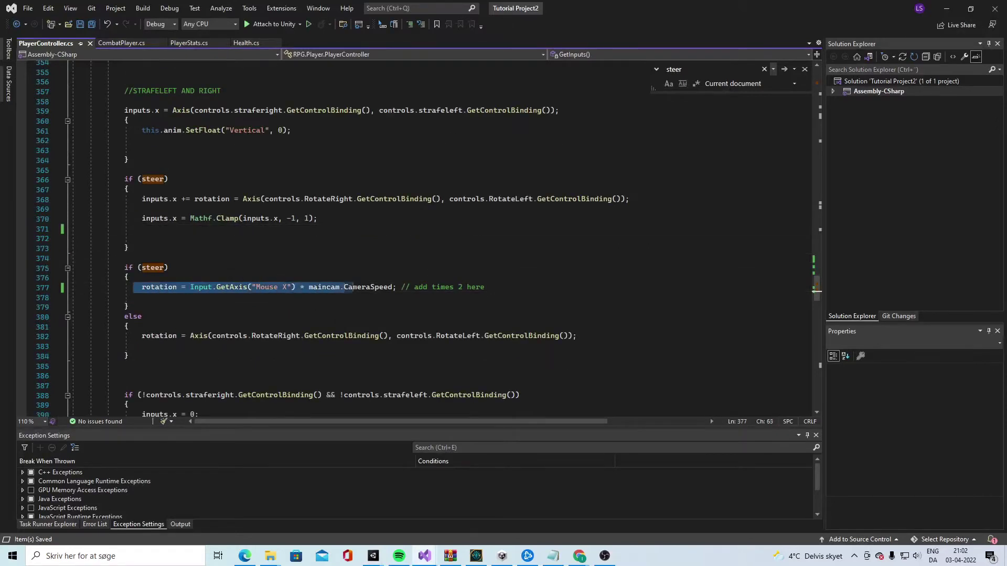
{"action": "key", "text": "Right"}
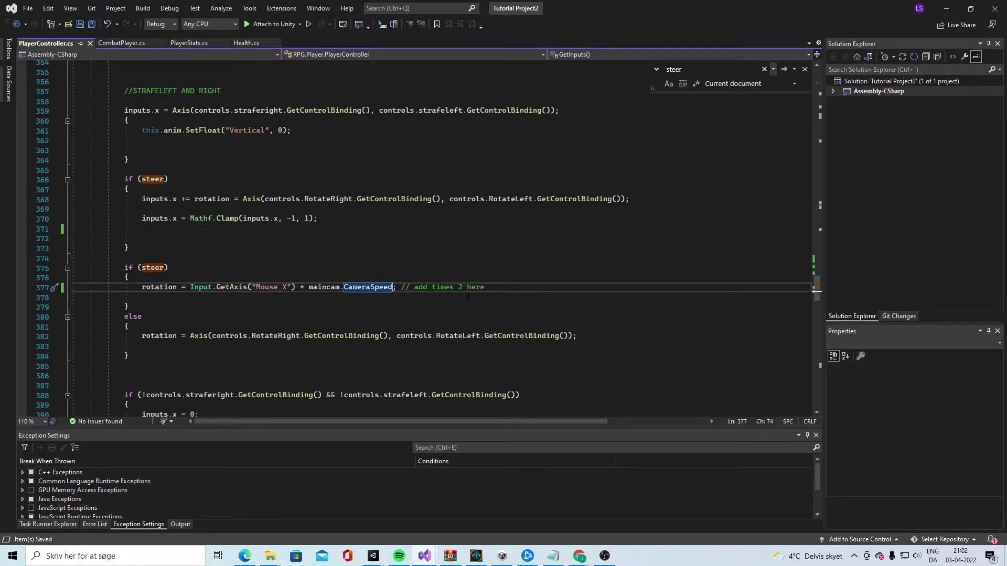
{"action": "type", "text": "*2"}
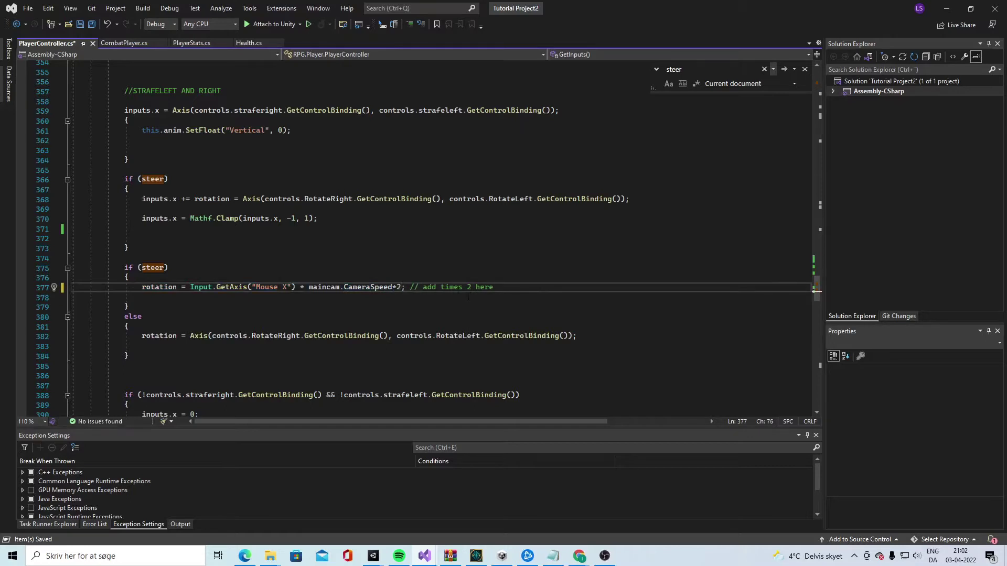
Remove the "// add times 2 here" comment from the Mouse X rotation line and save the script.
{"action": "left_click_drag", "start_coordinate": [410, 288], "coordinate": [499, 288]}
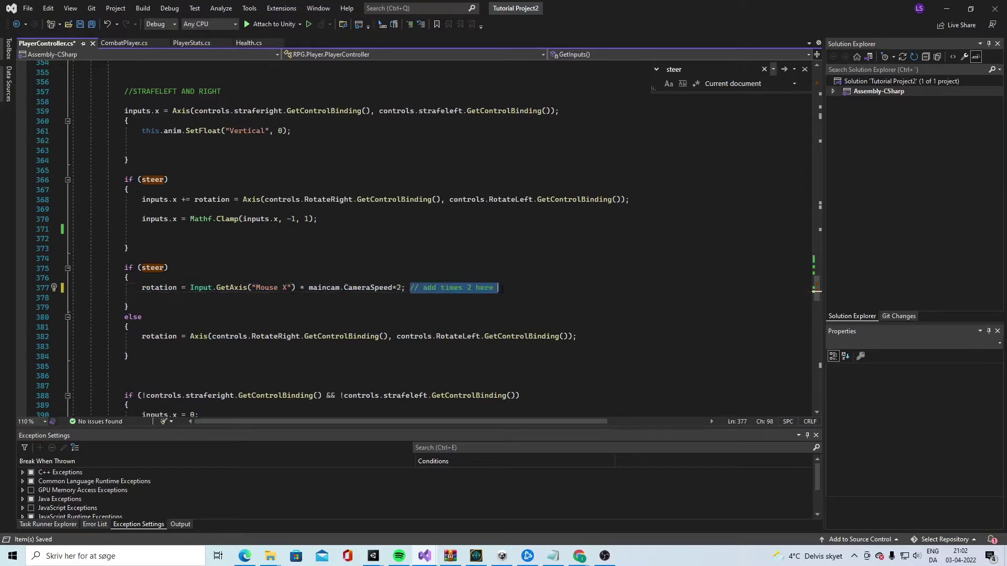
{"action": "key", "text": "BackSpace"}
{"action": "key", "text": "ctrl+s"}
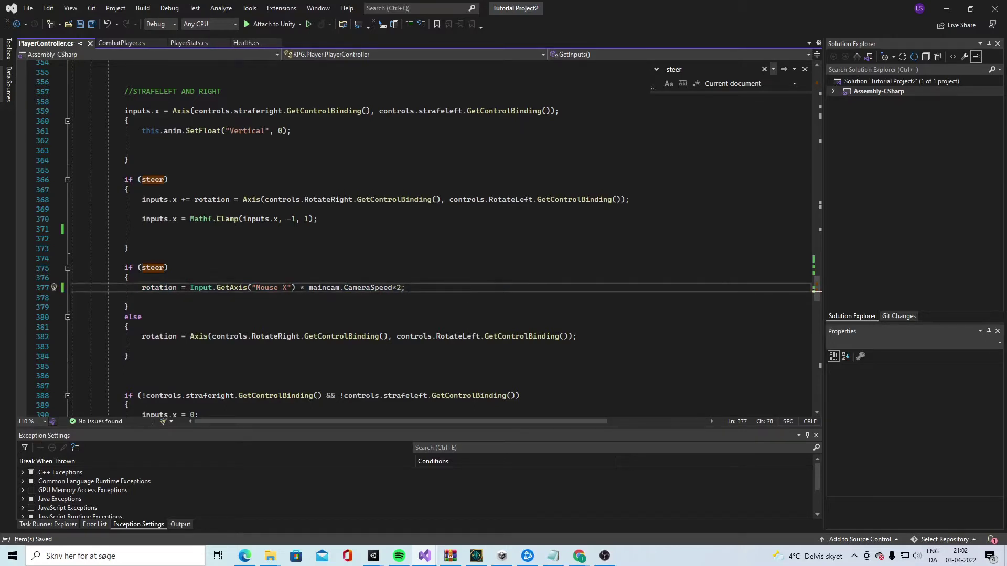
{"action": "key", "text": "shift+Up"}
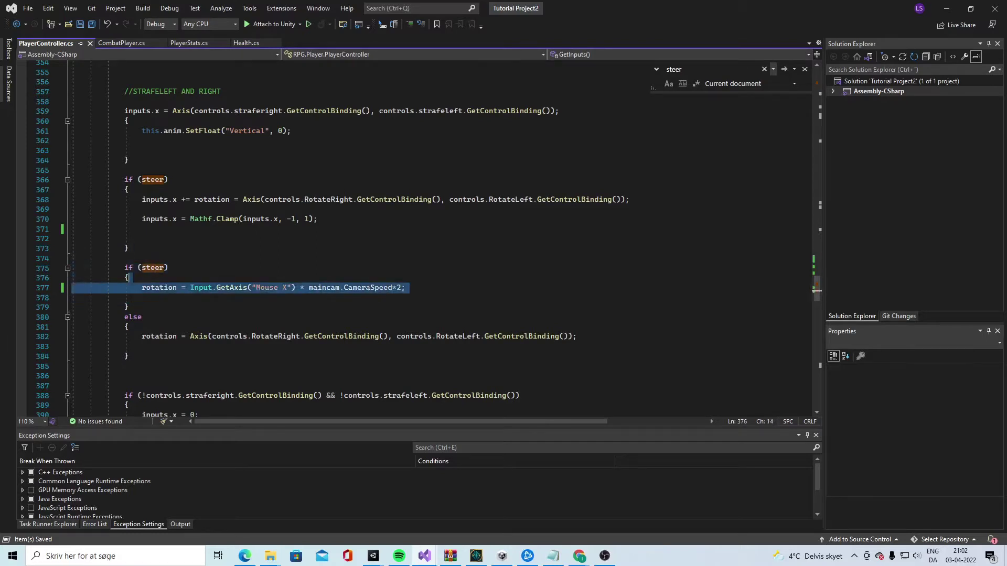
{"action": "left_click", "coordinate": [450, 286]}
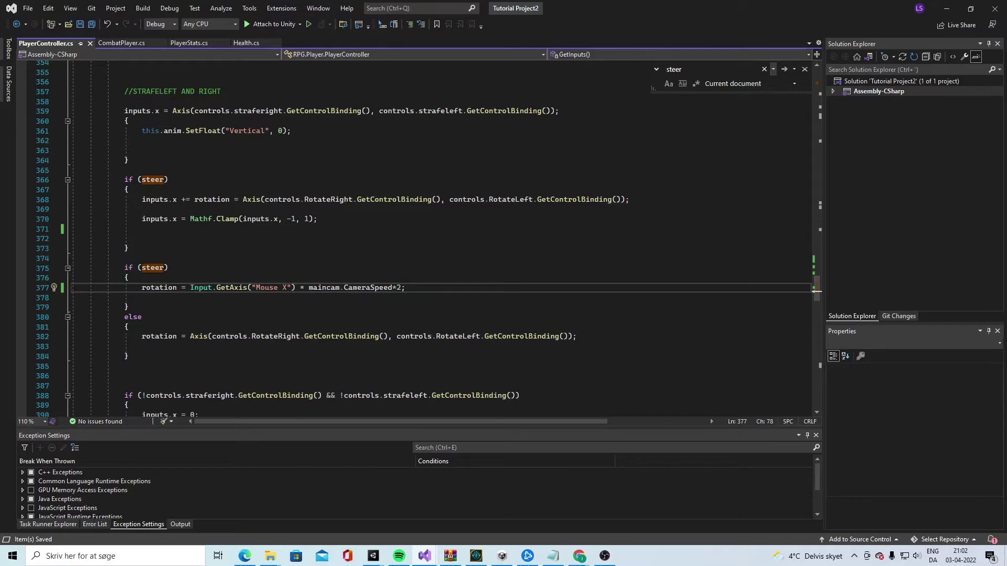
Return to Unity, play-test the character's mouse steering with the doubled rotation speed, and stop the game.
{"action": "left_click", "coordinate": [947, 9]}
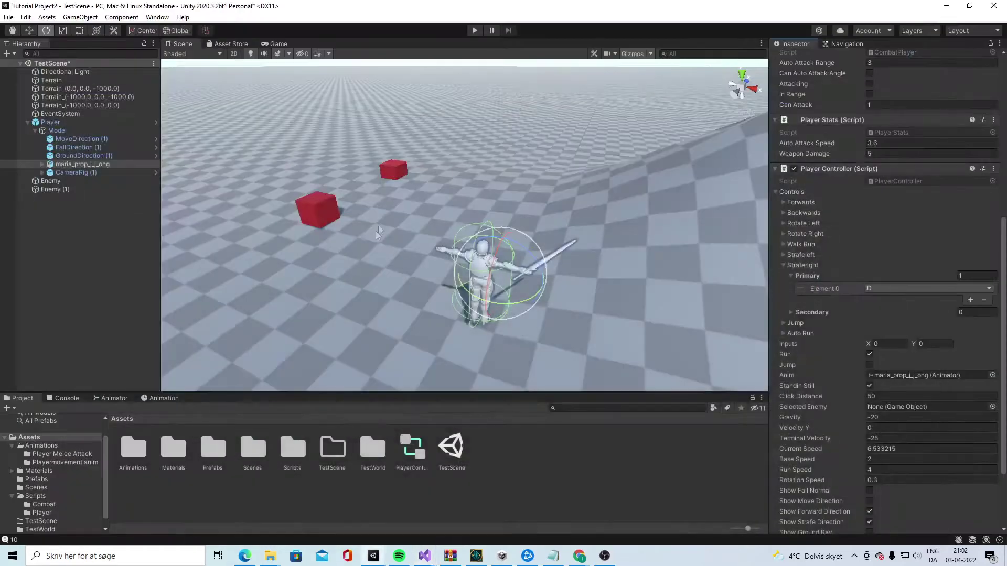
{"action": "left_click", "coordinate": [475, 31]}
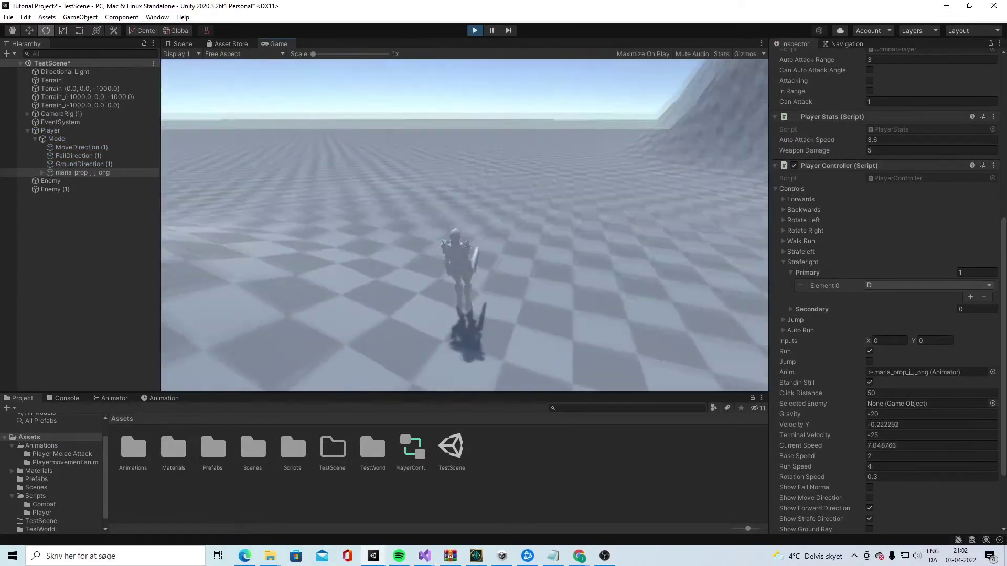
{"action": "key", "text": "ctrl+p"}
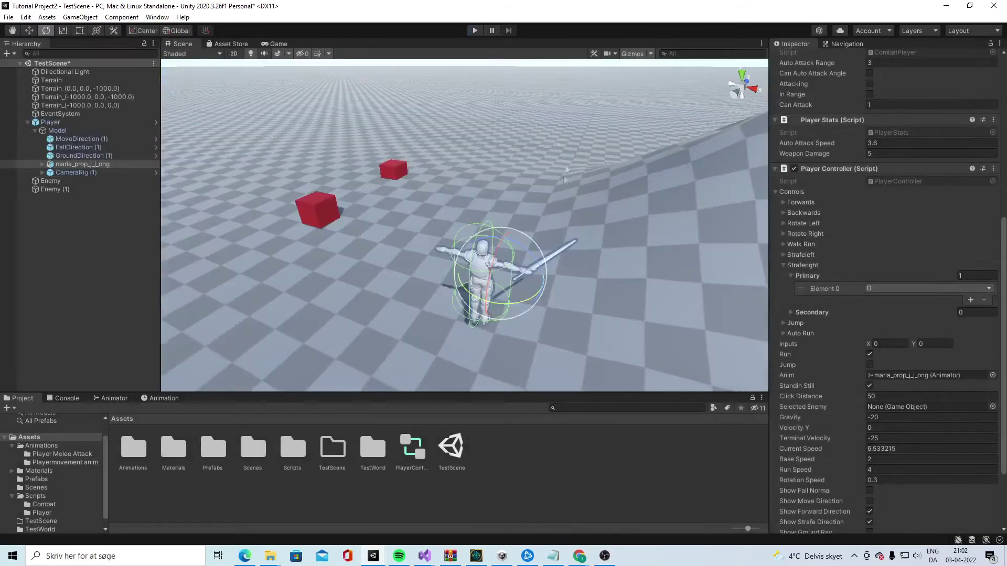
Duplicate the TestScene scene asset in the Assets folder.
{"action": "left_click", "coordinate": [452, 447]}
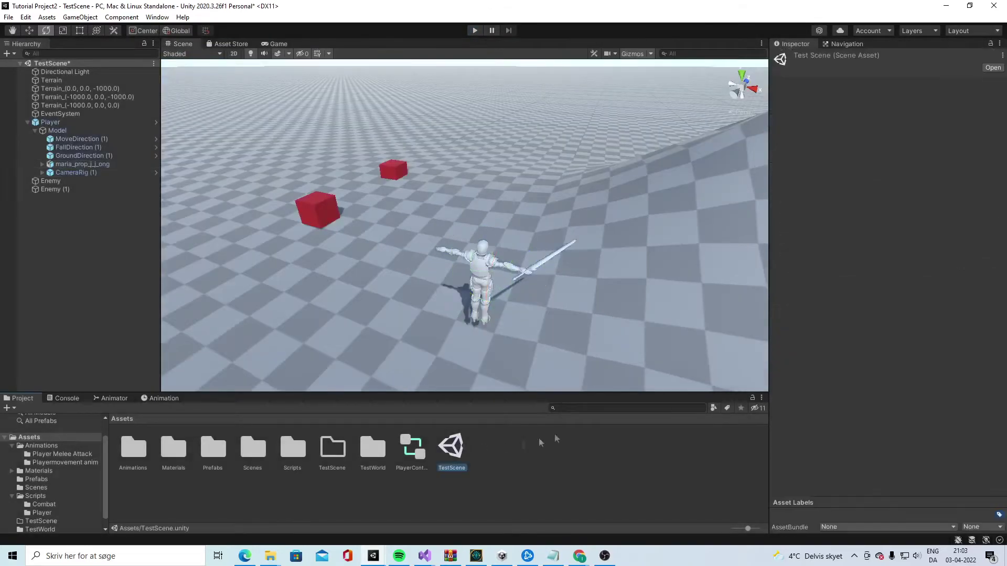
{"action": "key", "text": "ctrl+d"}
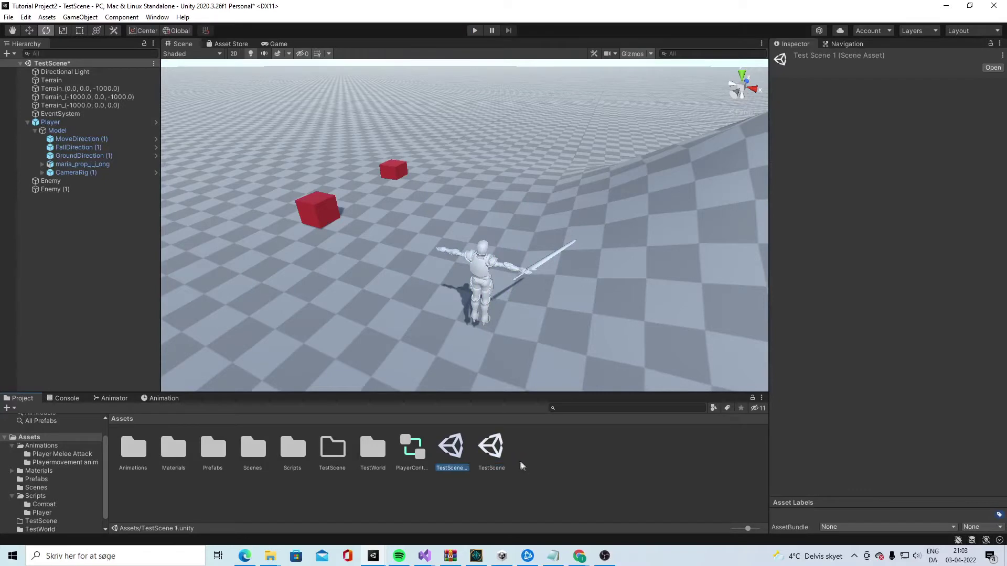
{"action": "left_click", "coordinate": [491, 447]}
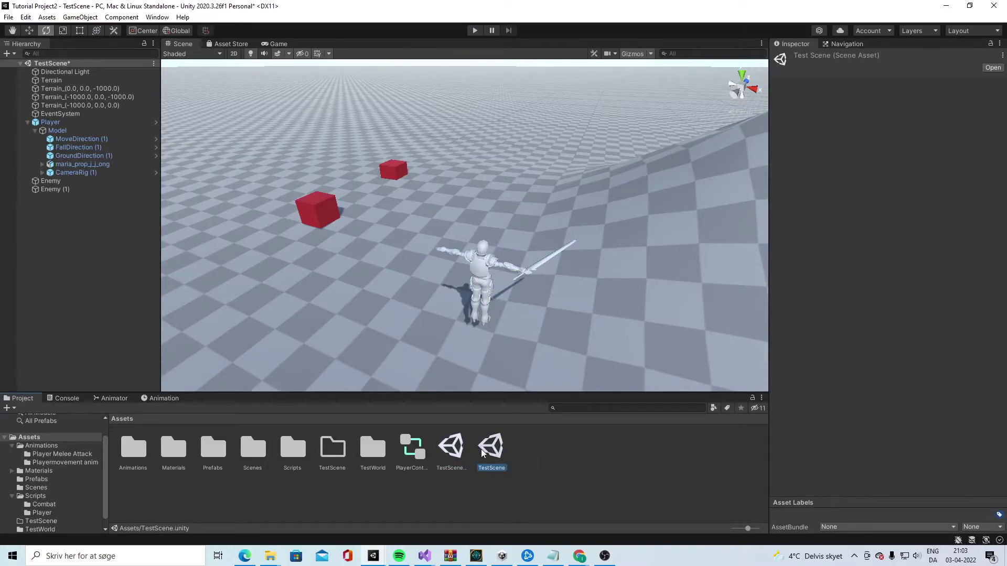
{"action": "left_click", "coordinate": [451, 446]}
{"action": "left_click", "coordinate": [491, 447]}
{"action": "left_click", "coordinate": [427, 450]}
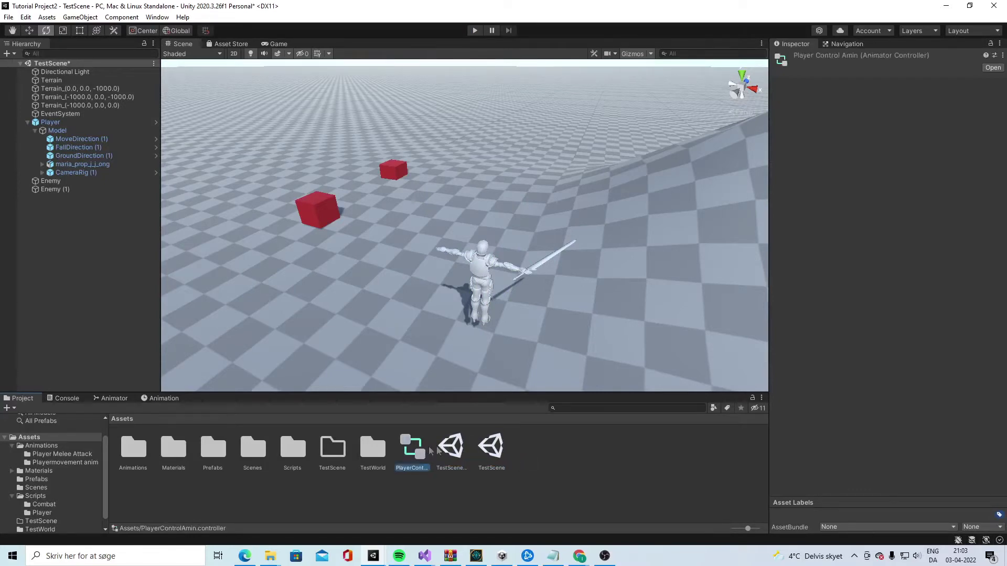
Rename the duplicated scene asset as CharacterEnemyTestRoom.
{"action": "right_click", "coordinate": [462, 447]}
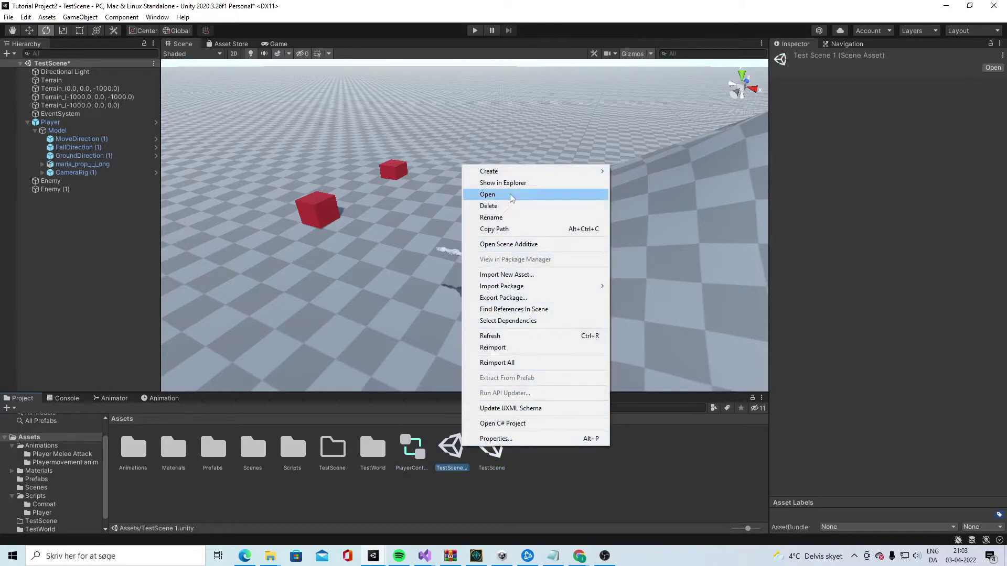
{"action": "left_click", "coordinate": [508, 217]}
{"action": "type", "text": "c"}
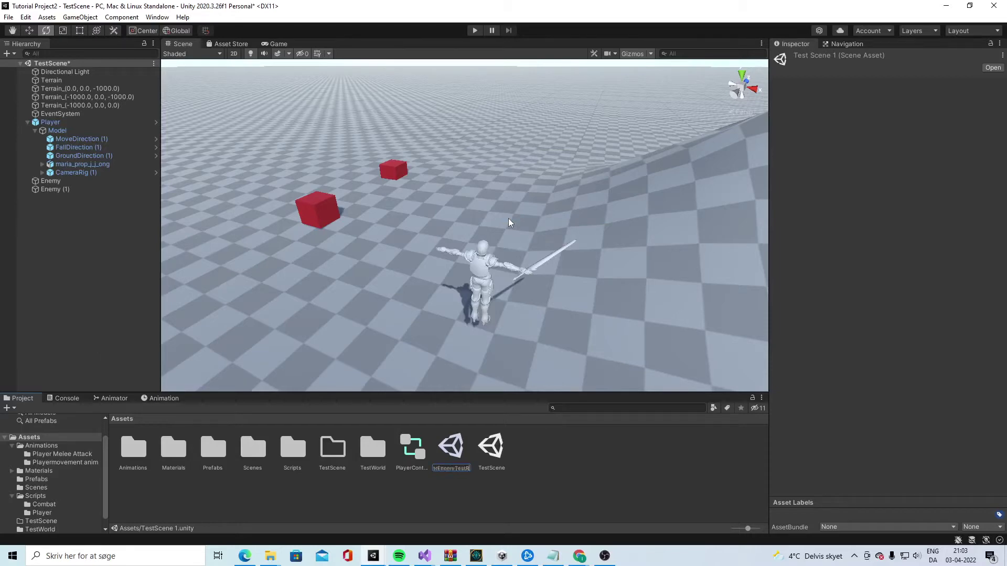
{"action": "type", "text": "haracterEnemyTestRoom"}
{"action": "key", "text": "Return"}
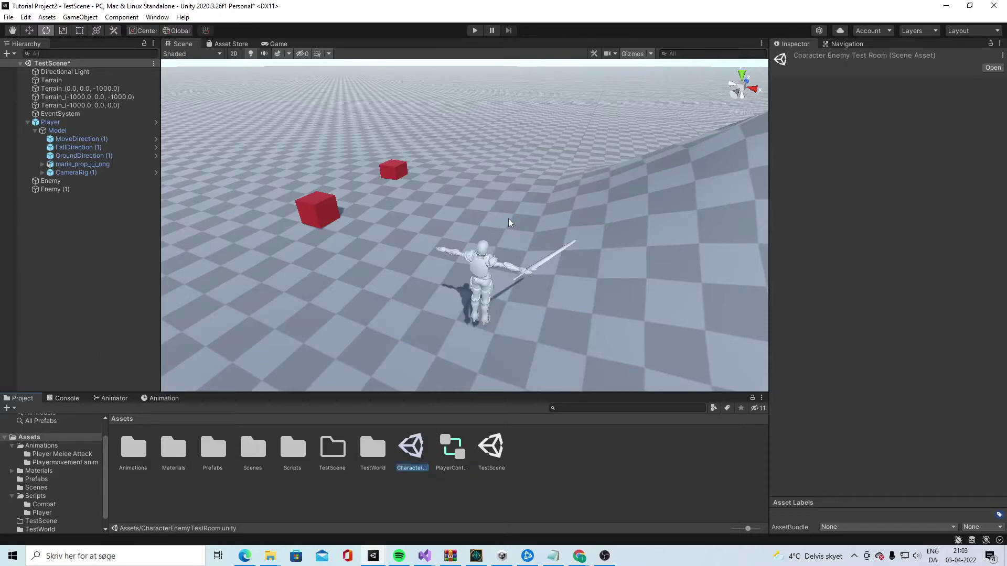
Open the CharacterEnemyTestRoom scene and delete the Player object from it.
{"action": "double_click", "coordinate": [418, 456]}
{"action": "left_click", "coordinate": [492, 299]}
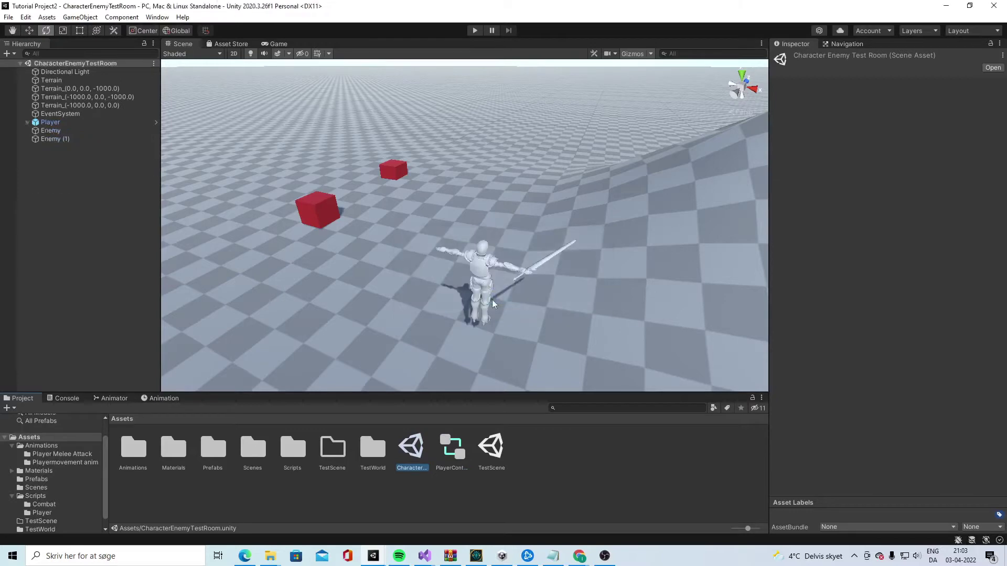
{"action": "left_click", "coordinate": [92, 123]}
{"action": "key", "text": "Delete"}
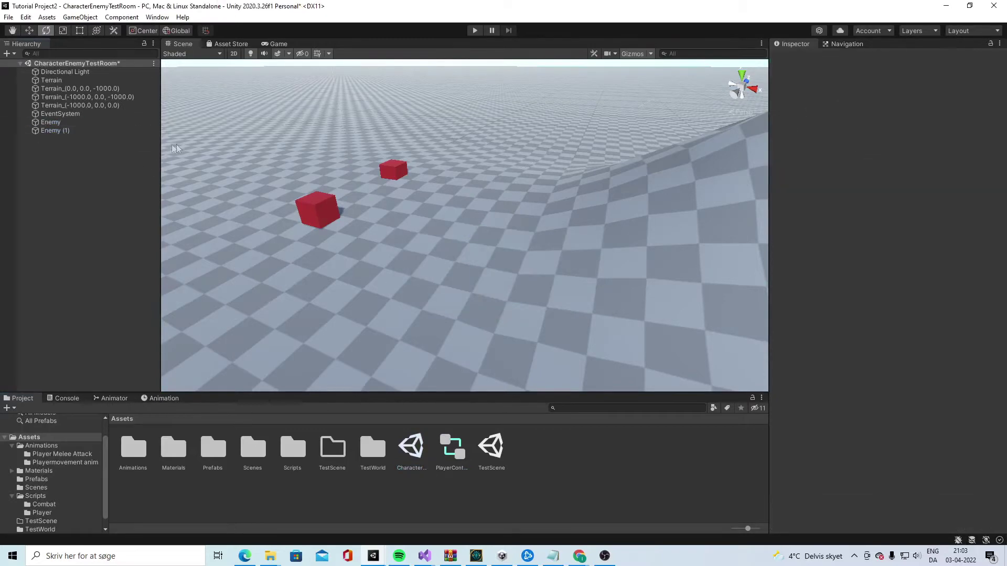
Rename the Enemy object in the scene as ExampleNPC.
{"action": "left_click", "coordinate": [78, 123]}
{"action": "right_click", "coordinate": [83, 125]}
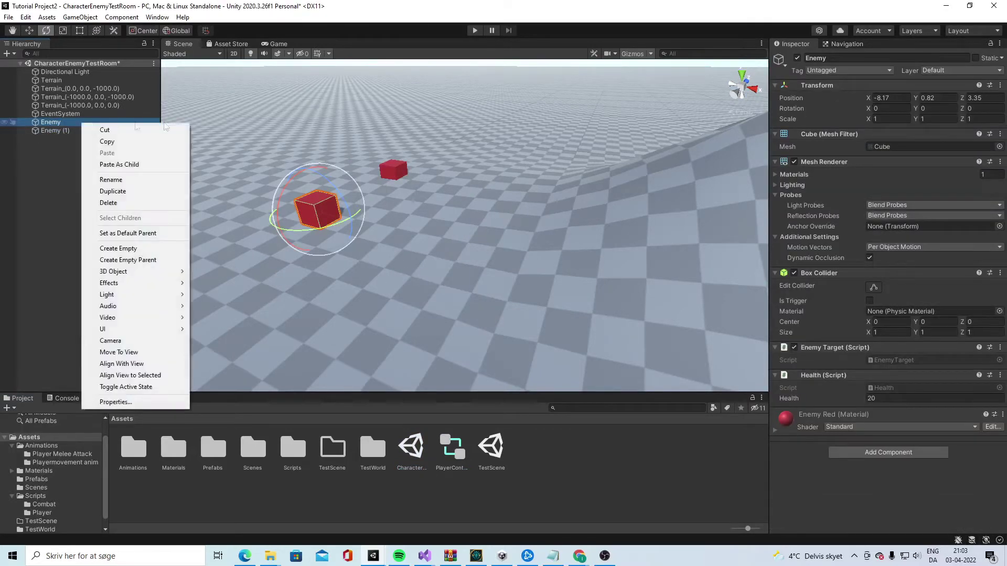
{"action": "left_click", "coordinate": [130, 180]}
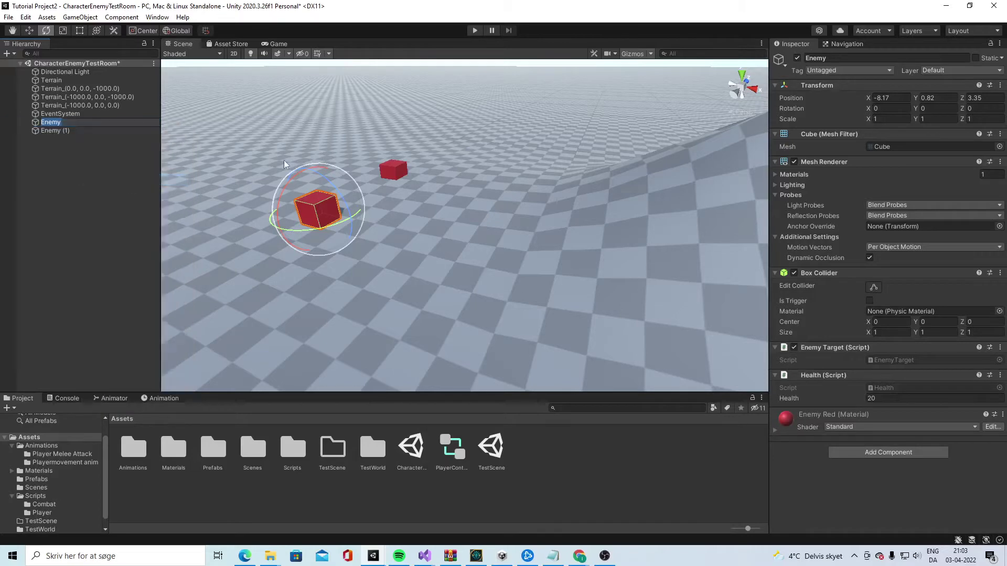
{"action": "type", "text": "ExampleNPC"}
{"action": "key", "text": "Return"}
Raise the Enemy (1) cube above the terrain to a Y position of about 1.37.
{"action": "left_click", "coordinate": [86, 130]}
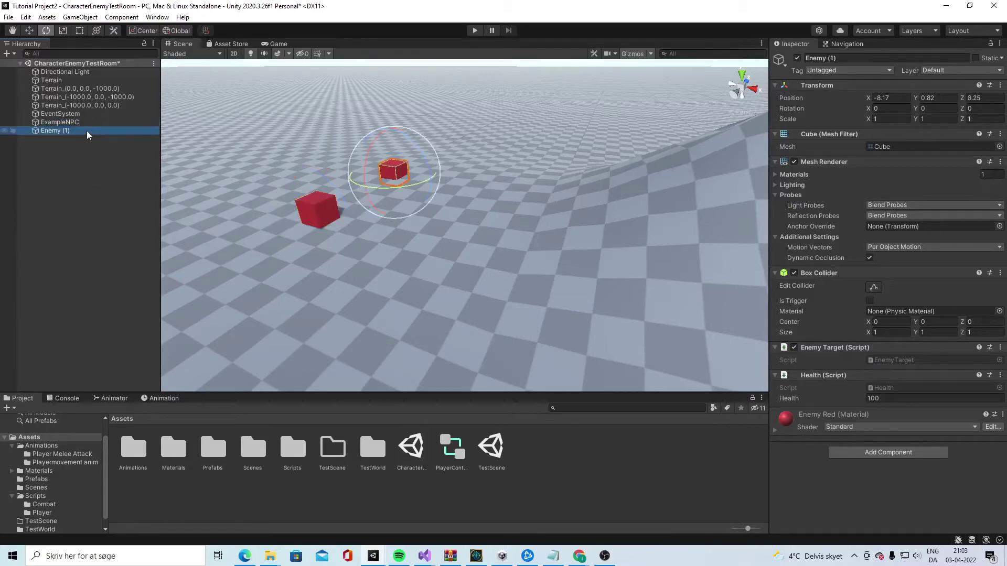
{"action": "key", "text": "w"}
{"action": "left_click_drag", "start_coordinate": [389, 132], "coordinate": [388, 120]}
{"action": "left_click", "coordinate": [391, 160]}
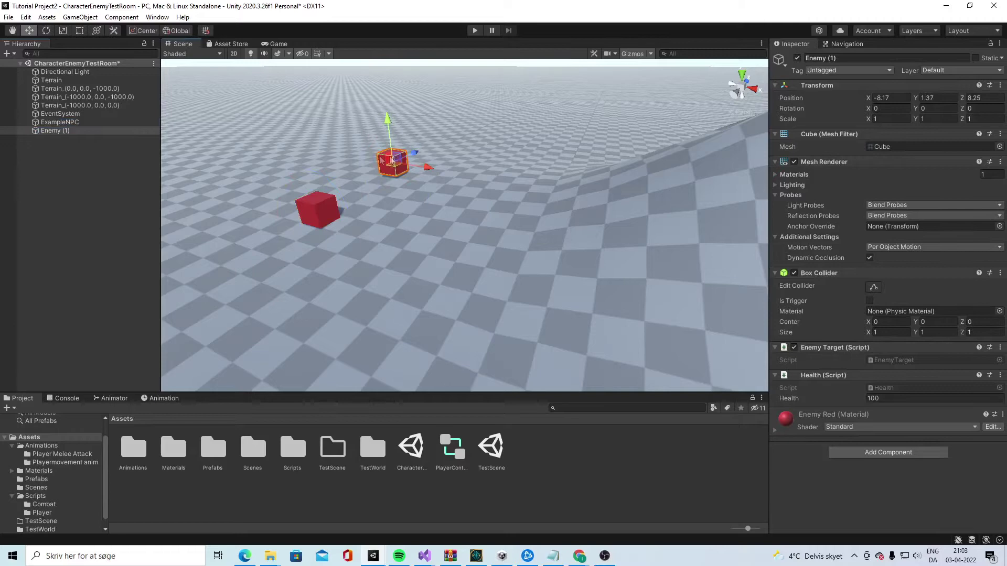
Rename the Enemy (1) object as ExamplePlayer.
{"action": "right_click", "coordinate": [76, 132]}
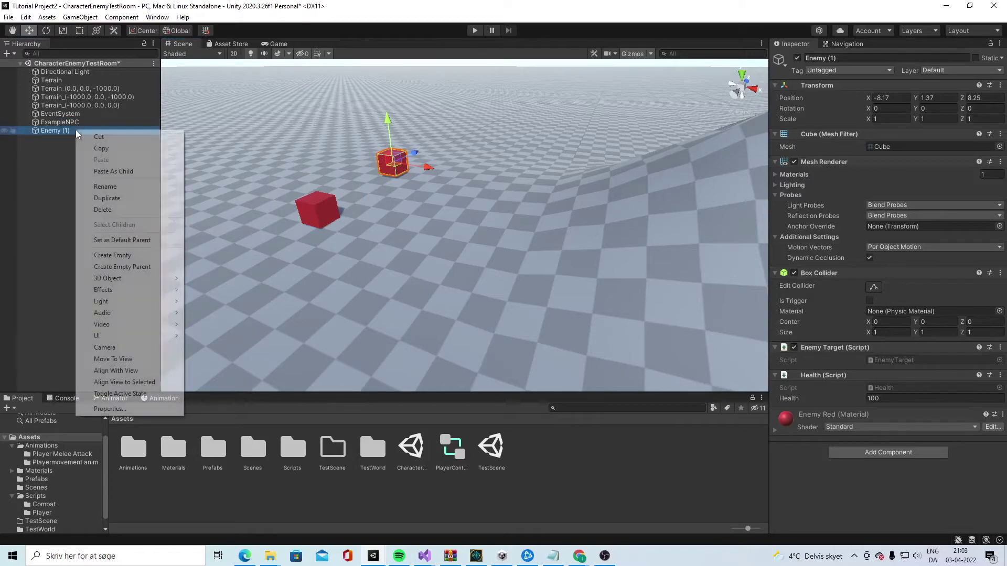
{"action": "left_click", "coordinate": [124, 188]}
{"action": "type", "text": "Exa"}
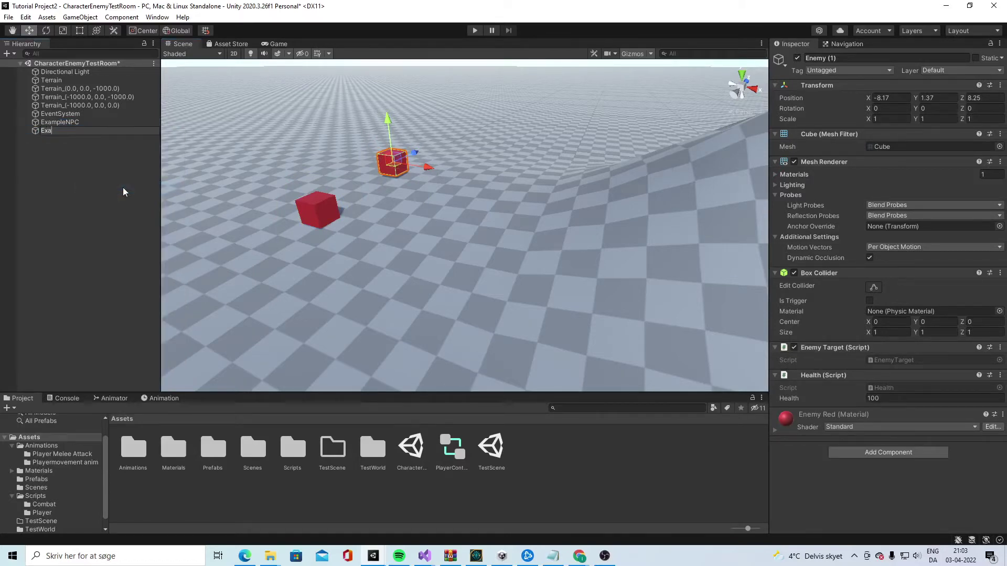
{"action": "type", "text": "mplePlayer"}
{"action": "key", "text": "Return"}
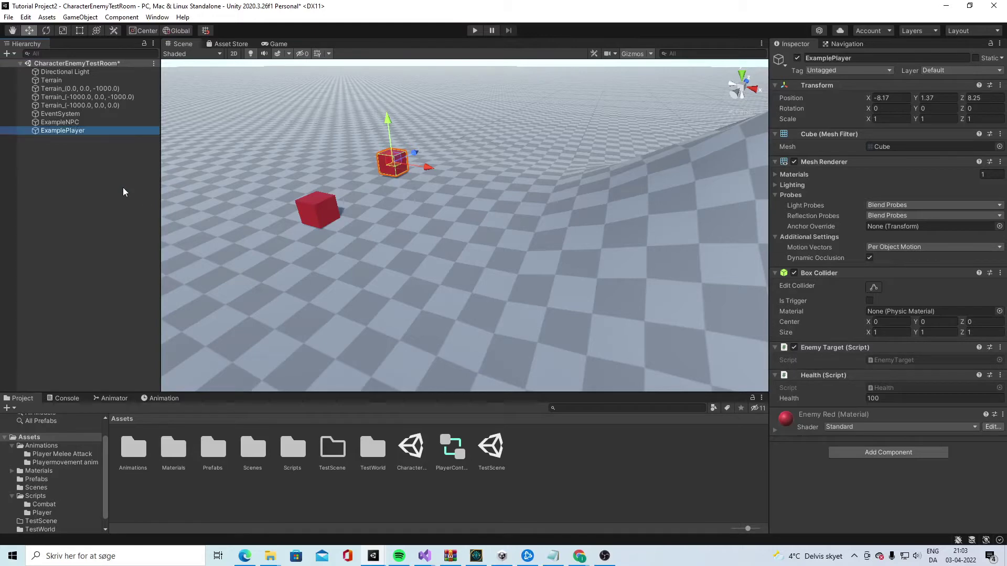
Create a prefab of the ExampleNPC object in the Prefabs folder.
{"action": "double_click", "coordinate": [213, 450]}
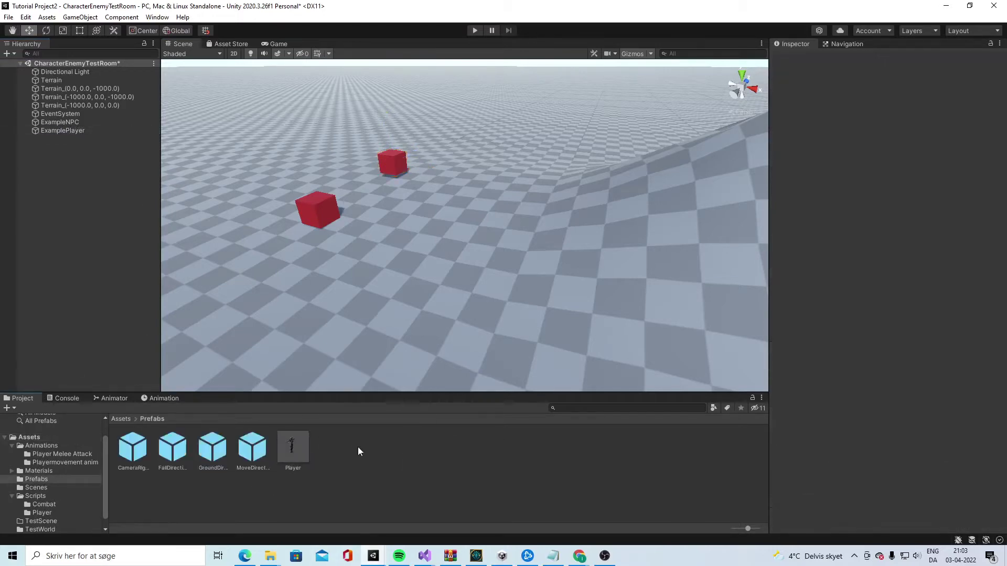
{"action": "left_click", "coordinate": [62, 130]}
{"action": "left_click_drag", "start_coordinate": [58, 122], "coordinate": [381, 442]}
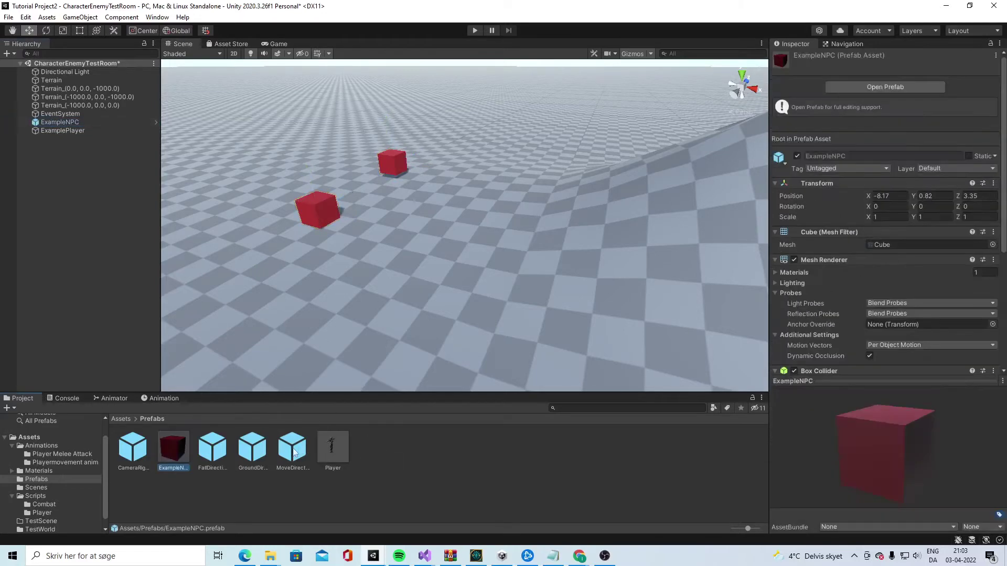
{"action": "scroll", "coordinate": [844, 266], "scroll_direction": "down", "scroll_amount": 5}
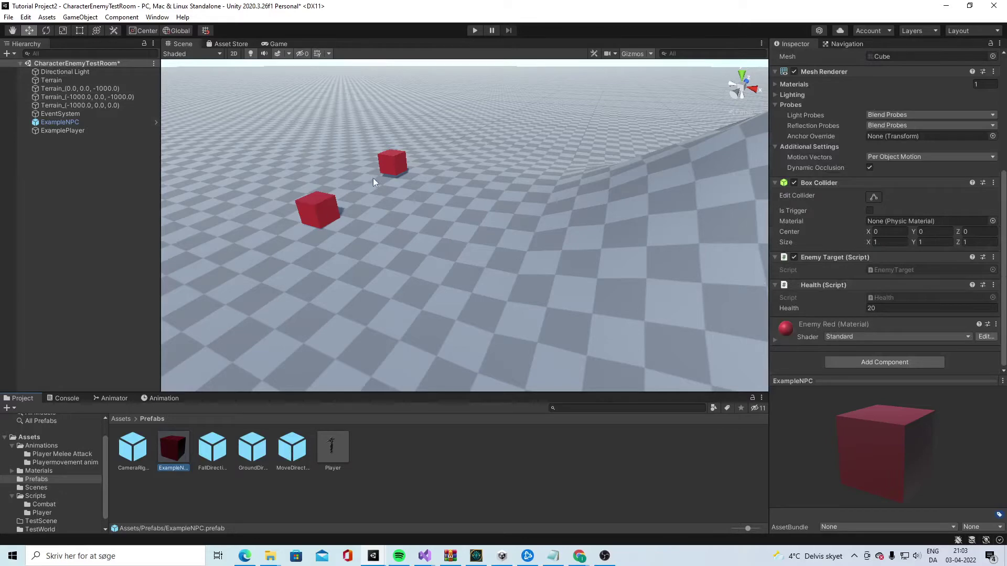
{"action": "right_click_drag", "start_coordinate": [373, 178], "coordinate": [464, 195]}
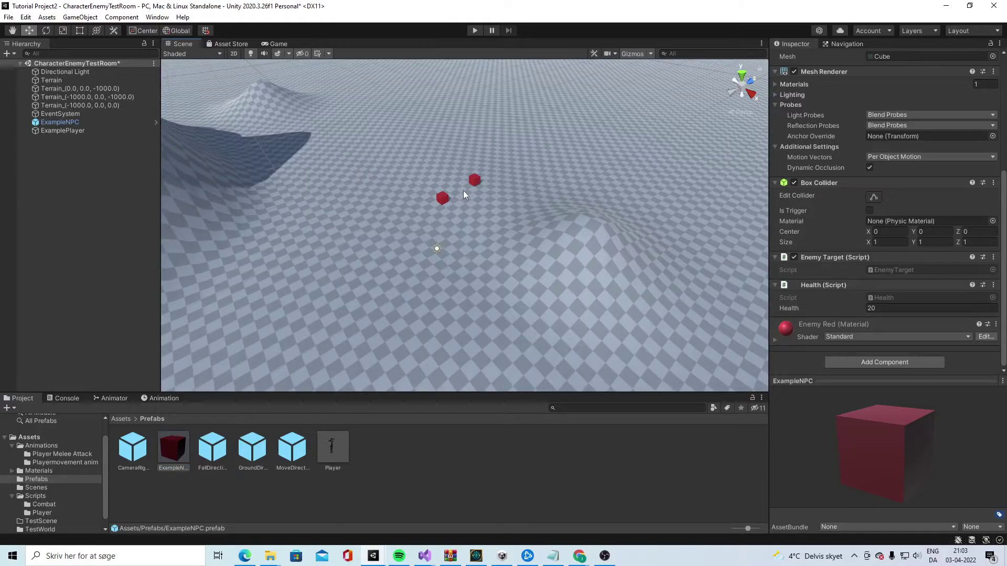
{"action": "mouse_move", "coordinate": [464, 191]}
{"action": "right_mouse_down"}
{"action": "mouse_move", "coordinate": [526, 165]}
{"action": "mouse_move", "coordinate": [418, 146]}
{"action": "mouse_move", "coordinate": [456, 154]}
{"action": "mouse_move", "coordinate": [444, 191]}
{"action": "right_mouse_up"}
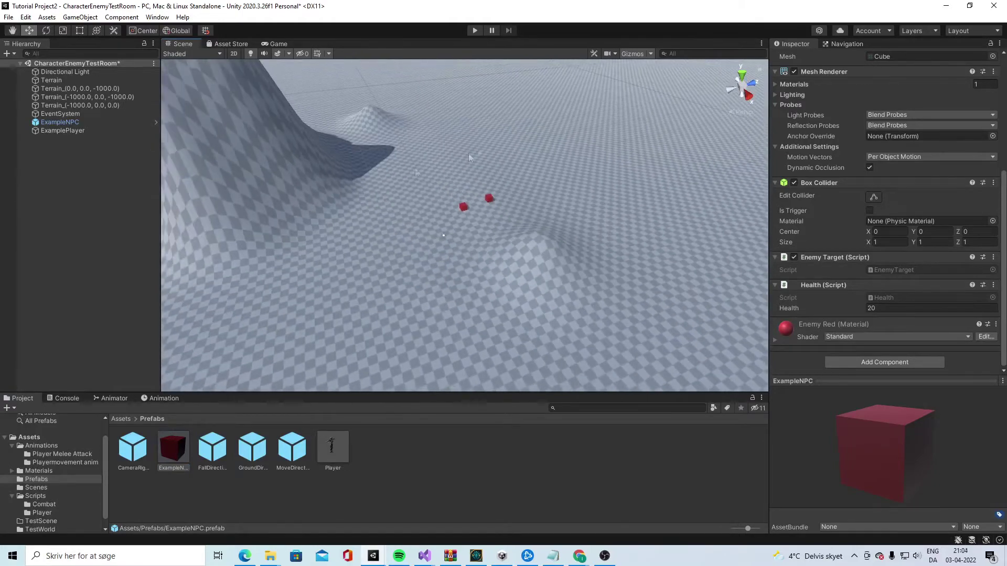
Search the Unity Asset Store for "nature starter" and open the free Nature Starter Kit 2 package in Unity.
{"action": "left_click", "coordinate": [228, 45]}
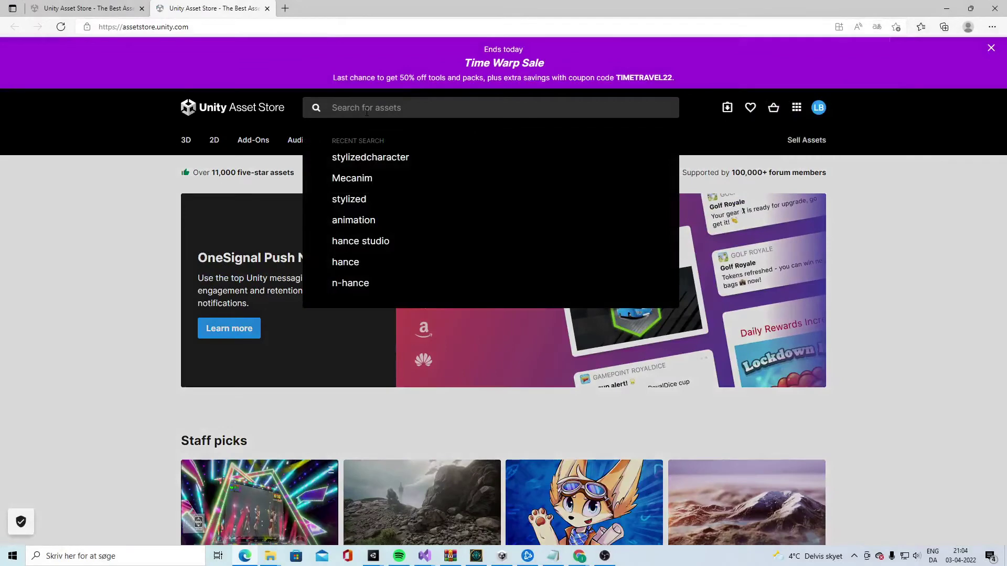
{"action": "type", "text": "nature starter"}
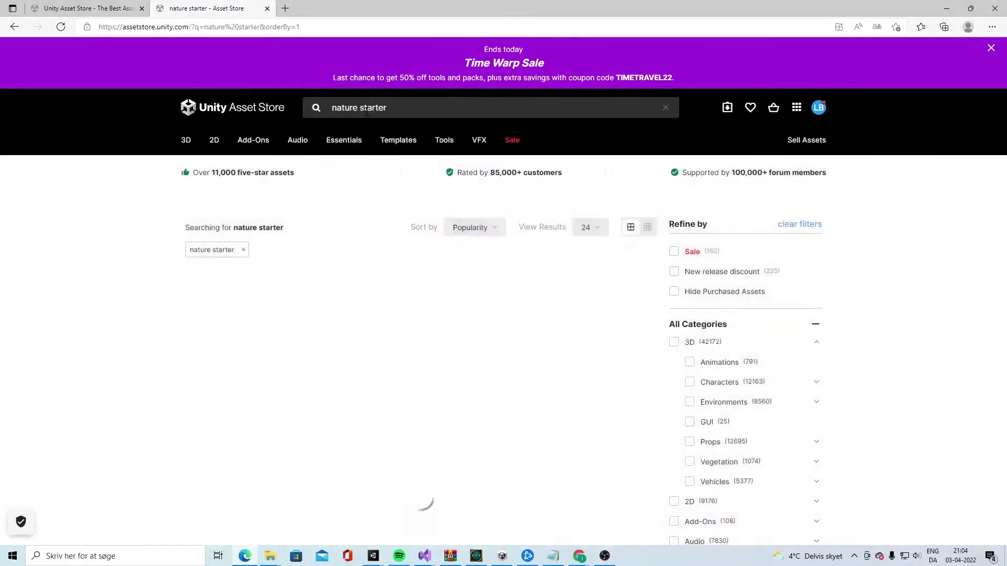
{"action": "left_click", "coordinate": [254, 337]}
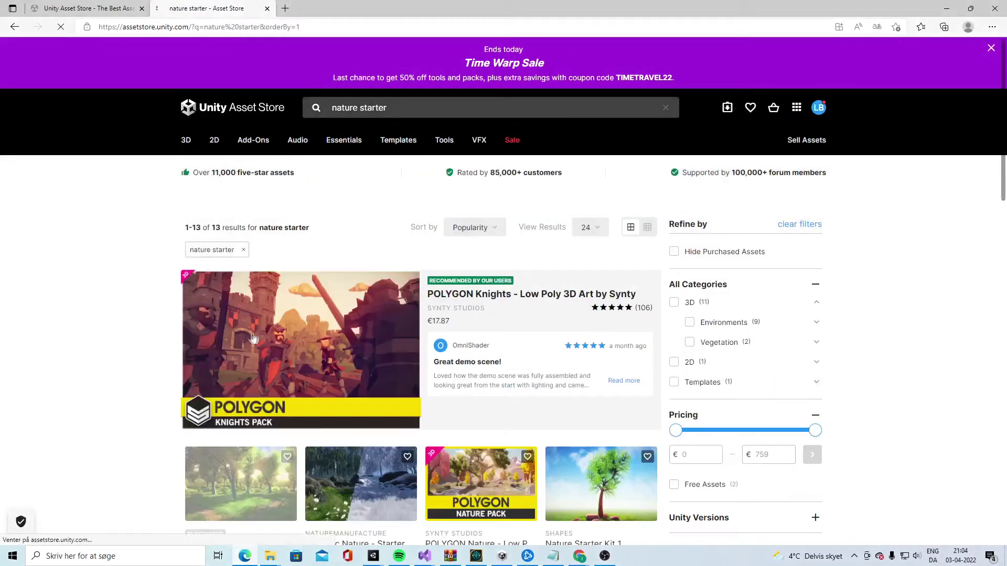
{"action": "scroll", "coordinate": [257, 362], "scroll_direction": "down", "scroll_amount": 3}
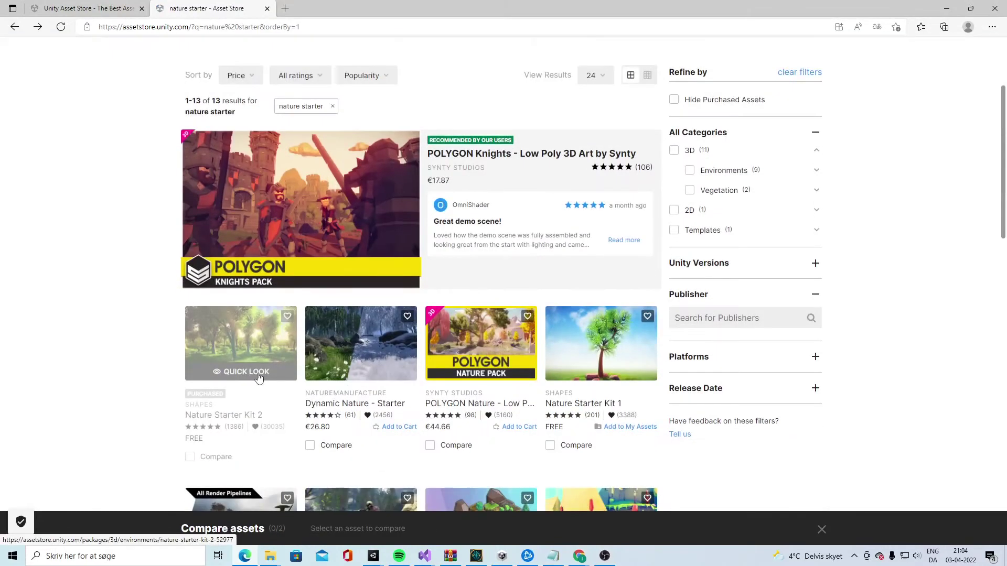
{"action": "left_click", "coordinate": [259, 377]}
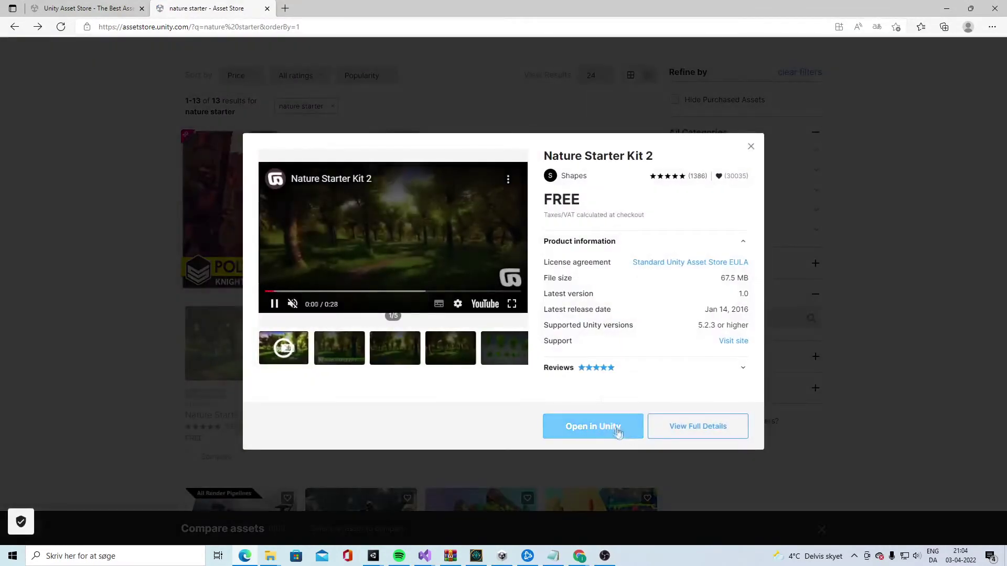
{"action": "left_click", "coordinate": [618, 433]}
{"action": "left_click", "coordinate": [618, 101]}
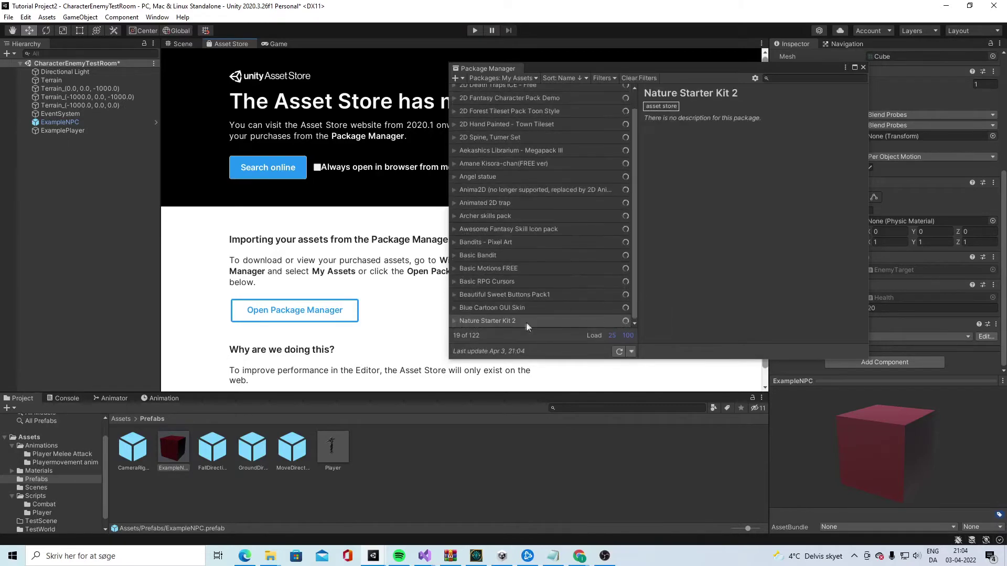
Import all files of the Nature Starter Kit 2 package into the project.
{"action": "left_click", "coordinate": [511, 320]}
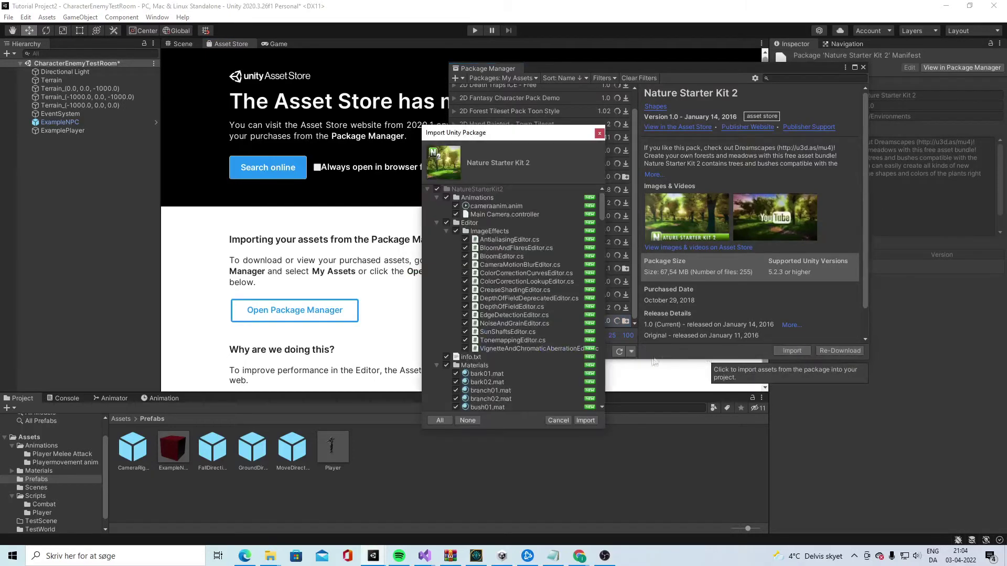
{"action": "left_click", "coordinate": [585, 421]}
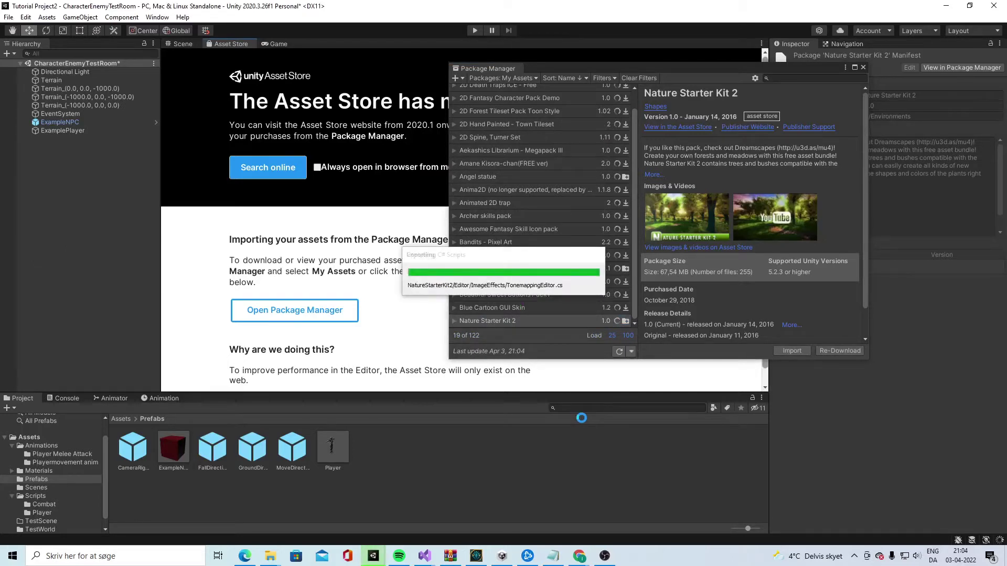
{"action": "left_click", "coordinate": [527, 316]}
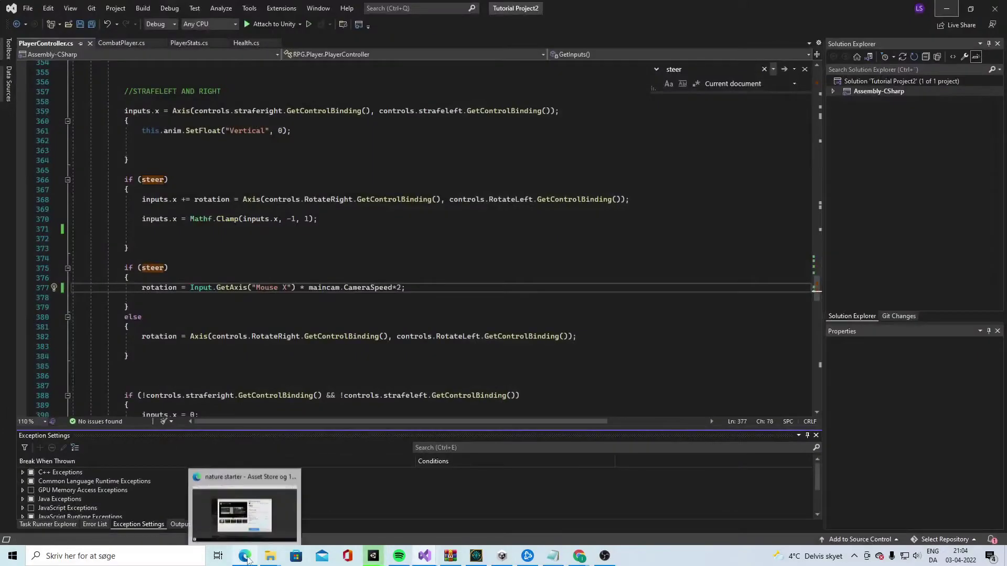
Switch back to the browser, search the Asset Store for "angel statue" and open the quick look of the free Angel statue by Busina.
{"action": "left_click", "coordinate": [245, 557]}
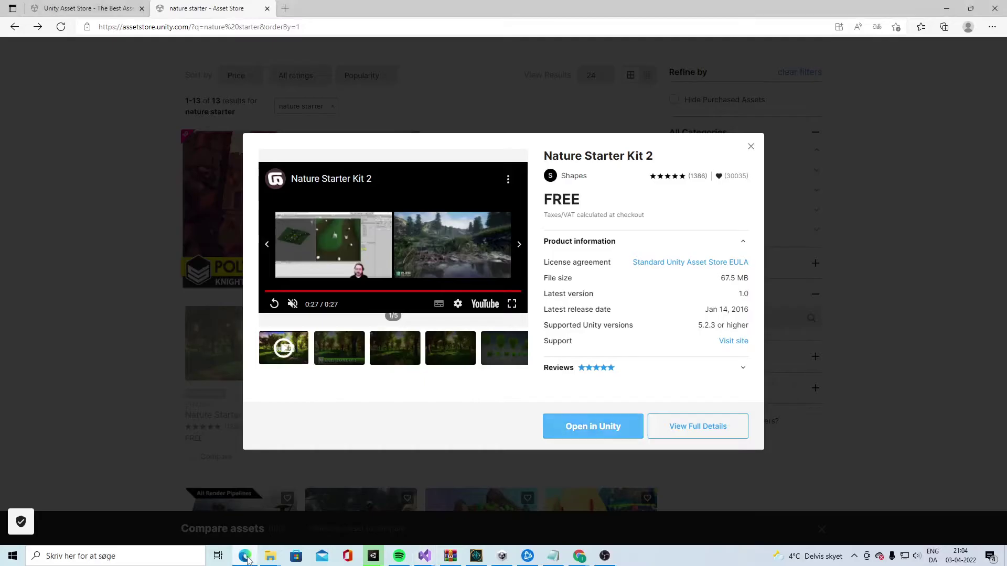
{"action": "left_click", "coordinate": [751, 147]}
{"action": "scroll", "coordinate": [345, 86], "scroll_direction": "up", "scroll_amount": 3}
{"action": "left_click", "coordinate": [345, 103]}
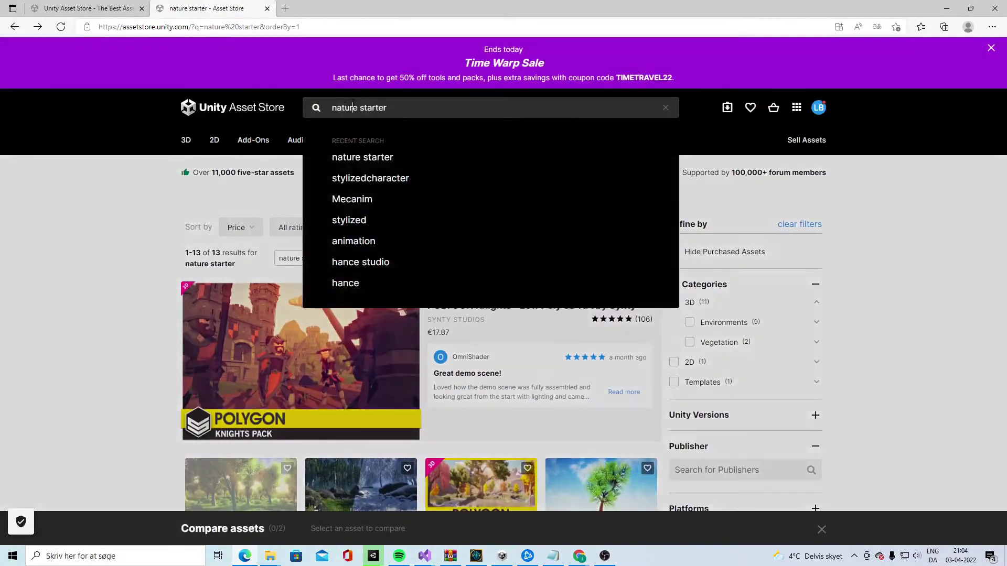
{"action": "key", "text": "ctrl+a"}
{"action": "type", "text": "a"}
{"action": "key", "text": "Return"}
{"action": "type", "text": "ngel statue"}
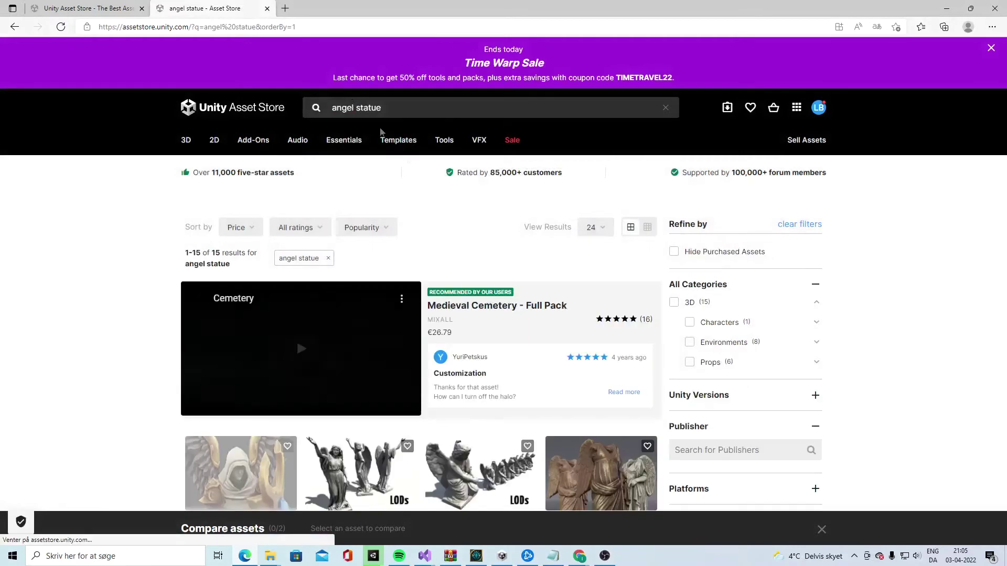
{"action": "scroll", "coordinate": [297, 338], "scroll_direction": "down", "scroll_amount": 4}
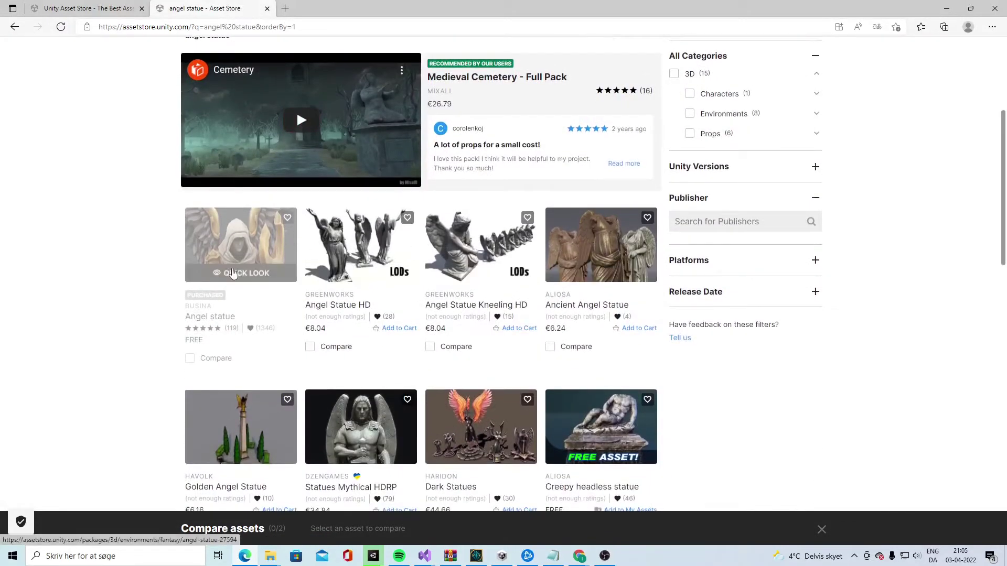
{"action": "left_click", "coordinate": [232, 270]}
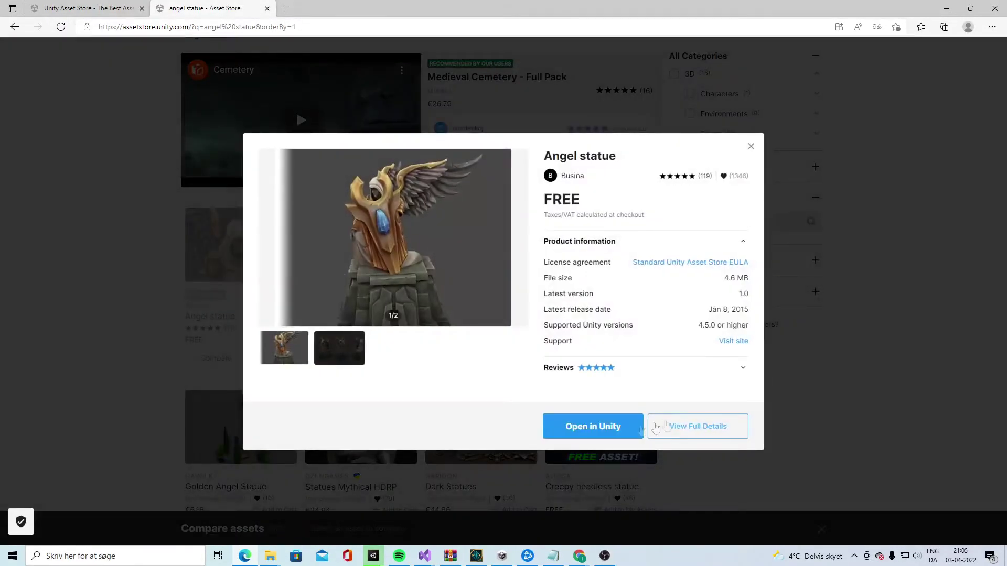
Open the free Angel statue package in Unity, import all its files into the project and close the Package Manager.
{"action": "left_click", "coordinate": [592, 431]}
{"action": "left_click", "coordinate": [571, 105]}
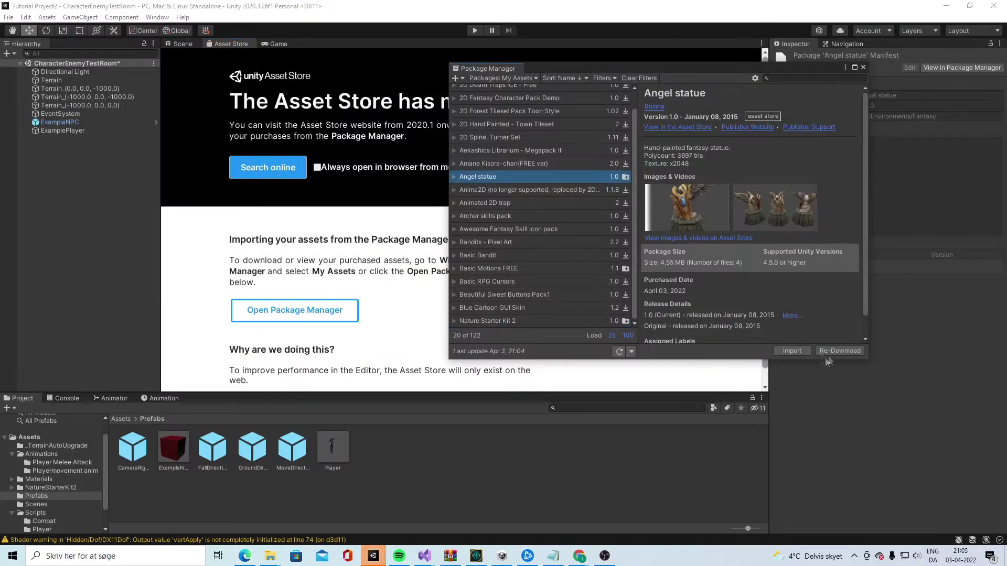
{"action": "left_click", "coordinate": [791, 349]}
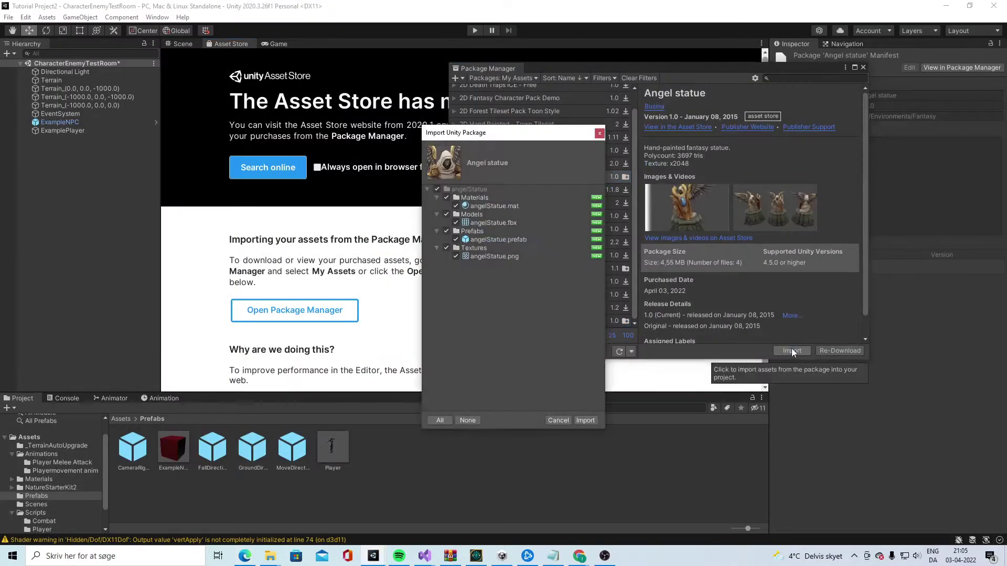
{"action": "left_click", "coordinate": [585, 420]}
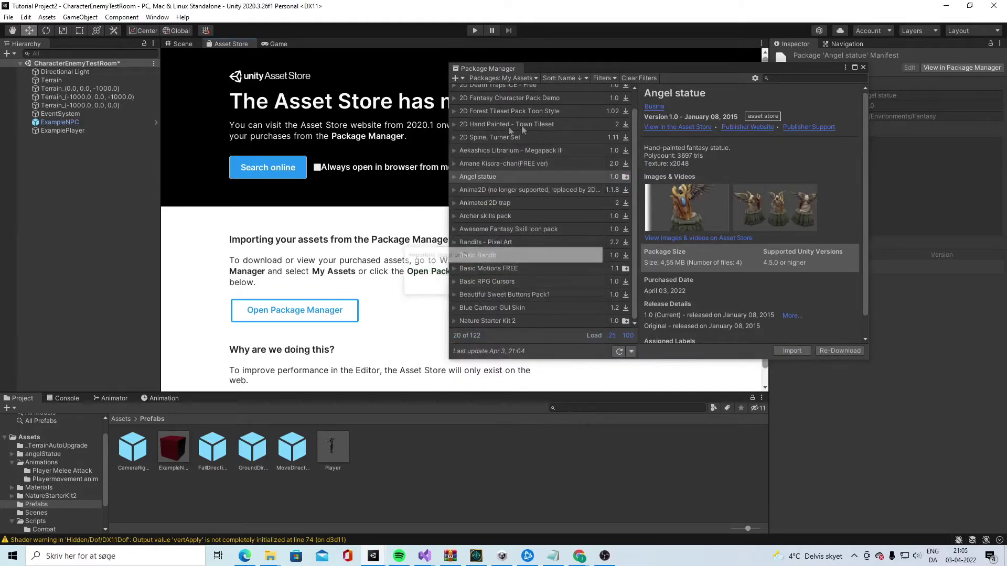
{"action": "left_click", "coordinate": [863, 68]}
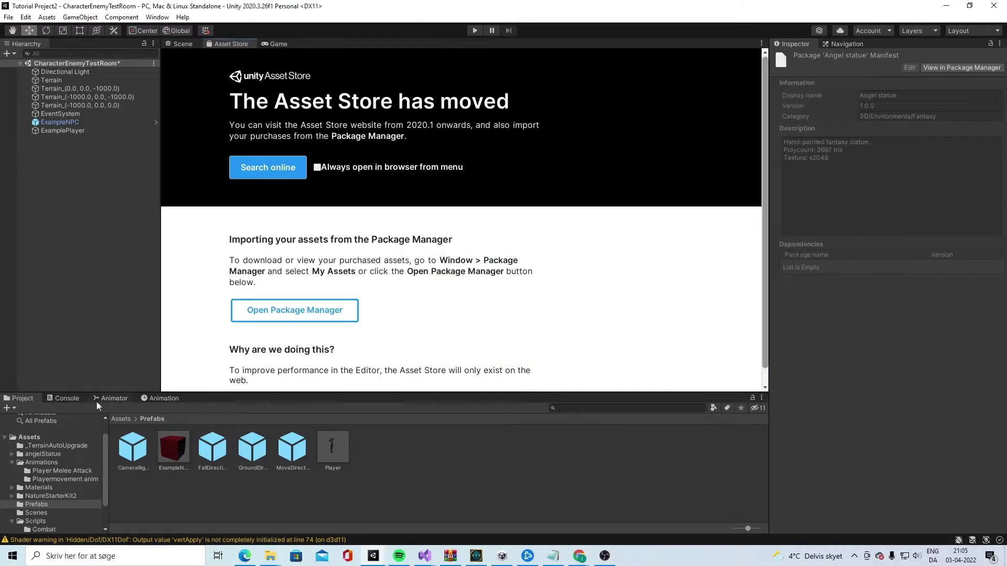
Return to the Scene view, clear the console messages and show the project's root Assets folder.
{"action": "left_click", "coordinate": [180, 44]}
{"action": "left_click", "coordinate": [66, 398]}
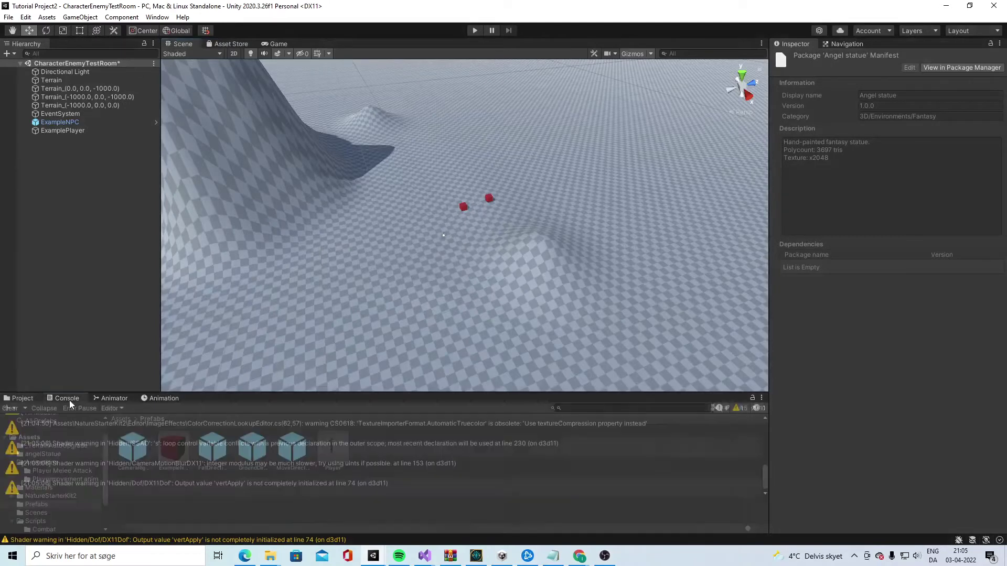
{"action": "left_click", "coordinate": [12, 408]}
{"action": "left_click", "coordinate": [21, 398]}
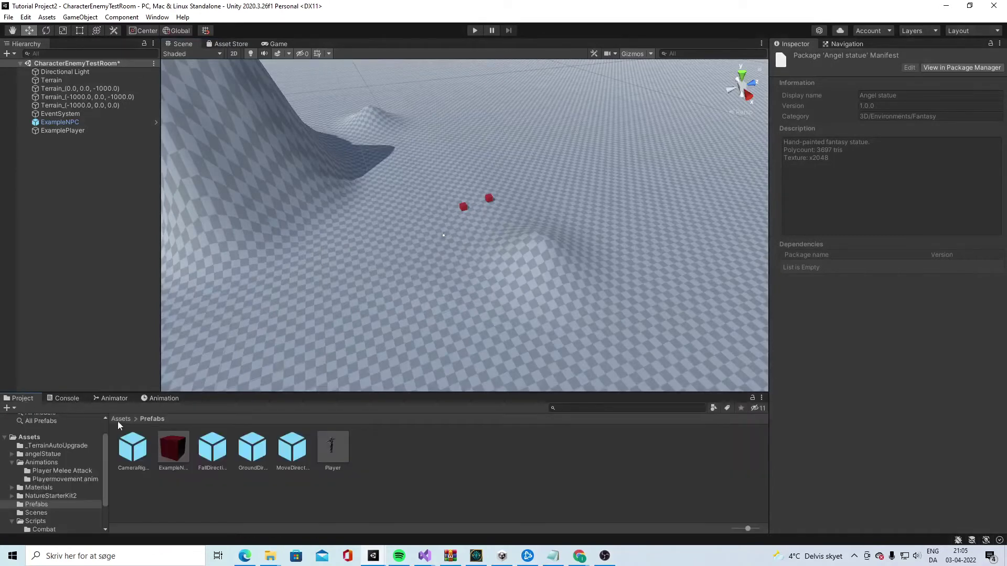
{"action": "left_click", "coordinate": [121, 419]}
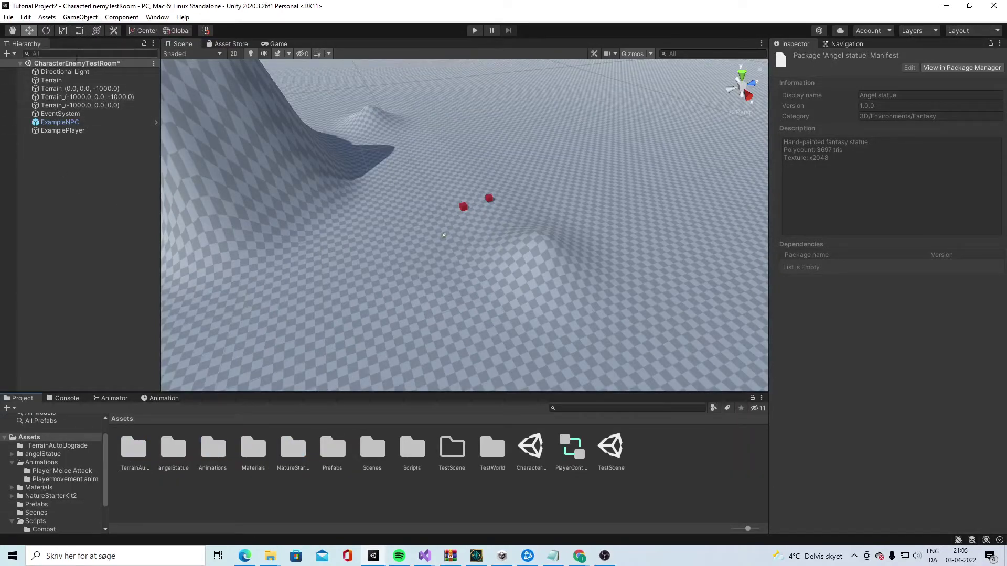
Select the main Terrain tile and set its terrain painting mode to Paint Texture.
{"action": "left_click", "coordinate": [53, 81]}
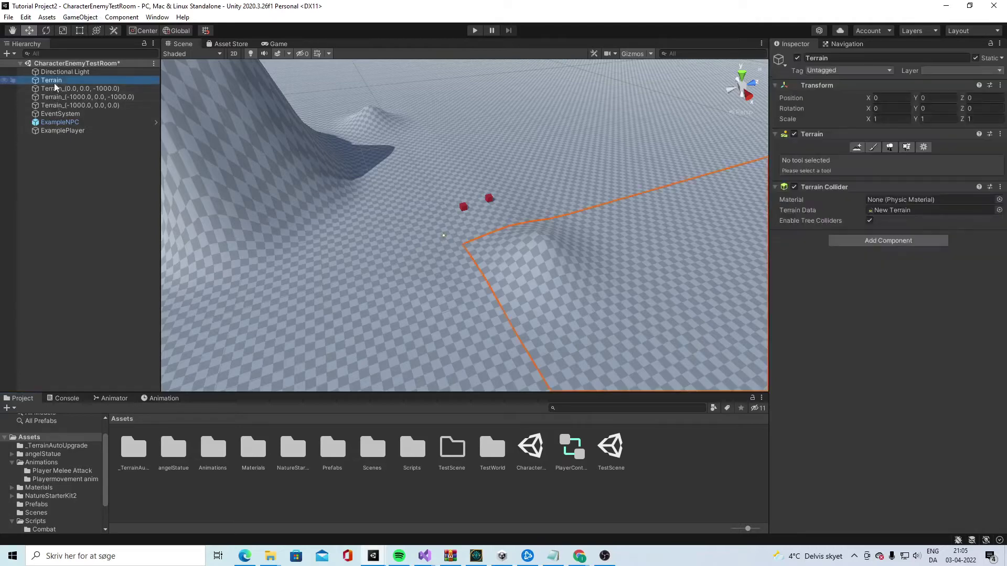
{"action": "key", "text": "Down"}
{"action": "key", "text": "Down"}
{"action": "key", "text": "Down"}
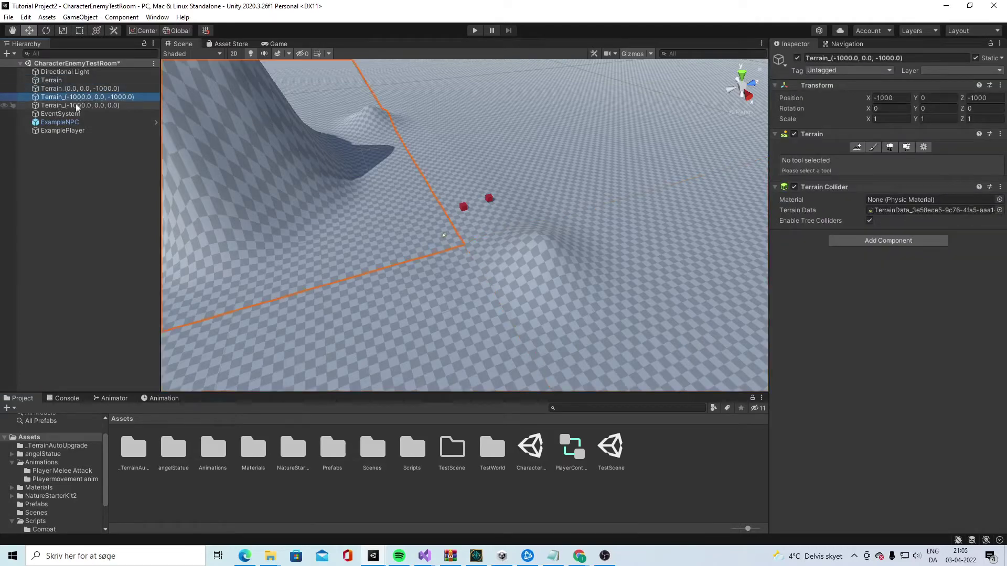
{"action": "left_click", "coordinate": [64, 83]}
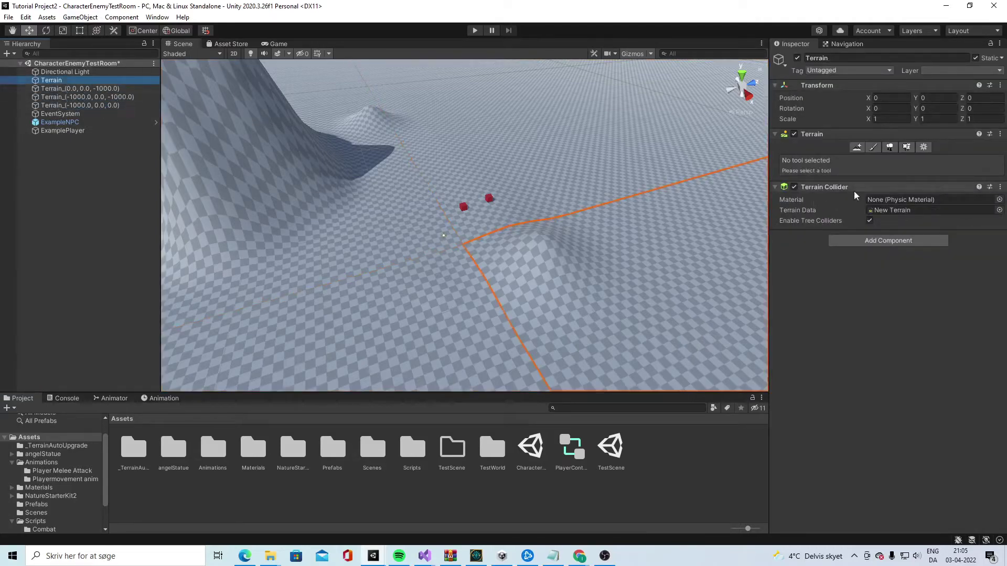
{"action": "left_click", "coordinate": [874, 147]}
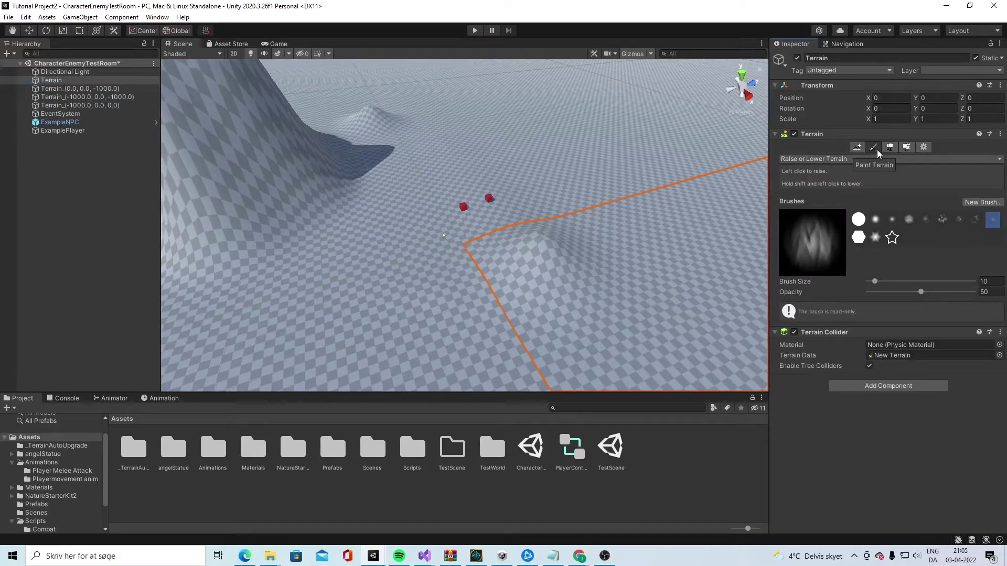
{"action": "left_click", "coordinate": [823, 159]}
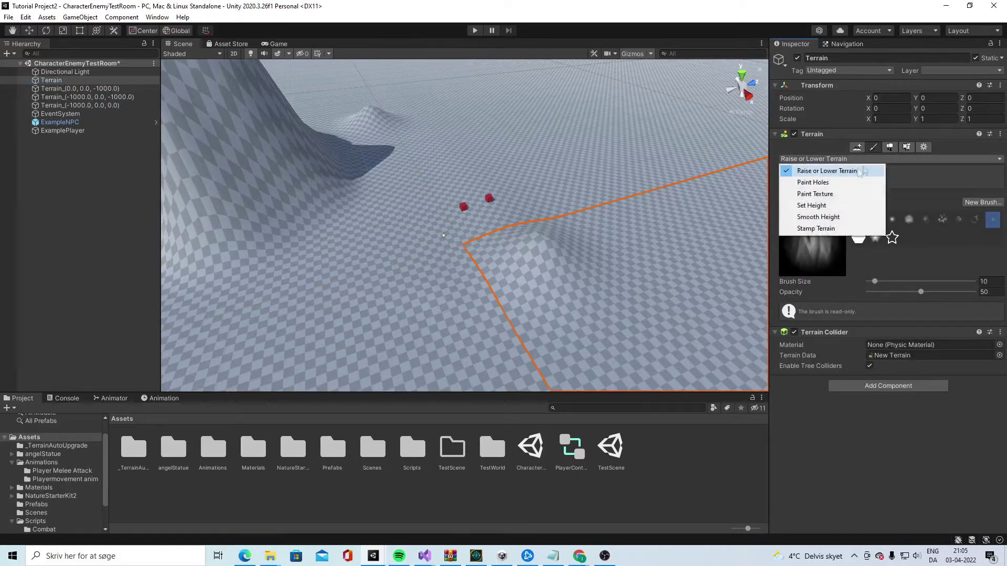
{"action": "left_click", "coordinate": [840, 192]}
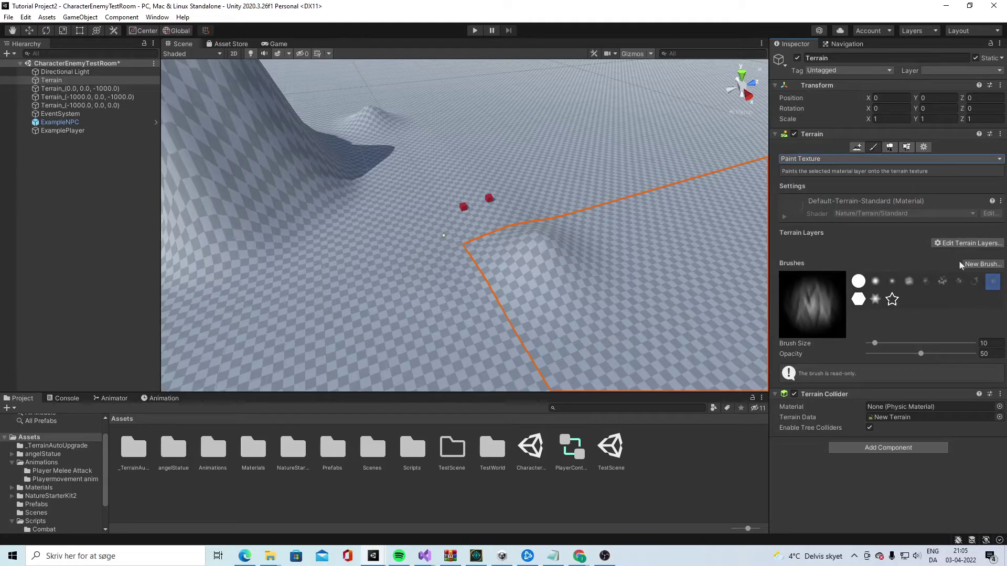
Create a terrain layer on the main Terrain tile using the green ground01 texture.
{"action": "left_click", "coordinate": [979, 247]}
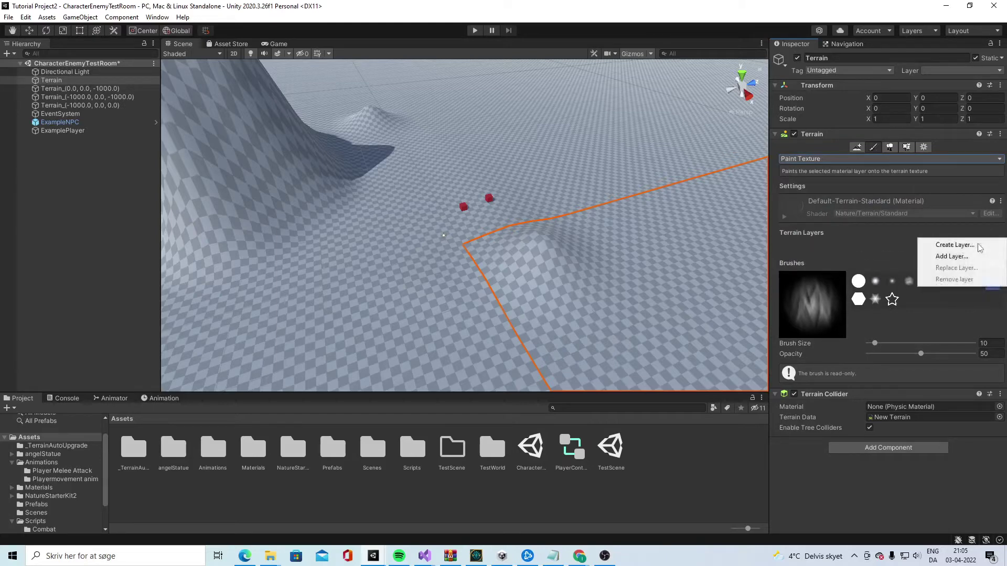
{"action": "left_click", "coordinate": [976, 245]}
{"action": "scroll", "coordinate": [964, 309], "scroll_direction": "down", "scroll_amount": 5}
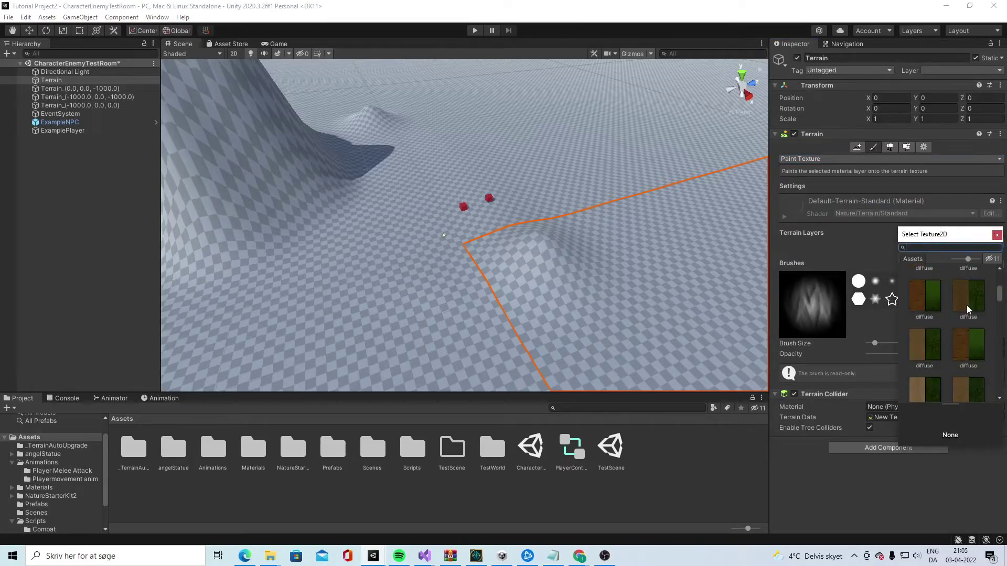
{"action": "scroll", "coordinate": [966, 322], "scroll_direction": "down", "scroll_amount": 2}
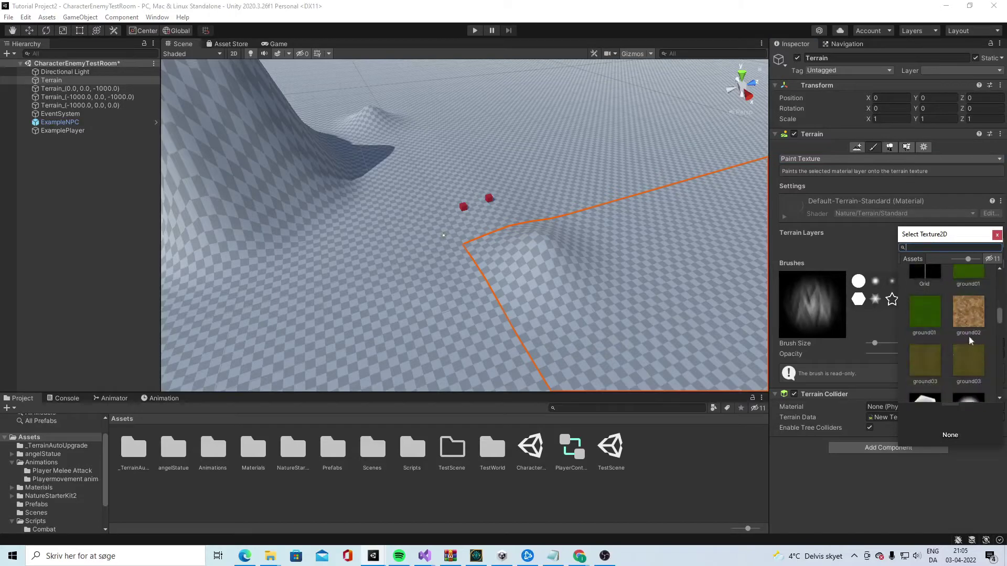
{"action": "left_click", "coordinate": [934, 333]}
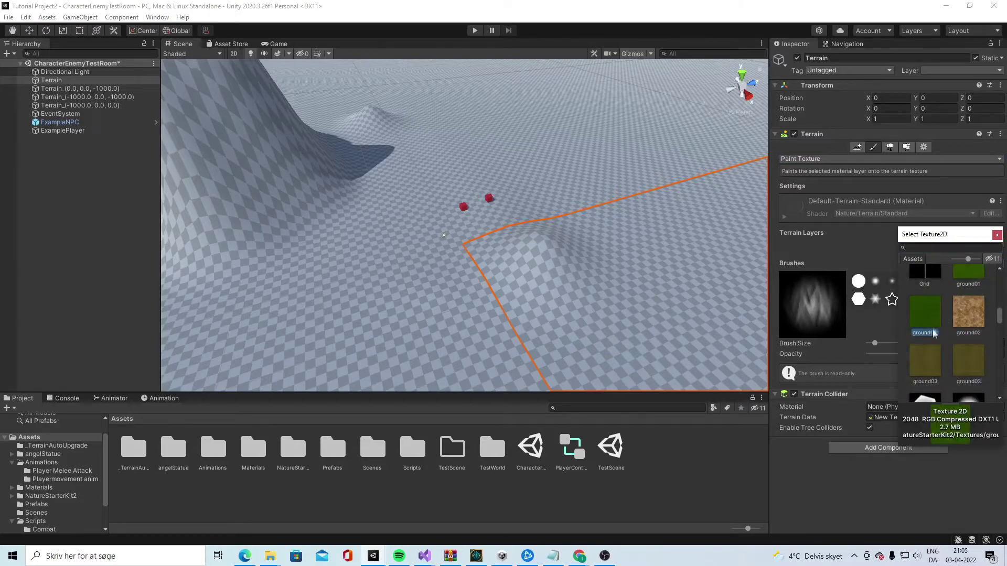
{"action": "double_click", "coordinate": [931, 315]}
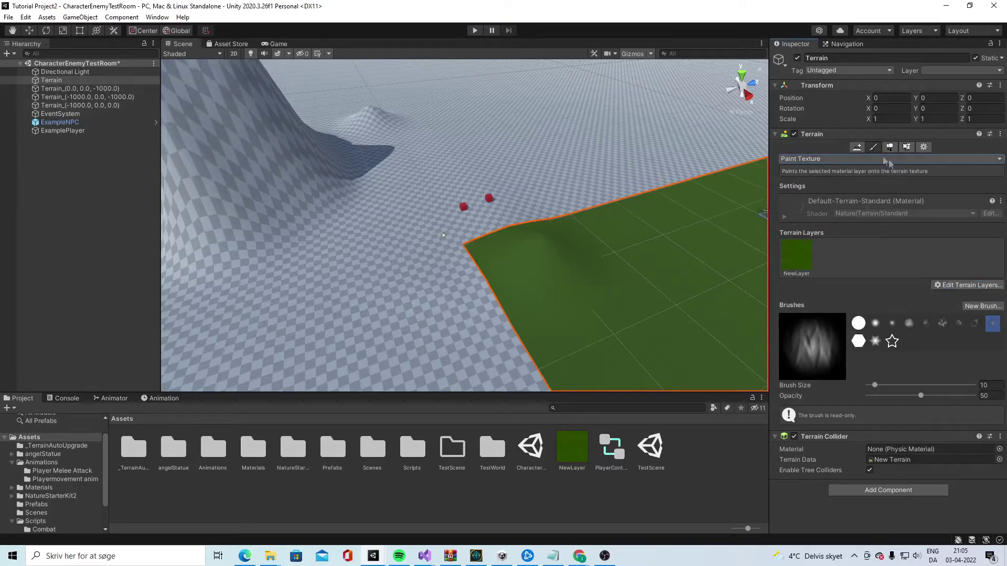
Create a Paint Texture layer with the green ground01 texture on the Terrain_(0.0, 0.0, -1000.0) tile.
{"action": "left_click", "coordinate": [857, 147]}
{"action": "left_click", "coordinate": [72, 89]}
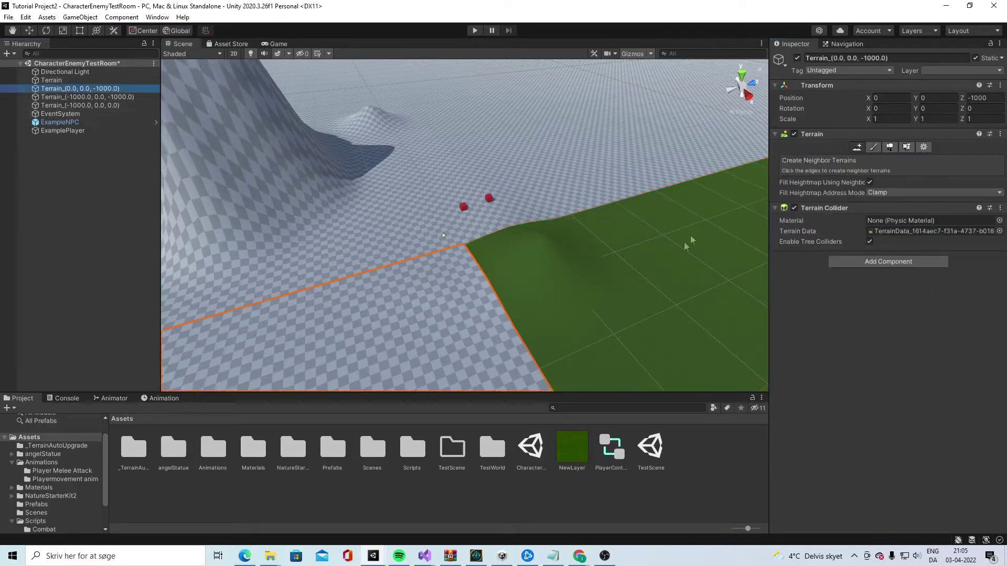
{"action": "left_click", "coordinate": [873, 147]}
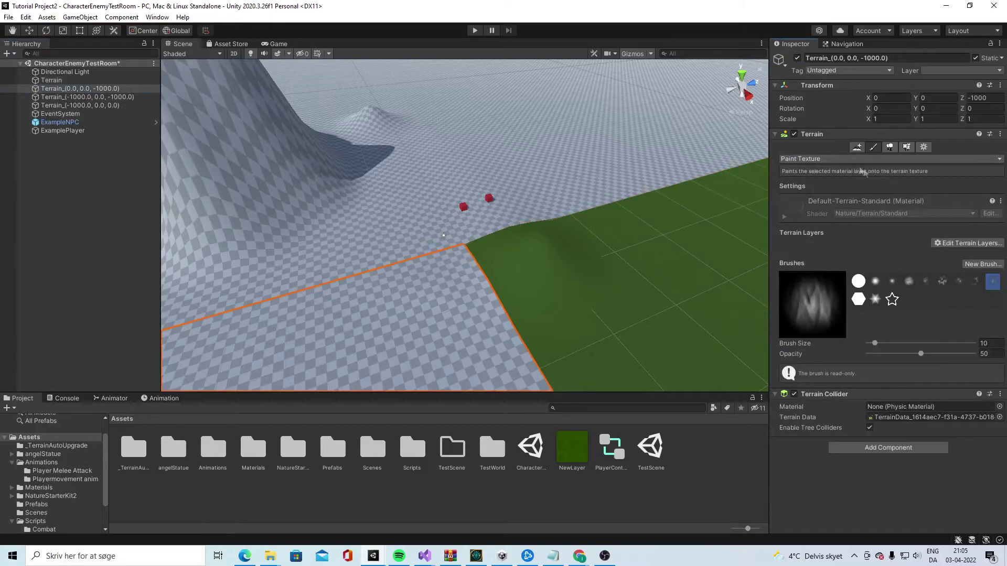
{"action": "left_click", "coordinate": [862, 158]}
{"action": "left_click", "coordinate": [836, 199]}
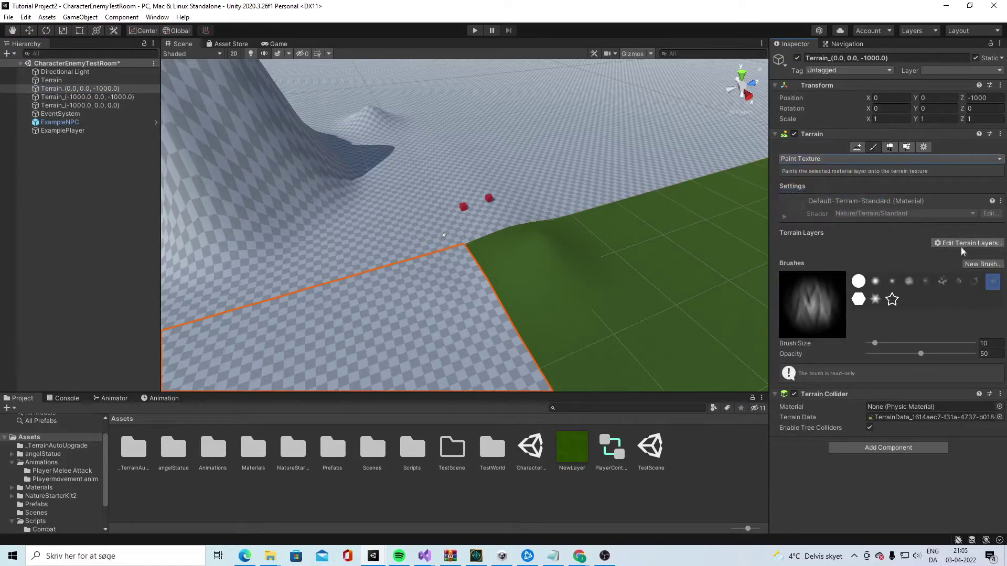
{"action": "left_click", "coordinate": [963, 244]}
{"action": "left_click", "coordinate": [949, 245]}
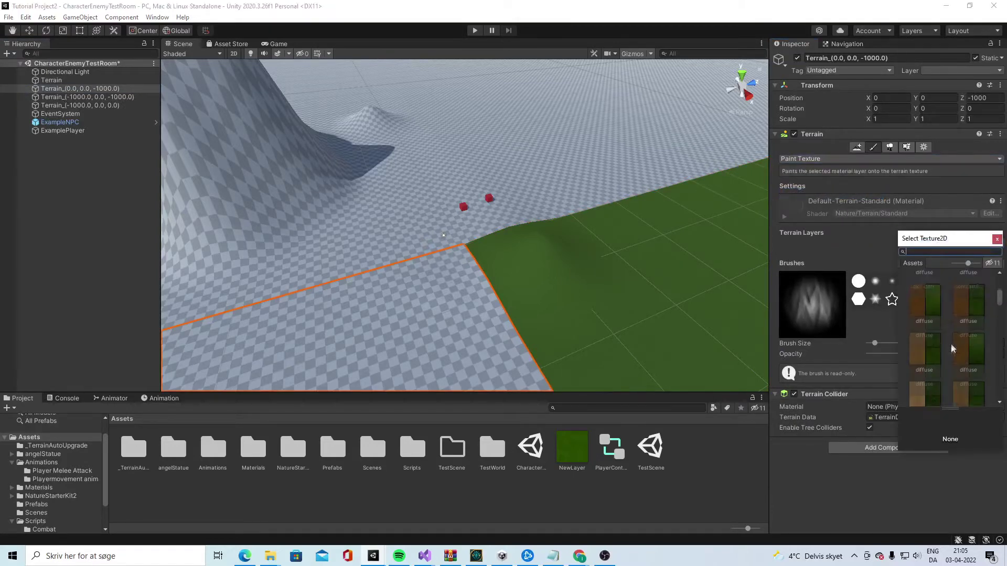
{"action": "double_click", "coordinate": [927, 330]}
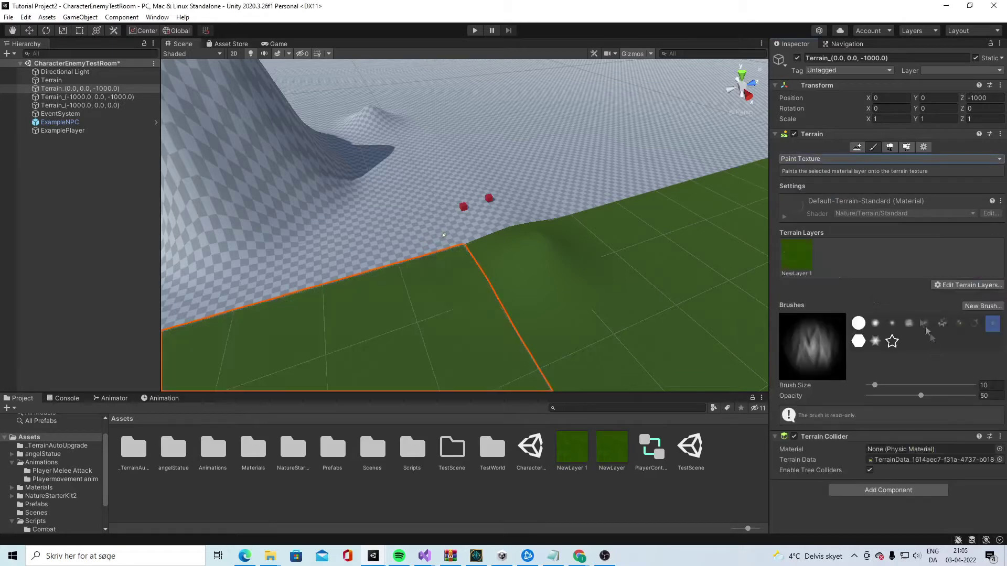
Create a Paint Texture layer with the green ground01 texture on the Terrain_(-1000.0, 0.0, -1000.0) tile.
{"action": "left_click", "coordinate": [75, 97]}
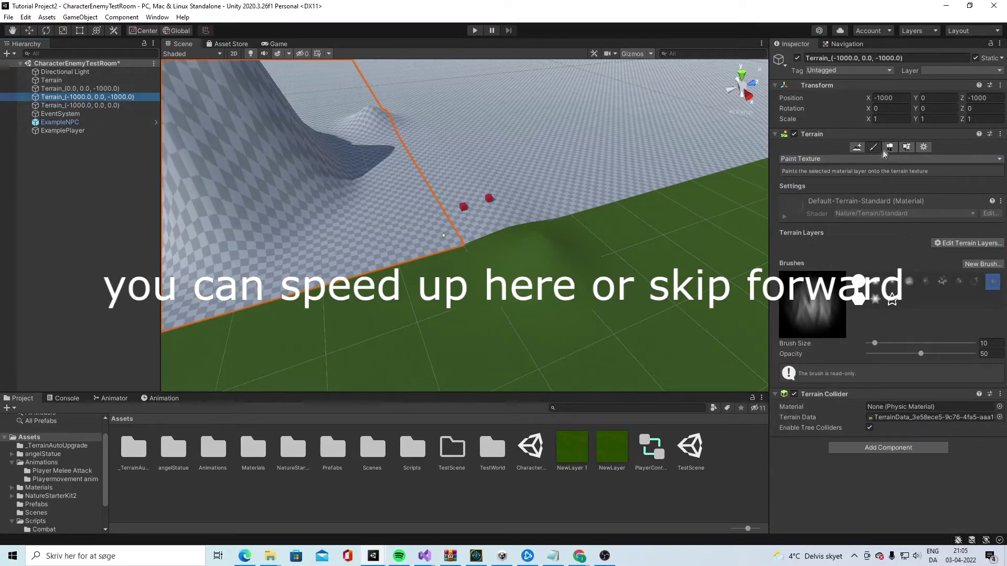
{"action": "left_click", "coordinate": [845, 159]}
{"action": "left_click", "coordinate": [819, 192]}
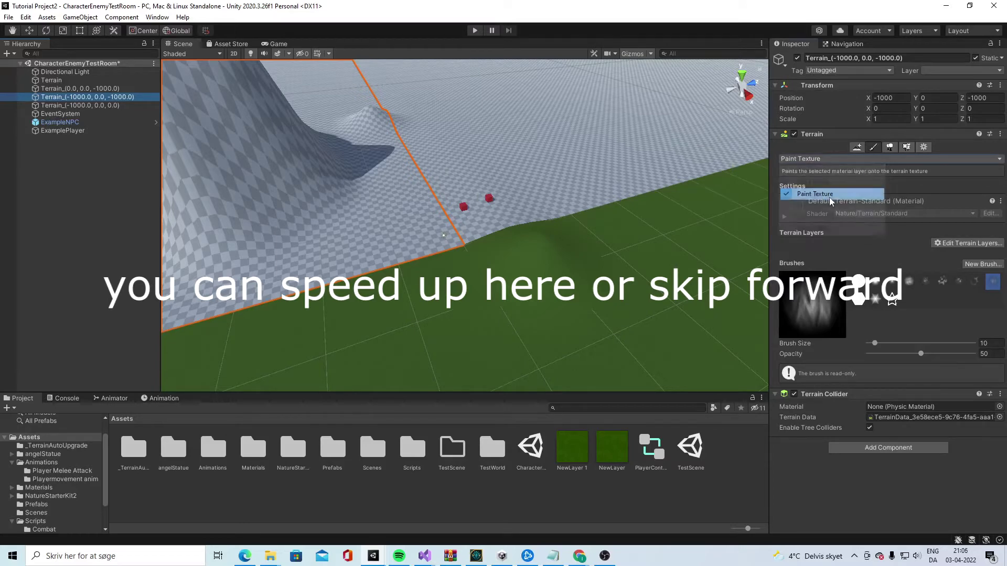
{"action": "left_click", "coordinate": [969, 244]}
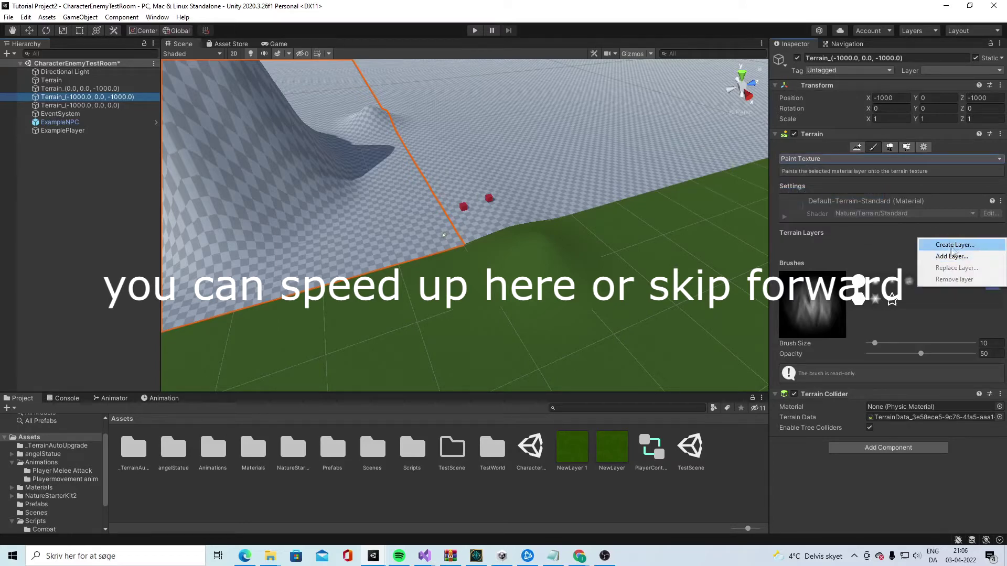
{"action": "left_click", "coordinate": [946, 244]}
{"action": "scroll", "coordinate": [939, 341], "scroll_direction": "down", "scroll_amount": 5}
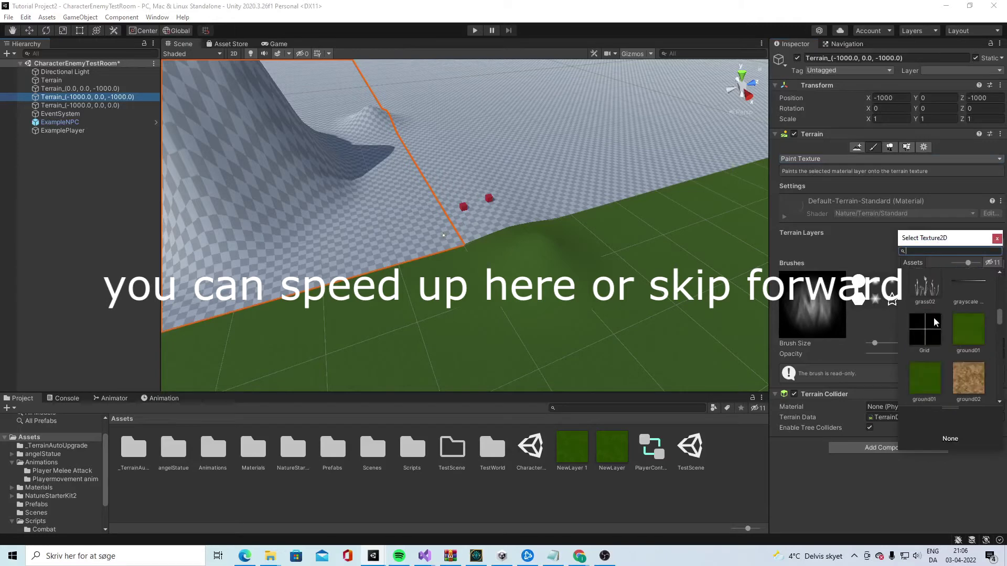
{"action": "double_click", "coordinate": [937, 350]}
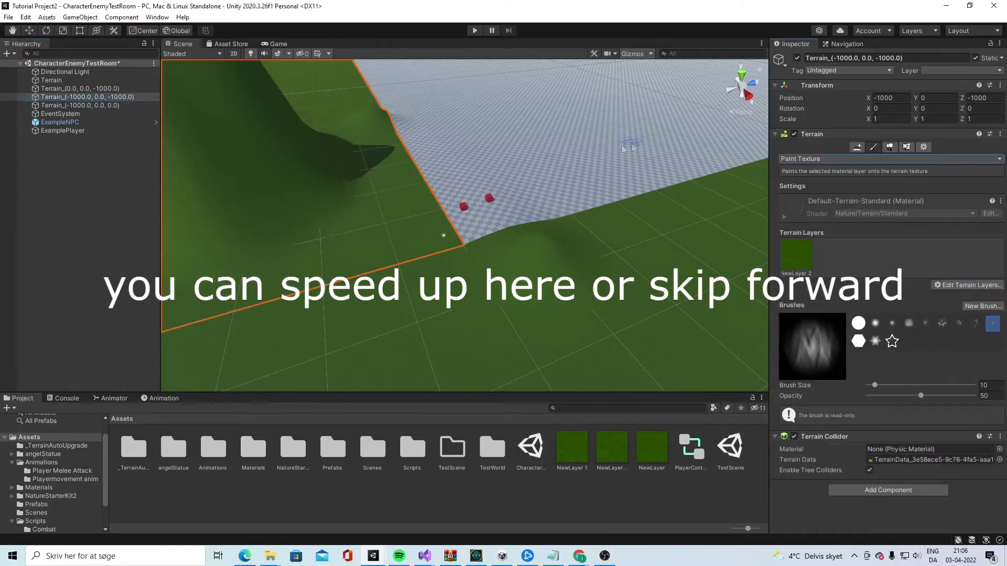
Create a terrain layer with the green ground01 texture on the Terrain_(-1000.0, 0.0, 0.0) tile.
{"action": "left_click", "coordinate": [105, 106]}
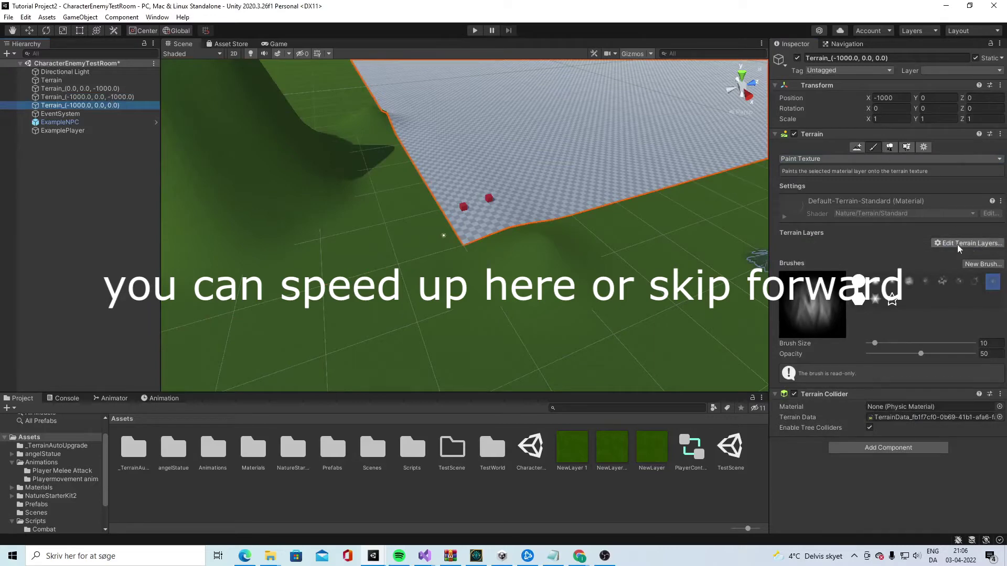
{"action": "left_click", "coordinate": [968, 243]}
{"action": "left_click", "coordinate": [938, 254]}
{"action": "scroll", "coordinate": [930, 296], "scroll_direction": "down", "scroll_amount": 10}
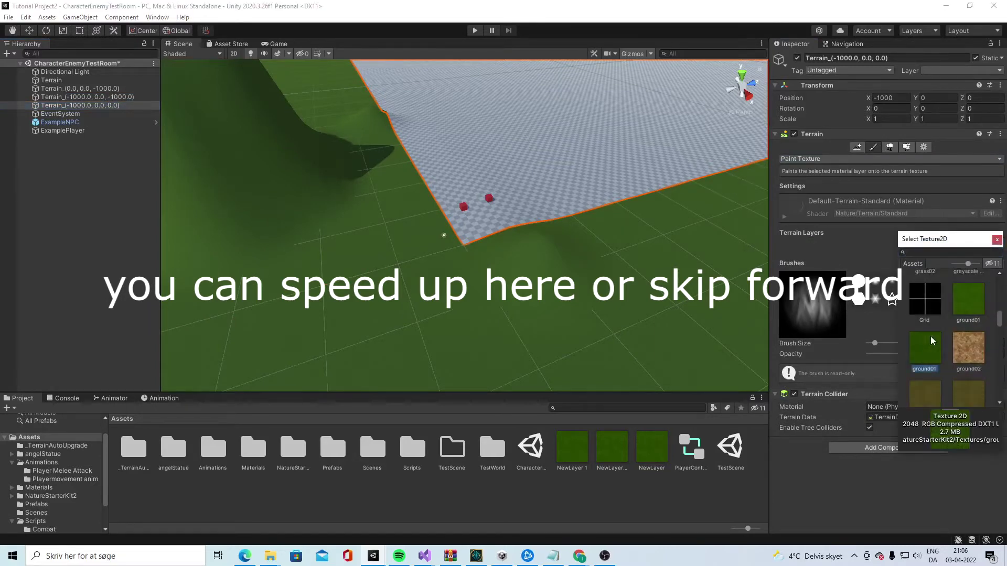
{"action": "double_click", "coordinate": [969, 362]}
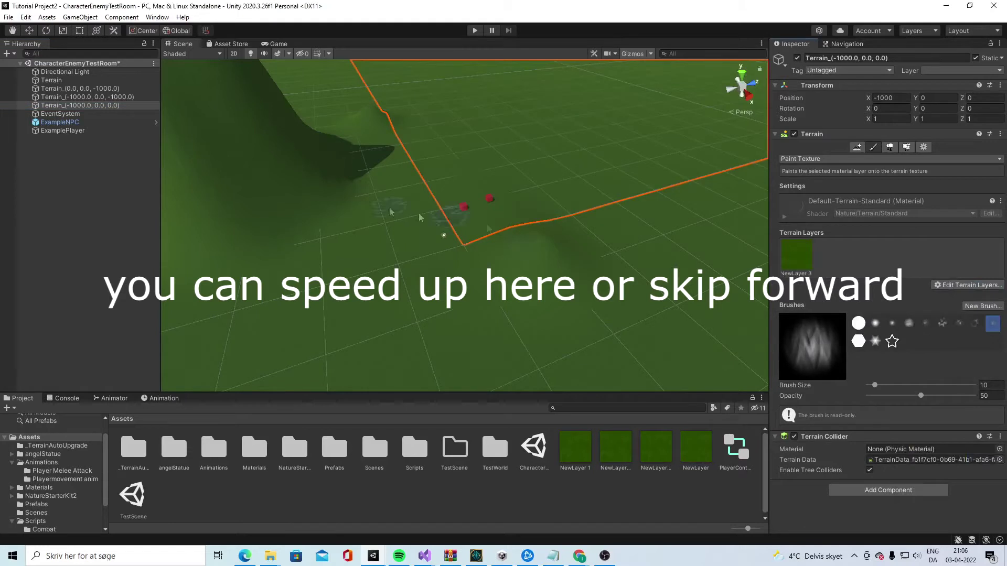
Add the tree04 prefab as a paintable tree on the Terrain_(-1000.0, 0.0, 0.0) tile.
{"action": "left_click", "coordinate": [893, 147]}
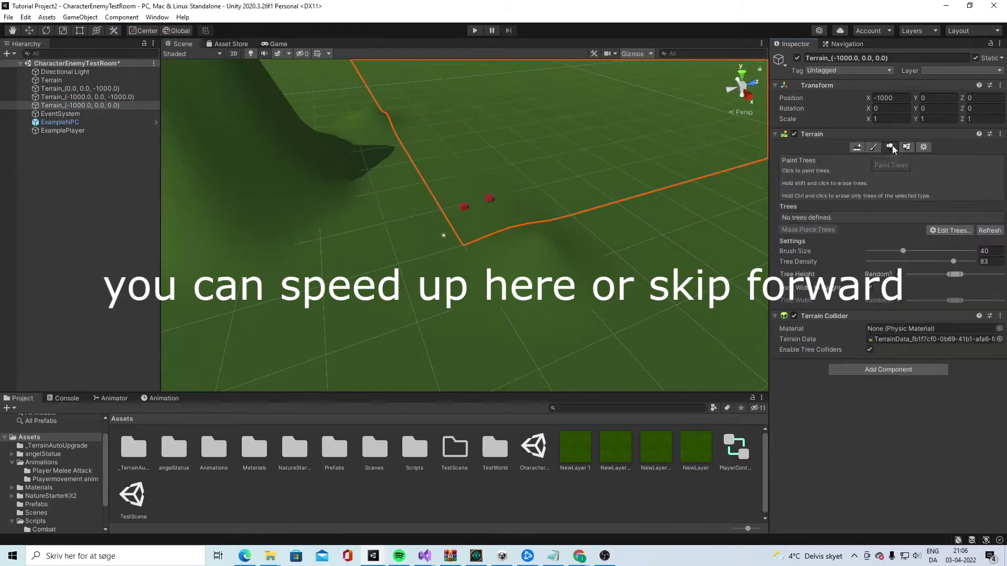
{"action": "left_click", "coordinate": [962, 230]}
{"action": "left_click", "coordinate": [965, 236]}
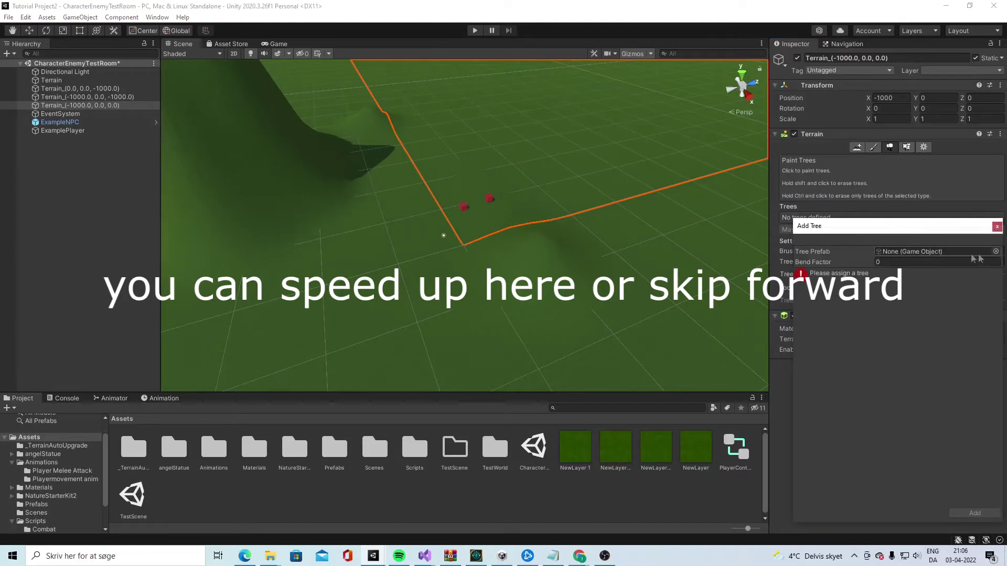
{"action": "left_click", "coordinate": [994, 252]}
{"action": "scroll", "coordinate": [944, 315], "scroll_direction": "down", "scroll_amount": 5}
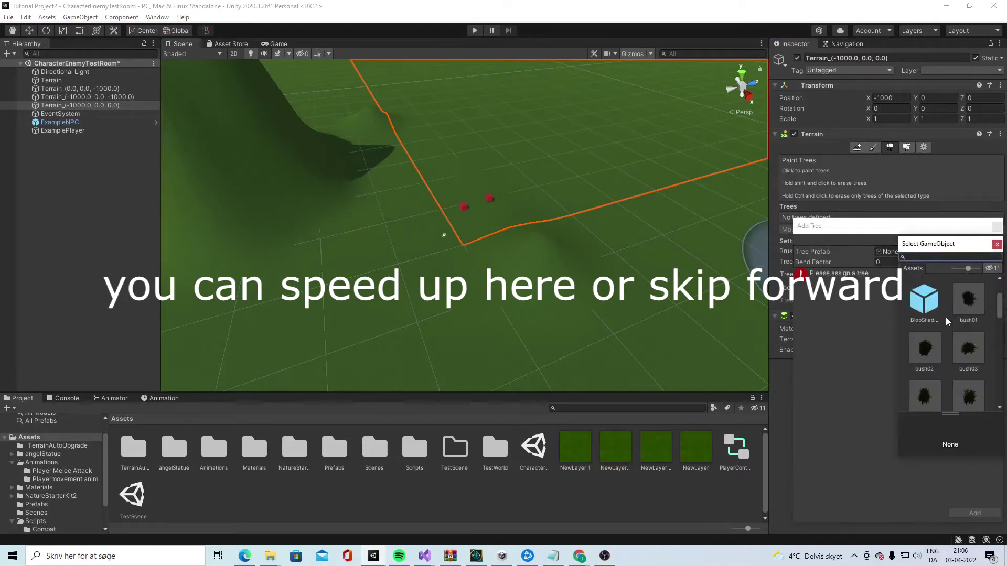
{"action": "scroll", "coordinate": [955, 328], "scroll_direction": "down", "scroll_amount": 6}
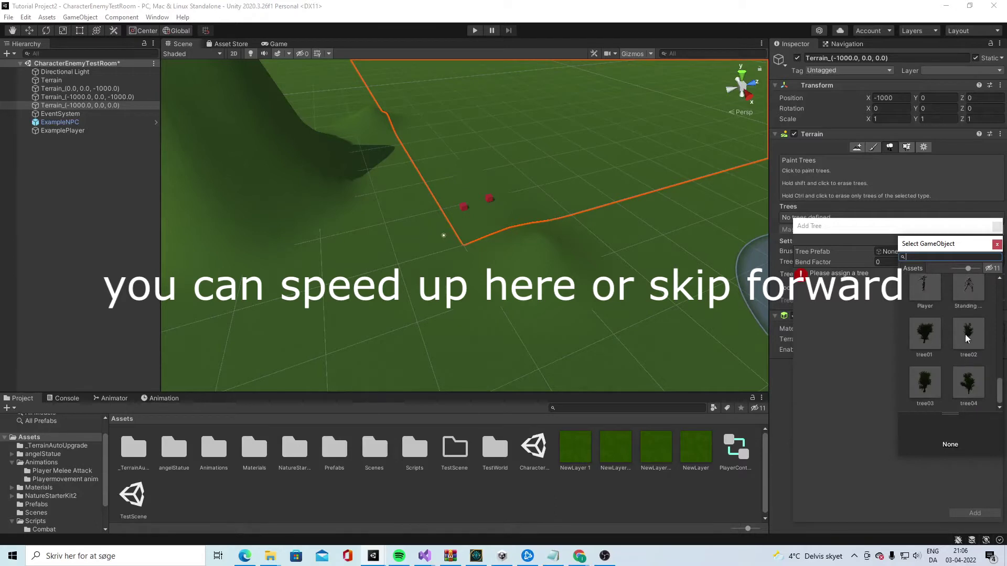
{"action": "left_click", "coordinate": [968, 338]}
{"action": "left_click", "coordinate": [964, 381]}
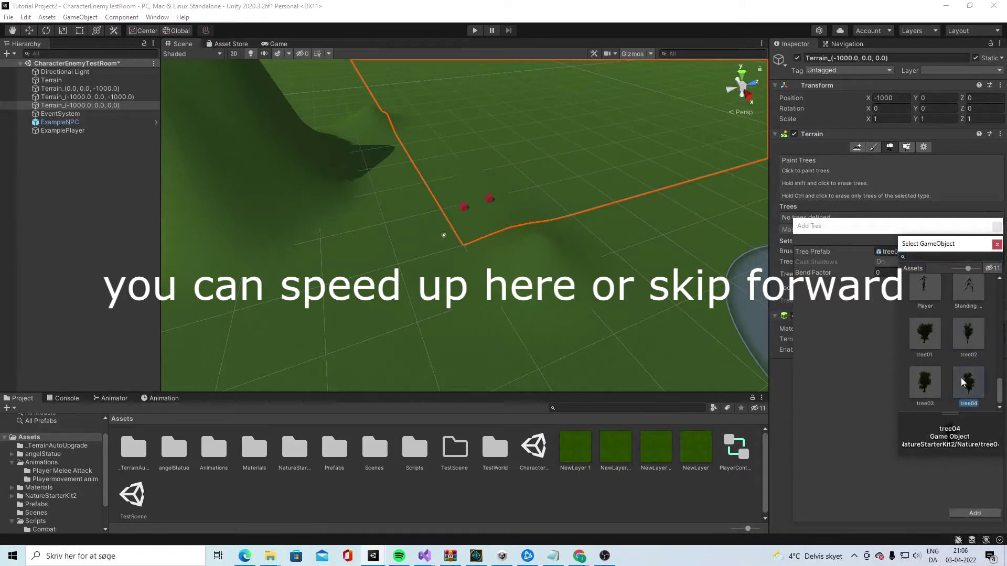
{"action": "left_click", "coordinate": [962, 514]}
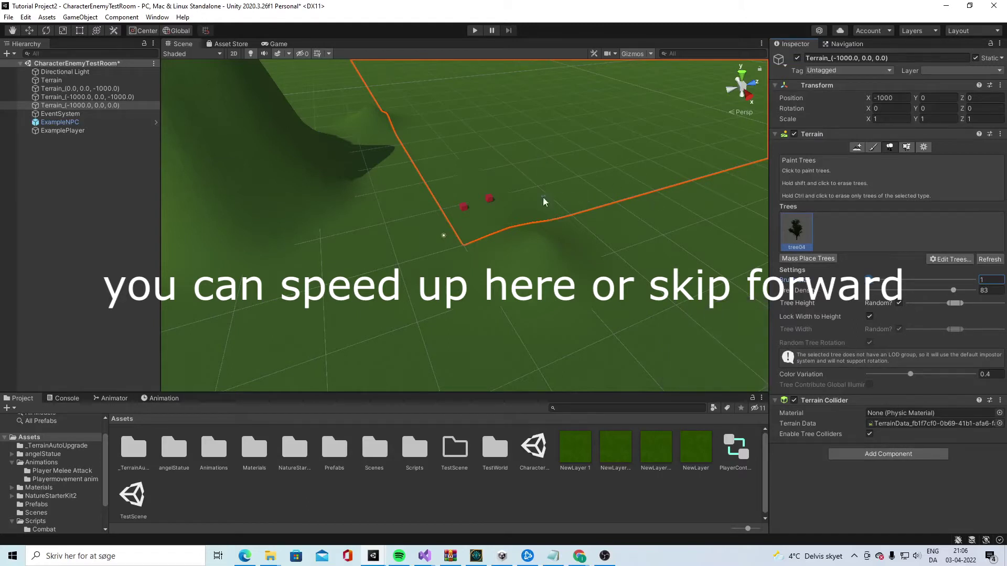
Paint individual tree04 trees with brush size 1 behind the red cubes and along the small mound on the main Terrain tile.
{"action": "left_click", "coordinate": [523, 167]}
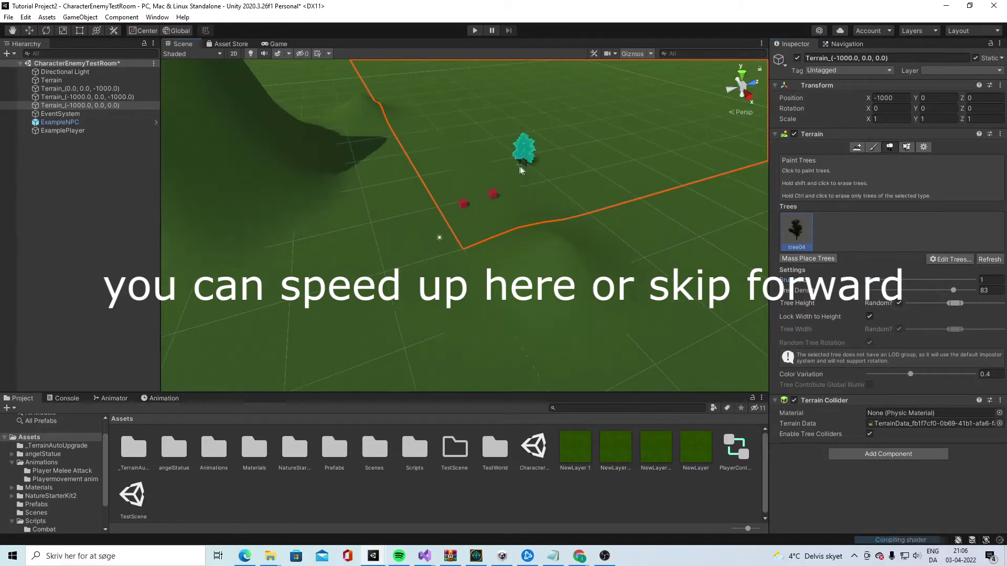
{"action": "left_click", "coordinate": [569, 166]}
{"action": "left_click", "coordinate": [601, 191]}
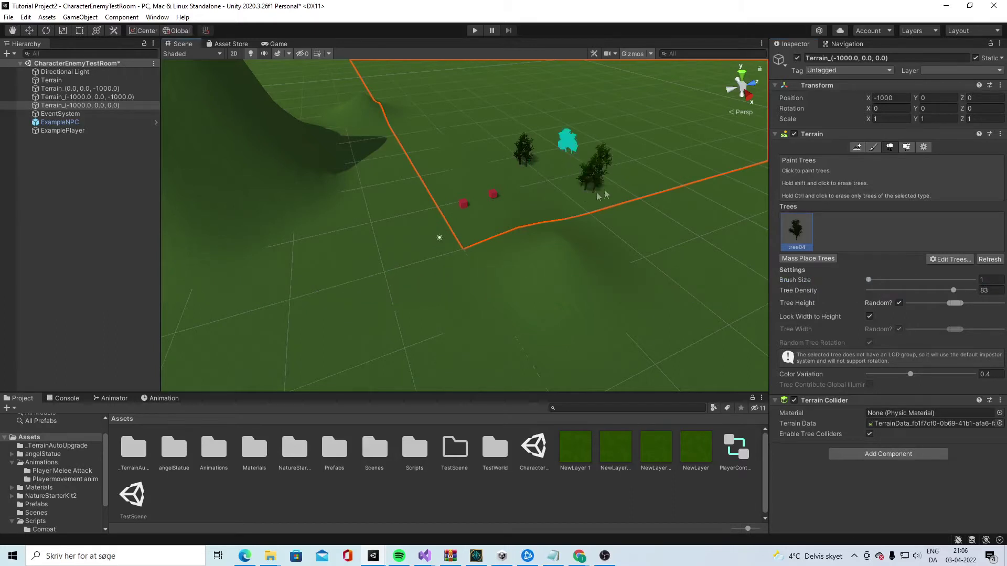
{"action": "left_click", "coordinate": [586, 136]}
{"action": "left_click_drag", "start_coordinate": [586, 135], "coordinate": [537, 87], "text": "alt"}
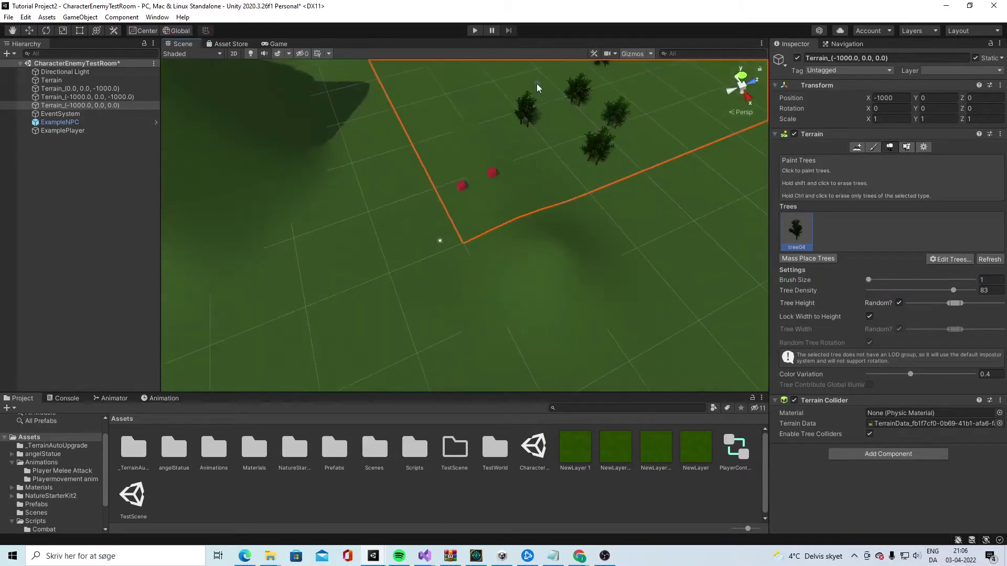
{"action": "left_click", "coordinate": [481, 97]}
{"action": "left_click", "coordinate": [461, 107]}
{"action": "left_click", "coordinate": [435, 124]}
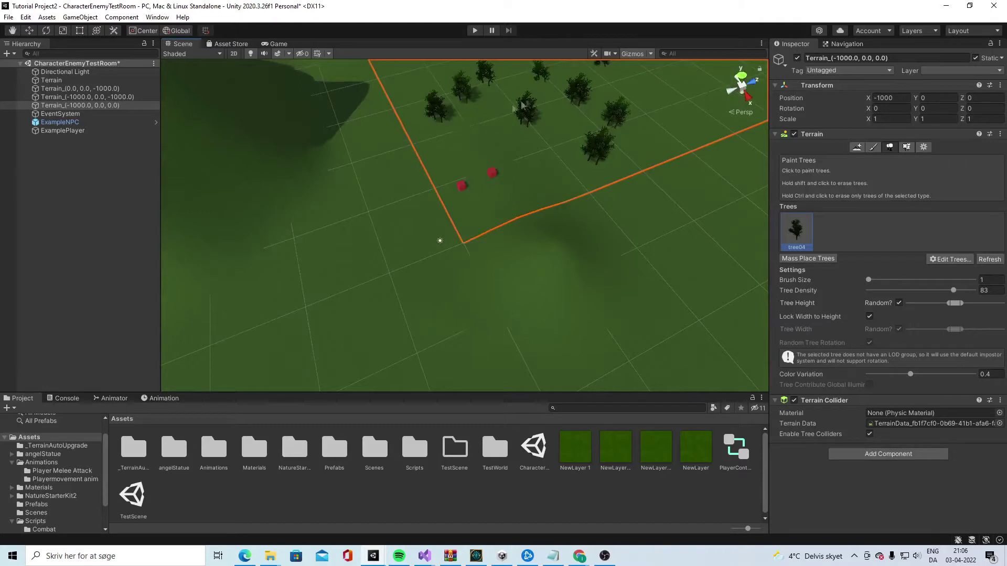
{"action": "left_click", "coordinate": [578, 101]}
{"action": "left_click", "coordinate": [562, 157]}
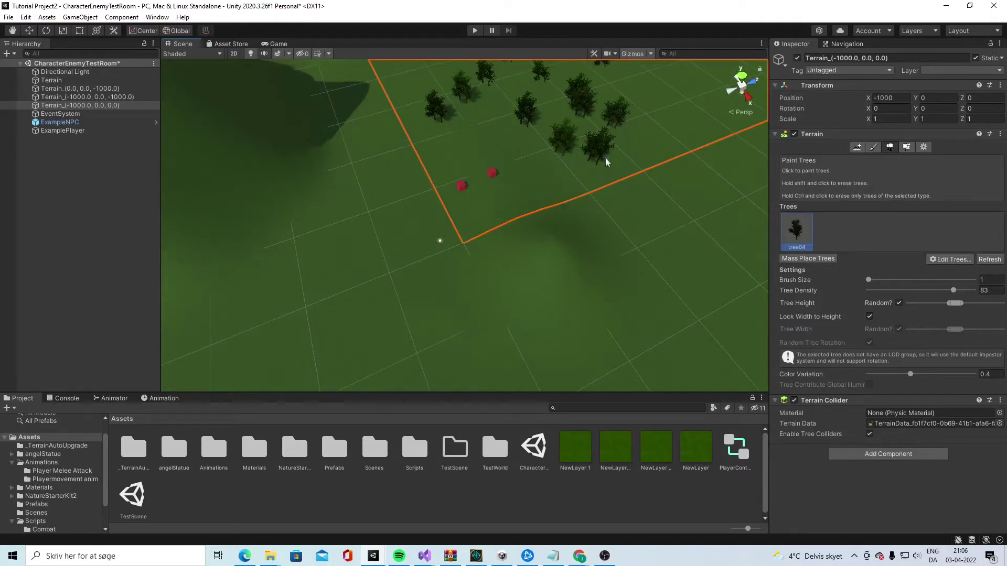
{"action": "left_click", "coordinate": [603, 157]}
{"action": "mouse_move", "coordinate": [681, 158]}
{"action": "left_mouse_down", "text": "alt"}
{"action": "mouse_move", "coordinate": [592, 105]}
{"action": "mouse_move", "coordinate": [555, 236]}
{"action": "left_mouse_up", "text": "alt"}
{"action": "mouse_move", "coordinate": [590, 186]}
{"action": "left_mouse_down"}
{"action": "mouse_move", "coordinate": [620, 215]}
{"action": "mouse_move", "coordinate": [649, 283]}
{"action": "mouse_move", "coordinate": [624, 309]}
{"action": "left_mouse_up"}
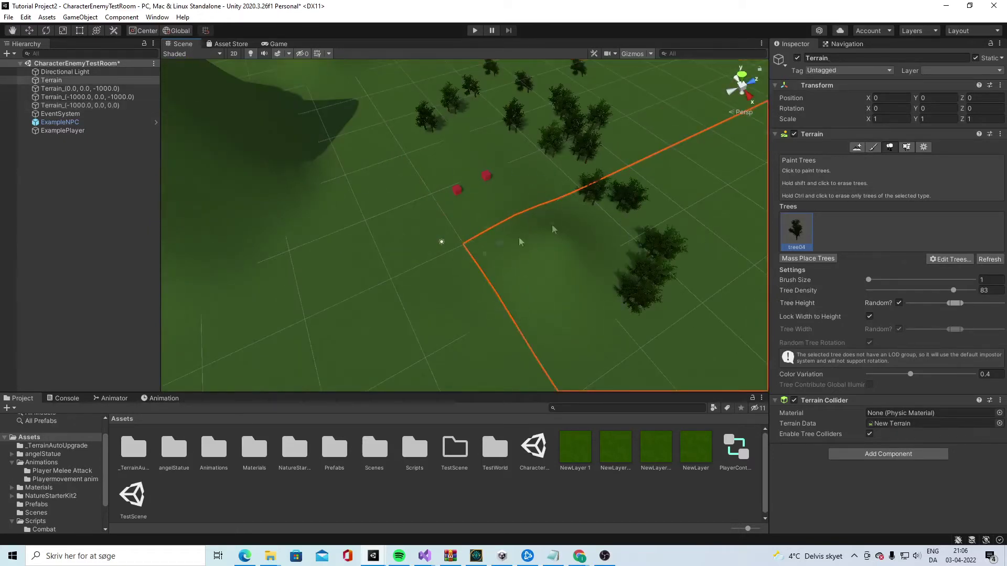
Create a terrain layer with the brown ground02 texture on the main Terrain tile and set the solid round brush to size 4.
{"action": "left_click", "coordinate": [875, 147]}
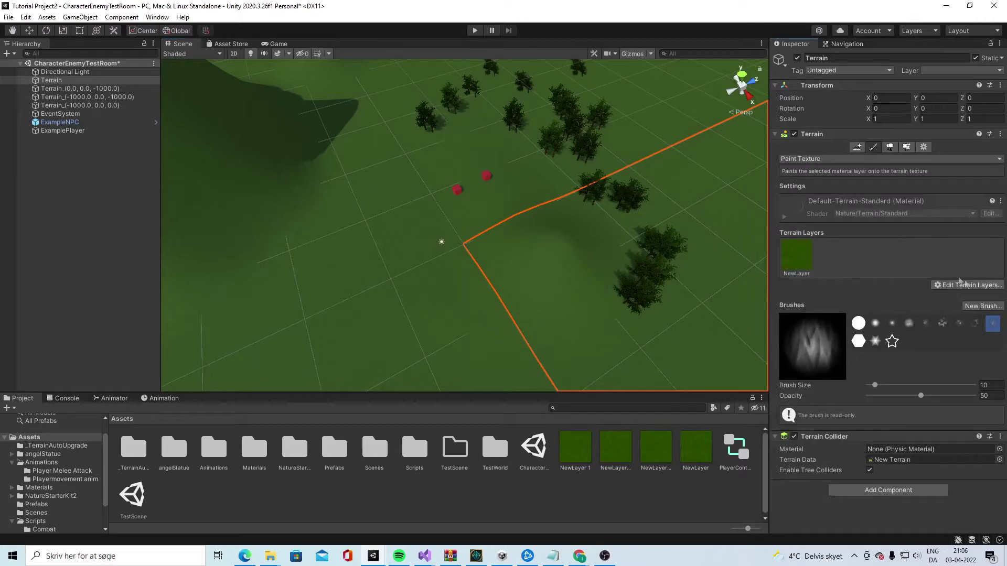
{"action": "left_click", "coordinate": [965, 286]}
{"action": "left_click", "coordinate": [979, 298]}
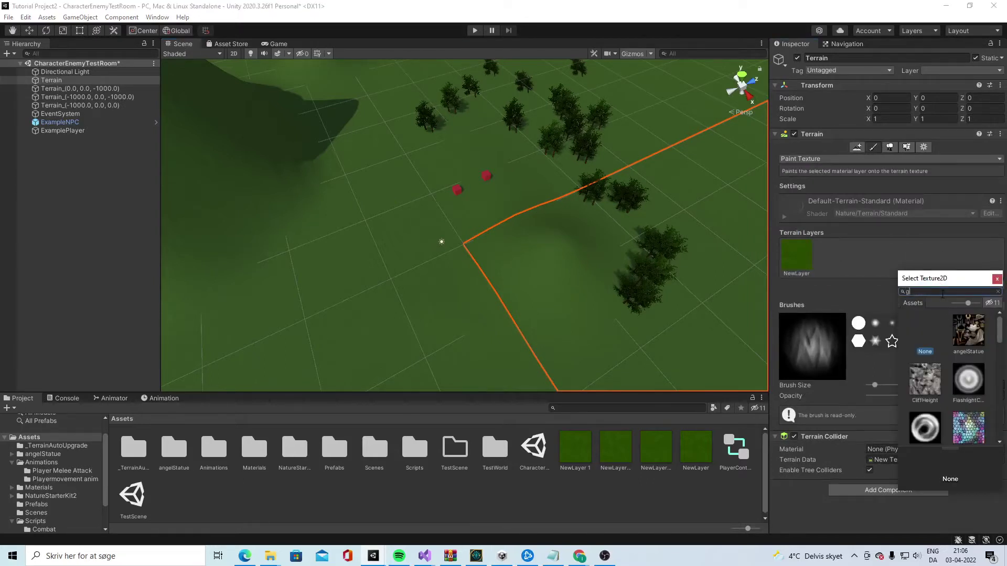
{"action": "scroll", "coordinate": [965, 389], "scroll_direction": "down", "scroll_amount": 2}
{"action": "scroll", "coordinate": [965, 388], "scroll_direction": "down", "scroll_amount": 4}
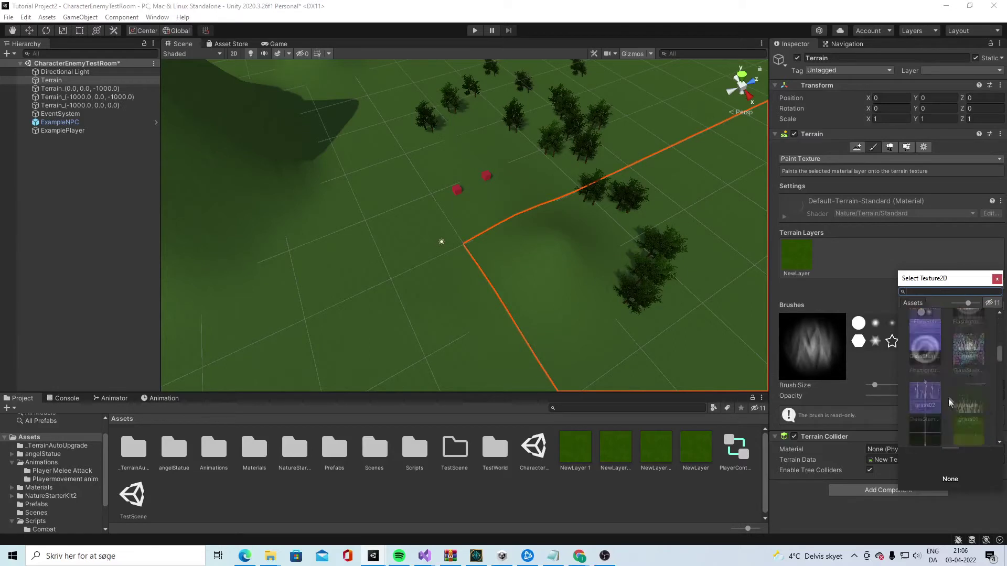
{"action": "double_click", "coordinate": [968, 327]}
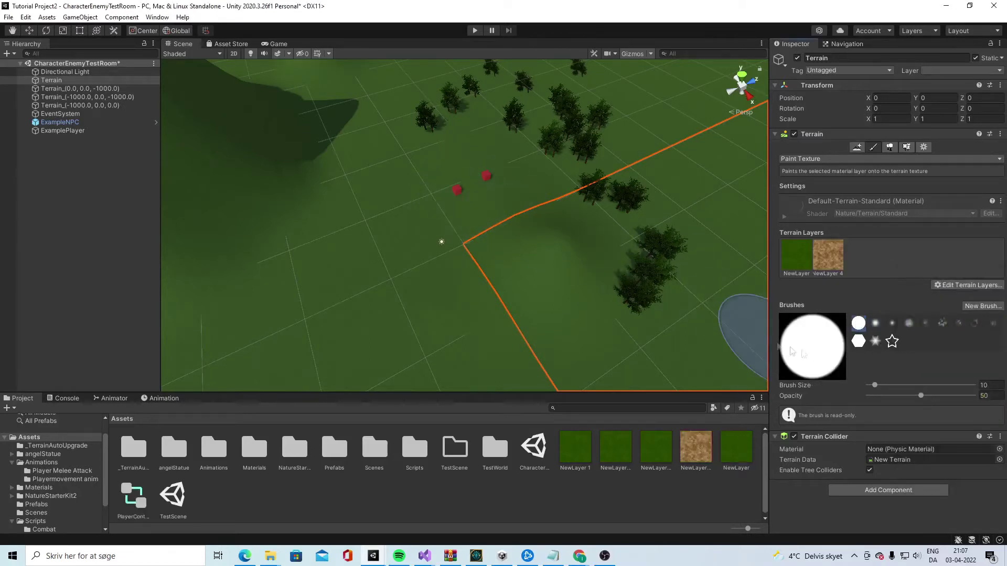
{"action": "left_click_drag", "start_coordinate": [875, 386], "coordinate": [871, 386]}
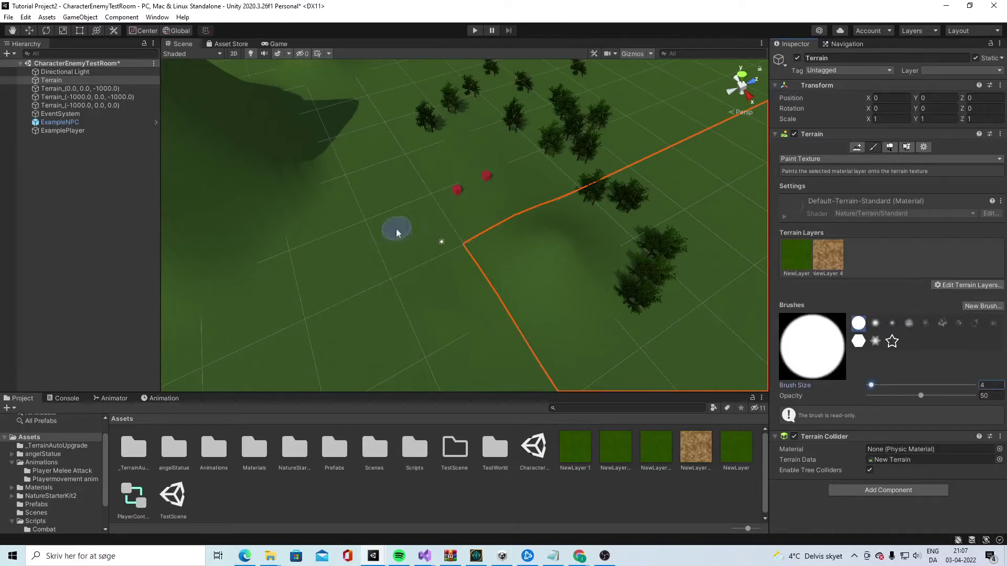
Create a terrain layer with the brown ground02 texture on the Terrain_(-1000.0, 0.0, -1000.0) tile.
{"action": "left_click", "coordinate": [383, 244]}
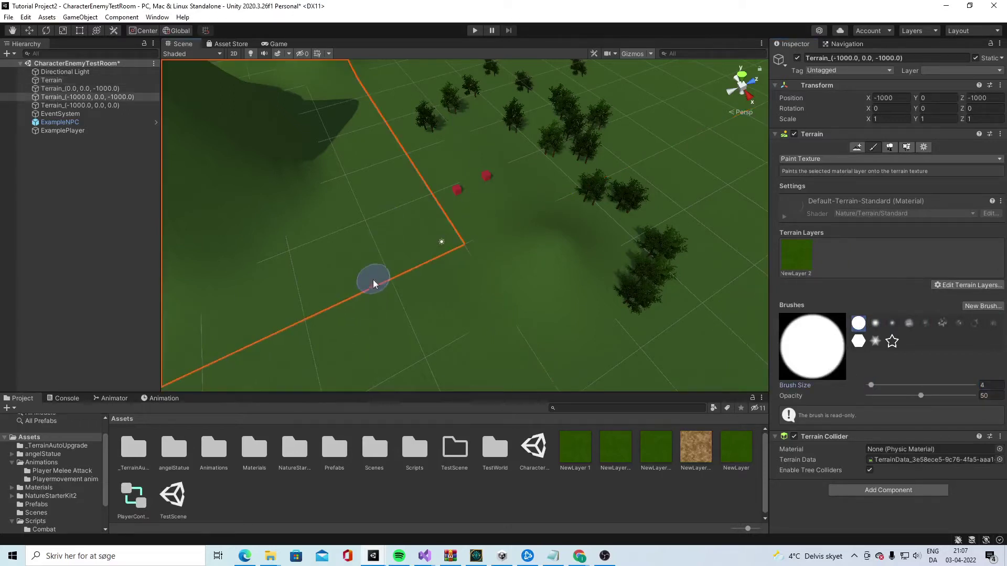
{"action": "left_click", "coordinate": [968, 285]}
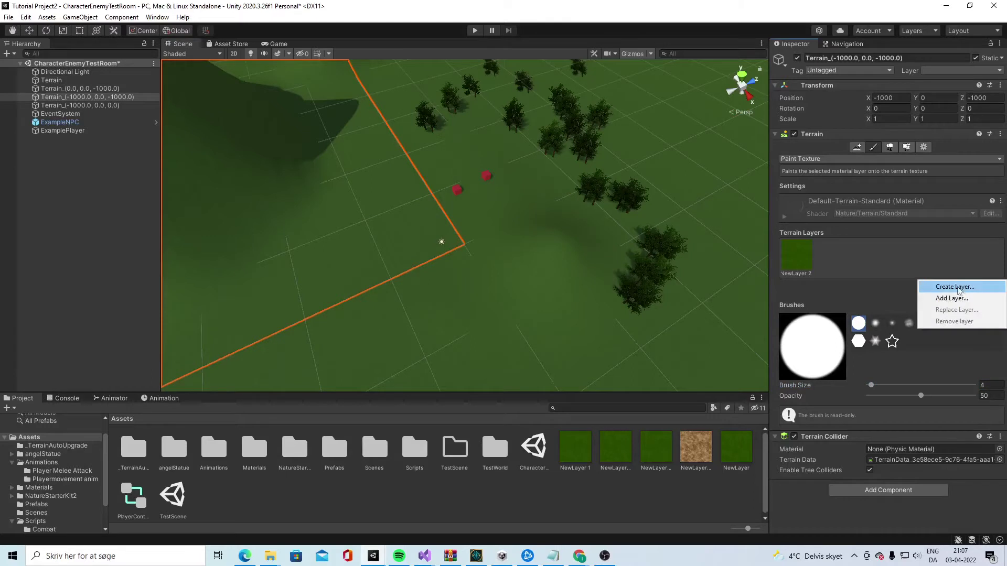
{"action": "left_click", "coordinate": [960, 288]}
{"action": "scroll", "coordinate": [949, 377], "scroll_direction": "down", "scroll_amount": 3}
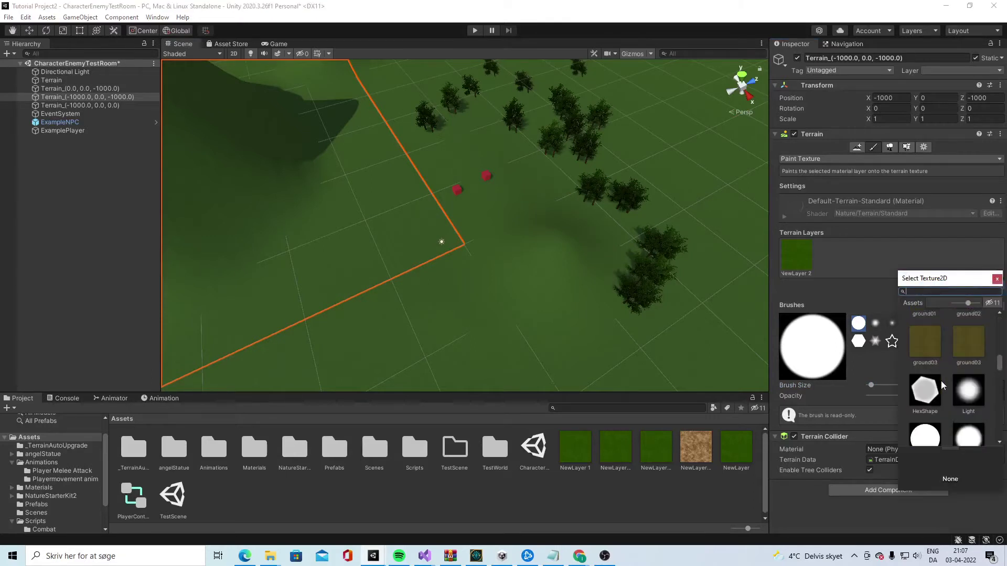
{"action": "double_click", "coordinate": [973, 394]}
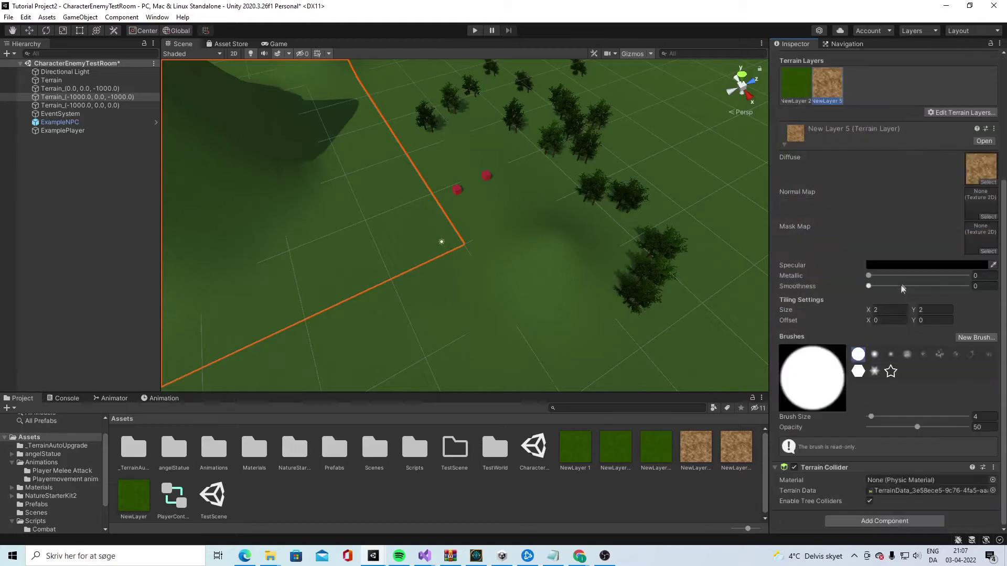
Paint a winding brown ground02 dirt path across the terrain tiles, past the red cubes and in between the trees.
{"action": "scroll", "coordinate": [878, 358], "scroll_direction": "down", "scroll_amount": 3}
{"action": "mouse_move", "coordinate": [503, 157]}
{"action": "left_mouse_down"}
{"action": "mouse_move", "coordinate": [420, 198]}
{"action": "mouse_move", "coordinate": [414, 332]}
{"action": "mouse_move", "coordinate": [416, 304]}
{"action": "left_mouse_up"}
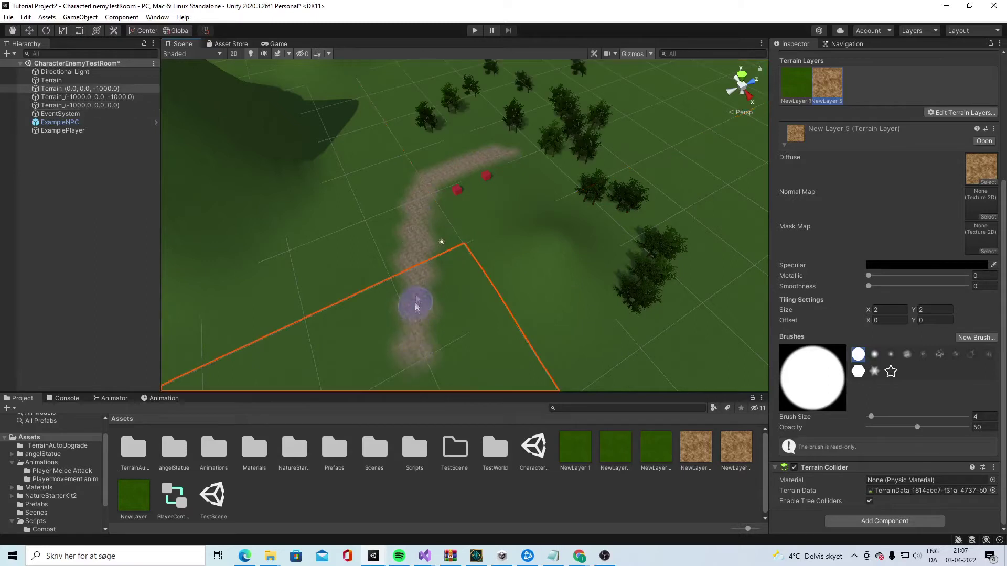
{"action": "left_click", "coordinate": [500, 151]}
{"action": "mouse_move", "coordinate": [483, 136]}
{"action": "left_mouse_down"}
{"action": "mouse_move", "coordinate": [477, 122]}
{"action": "mouse_move", "coordinate": [511, 105]}
{"action": "left_mouse_up"}
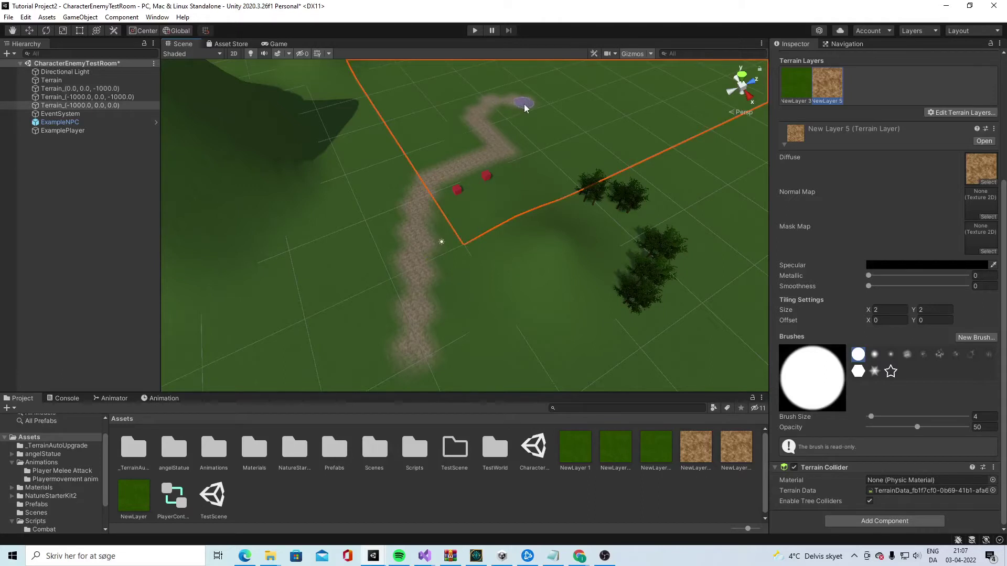
{"action": "left_click_drag", "start_coordinate": [497, 149], "coordinate": [481, 169]}
{"action": "mouse_move", "coordinate": [430, 194]}
{"action": "left_mouse_down"}
{"action": "mouse_move", "coordinate": [419, 222]}
{"action": "mouse_move", "coordinate": [417, 365]}
{"action": "mouse_move", "coordinate": [411, 323]}
{"action": "left_mouse_up"}
{"action": "left_click", "coordinate": [411, 322]}
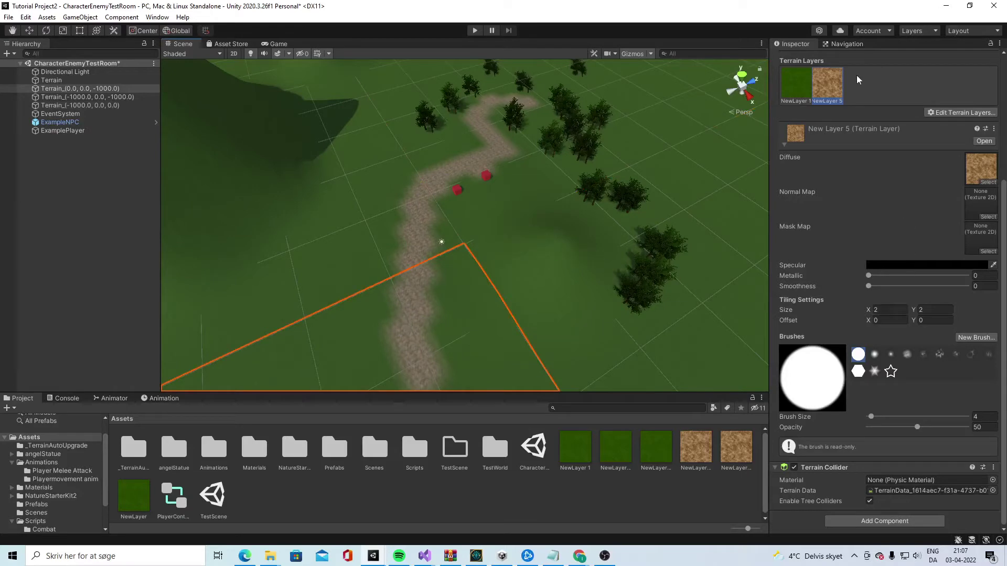
Create a terrain layer with the olive-brown ground03 texture on the Terrain_(0.0, 0.0, -1000.0) tile.
{"action": "scroll", "coordinate": [858, 78], "scroll_direction": "up", "scroll_amount": 5}
{"action": "left_click", "coordinate": [964, 286]}
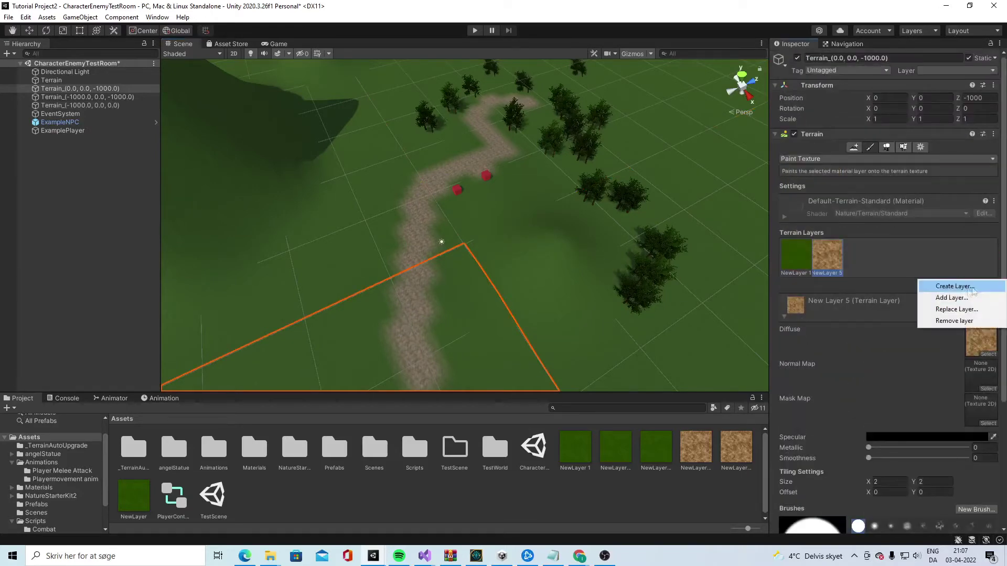
{"action": "left_click", "coordinate": [955, 286]}
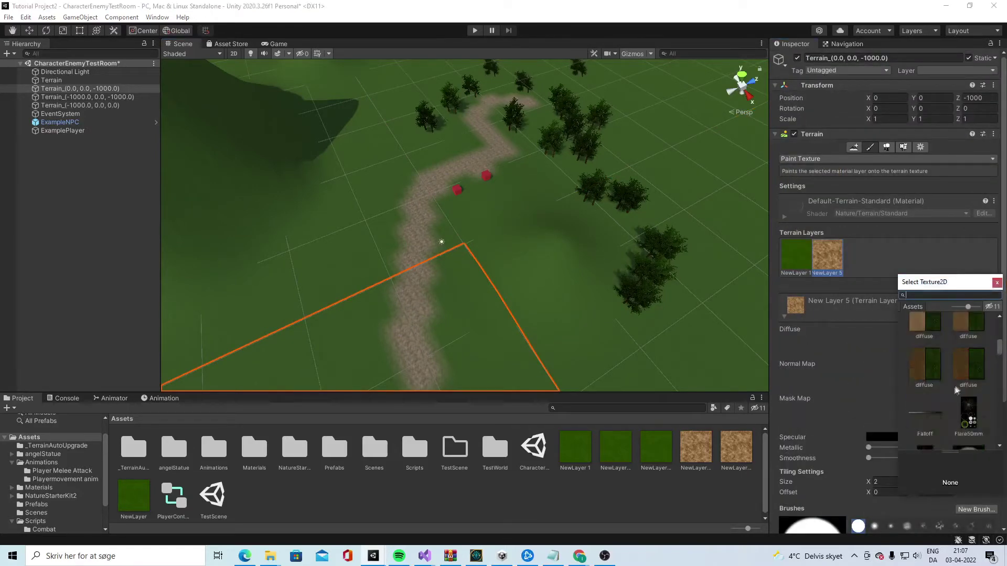
{"action": "scroll", "coordinate": [956, 391], "scroll_direction": "down", "scroll_amount": 5}
{"action": "left_click", "coordinate": [983, 372]}
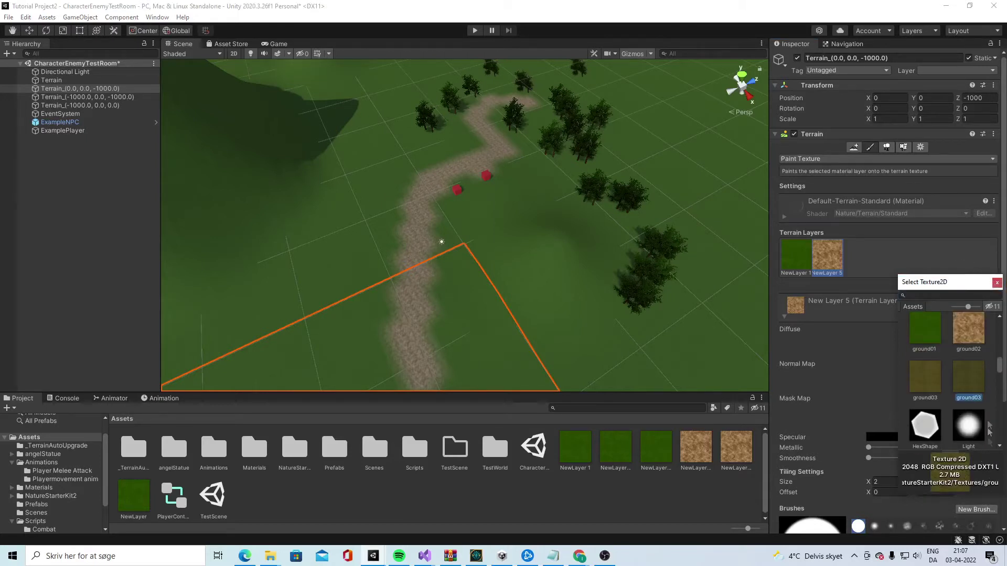
{"action": "double_click", "coordinate": [980, 384]}
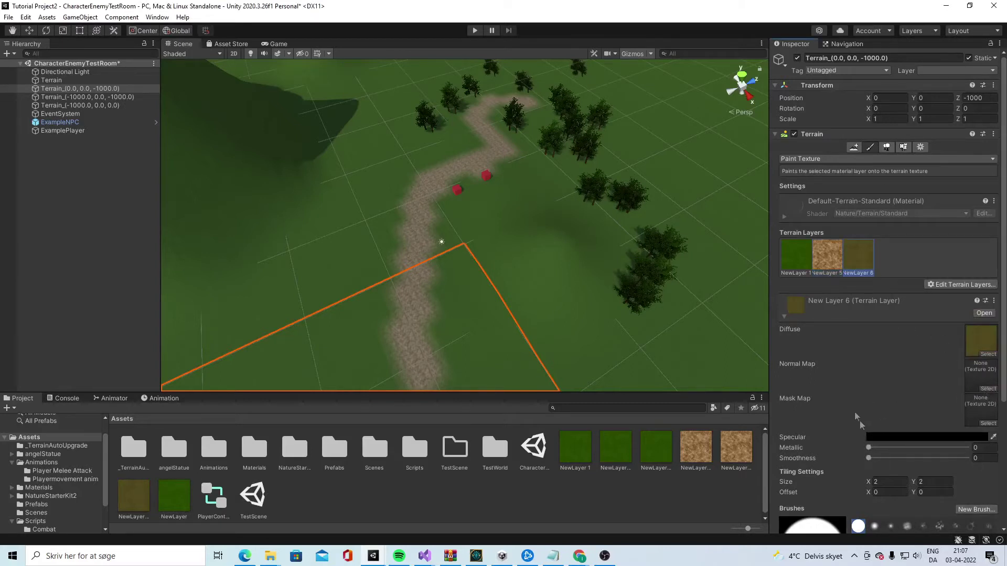
Paint the ground03 layer onto the small mound beside the trees and over the peak and ridge of the mountain.
{"action": "scroll", "coordinate": [858, 417], "scroll_direction": "down", "scroll_amount": 5}
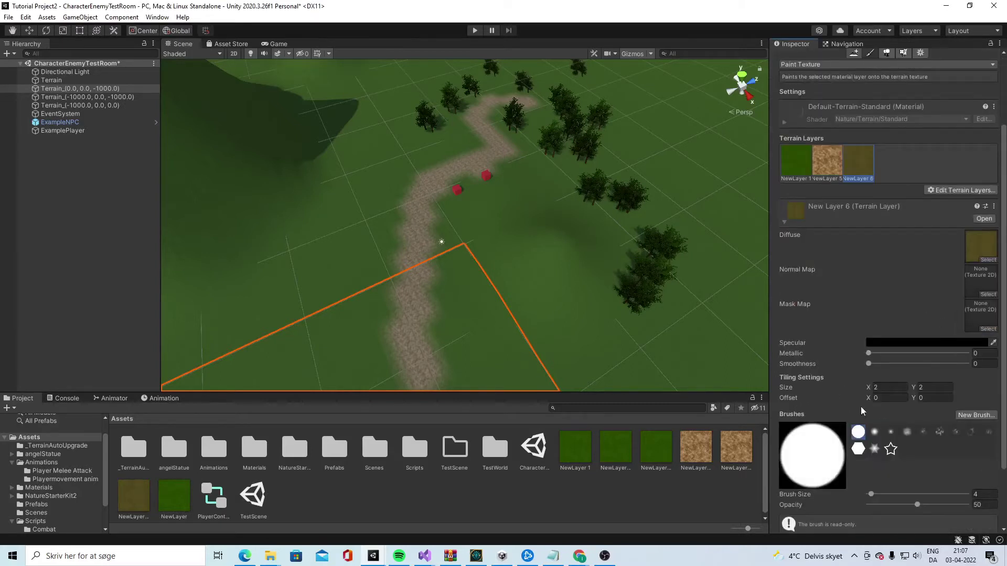
{"action": "left_click", "coordinate": [535, 258]}
{"action": "scroll", "coordinate": [534, 269], "scroll_direction": "down", "scroll_amount": 8}
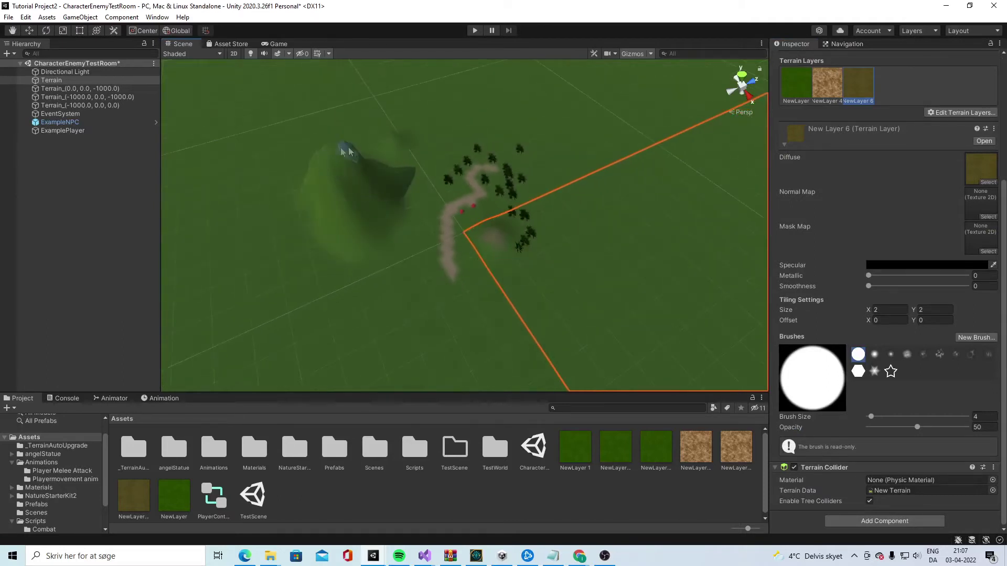
{"action": "left_click", "coordinate": [336, 160]}
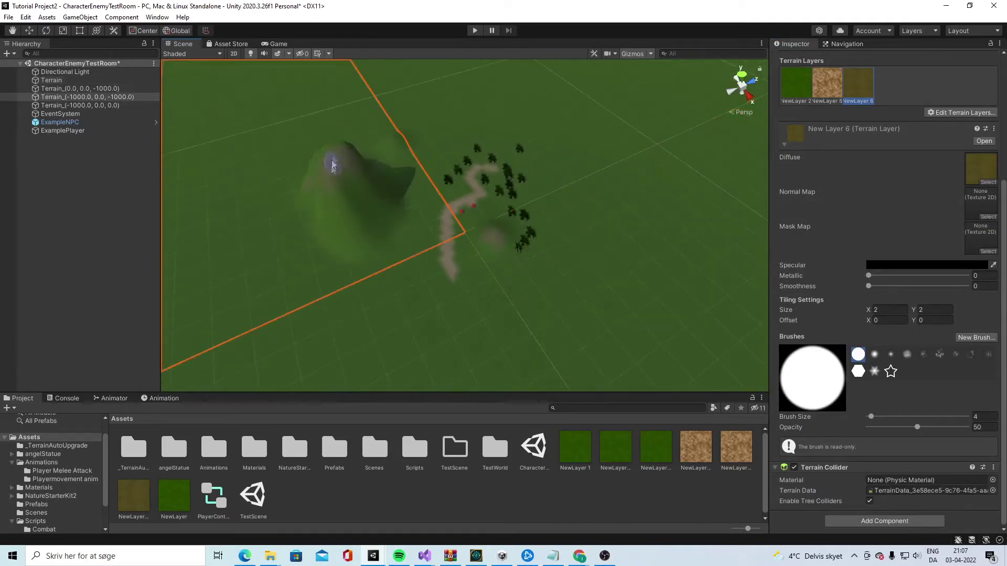
{"action": "mouse_move", "coordinate": [332, 163]}
{"action": "left_mouse_down"}
{"action": "mouse_move", "coordinate": [373, 166]}
{"action": "mouse_move", "coordinate": [397, 140]}
{"action": "mouse_move", "coordinate": [352, 178]}
{"action": "left_mouse_up"}
Set the brush size to 2 and opacity to 34.2, and touch up the dirt path and surrounding ground with the ground03 layer.
{"action": "left_click_drag", "start_coordinate": [872, 416], "coordinate": [869, 417]}
{"action": "left_click", "coordinate": [904, 431]}
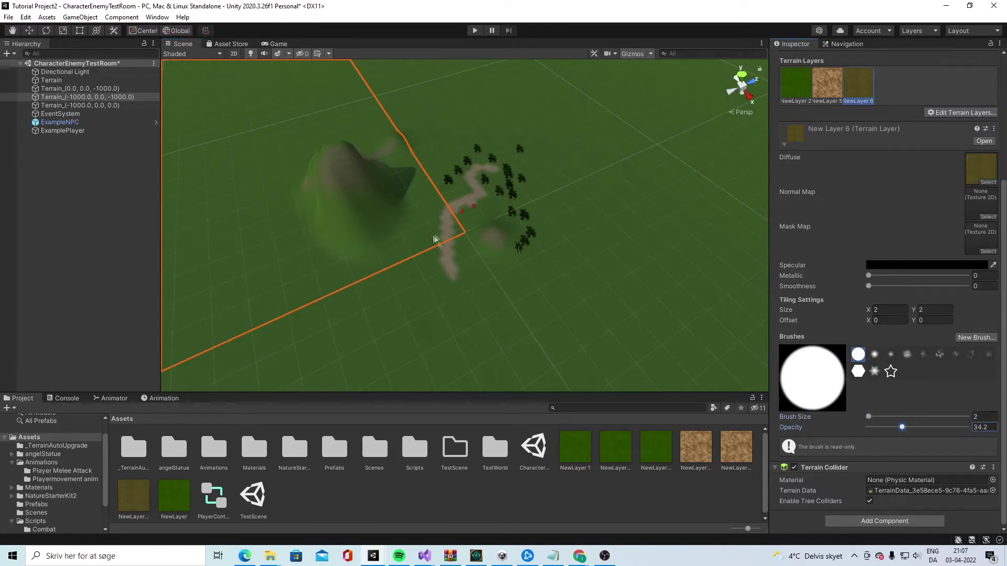
{"action": "left_click", "coordinate": [444, 275]}
{"action": "left_click", "coordinate": [447, 219]}
{"action": "left_click", "coordinate": [476, 199]}
{"action": "mouse_move", "coordinate": [469, 173]}
{"action": "left_mouse_down"}
{"action": "mouse_move", "coordinate": [503, 173]}
{"action": "mouse_move", "coordinate": [483, 174]}
{"action": "mouse_move", "coordinate": [488, 188]}
{"action": "left_mouse_up"}
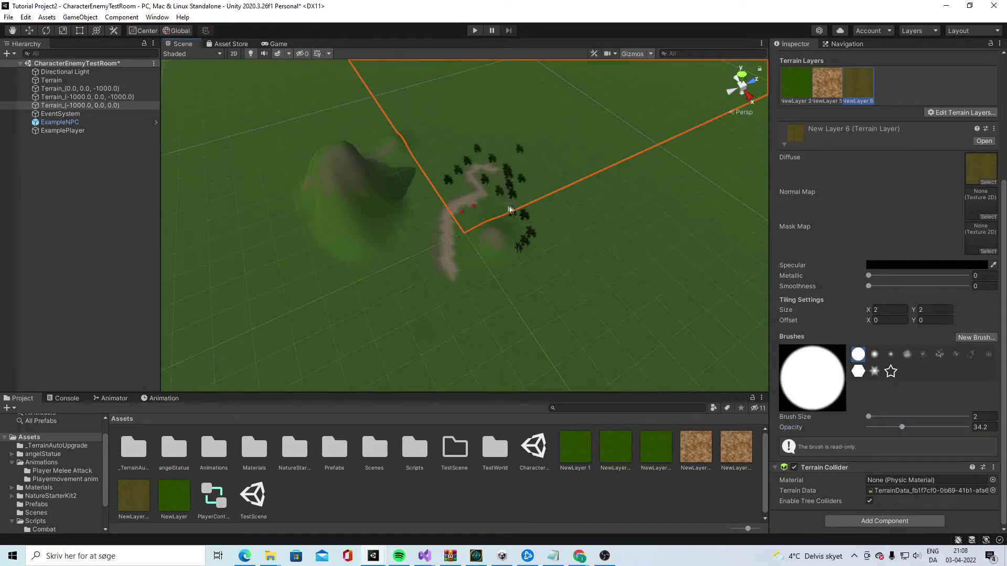
{"action": "left_click", "coordinate": [468, 283]}
{"action": "left_click", "coordinate": [530, 209]}
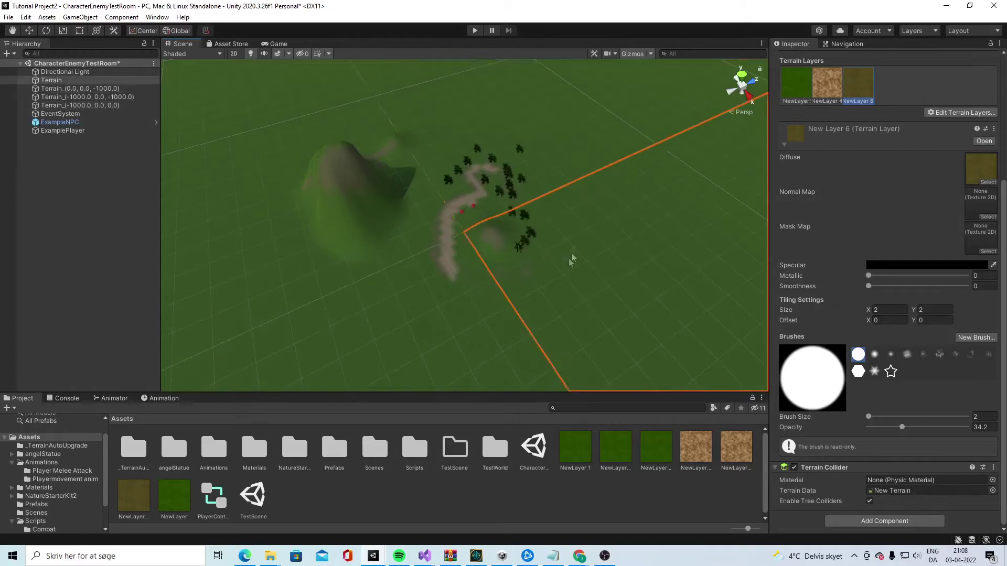
{"action": "left_click", "coordinate": [400, 271]}
{"action": "scroll", "coordinate": [419, 252], "scroll_direction": "up", "scroll_amount": 2}
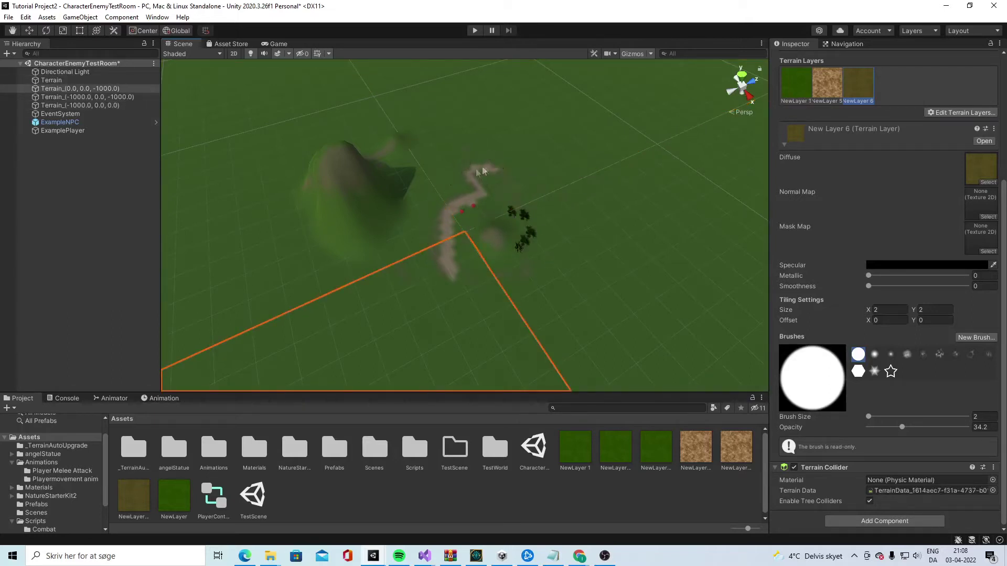
Start a new grass texture detail on the Terrain_(-1000.0, 0.0, 0.0) tile with grass01 as the detail texture.
{"action": "left_click", "coordinate": [465, 213]}
{"action": "scroll", "coordinate": [462, 205], "scroll_direction": "up", "scroll_amount": 6}
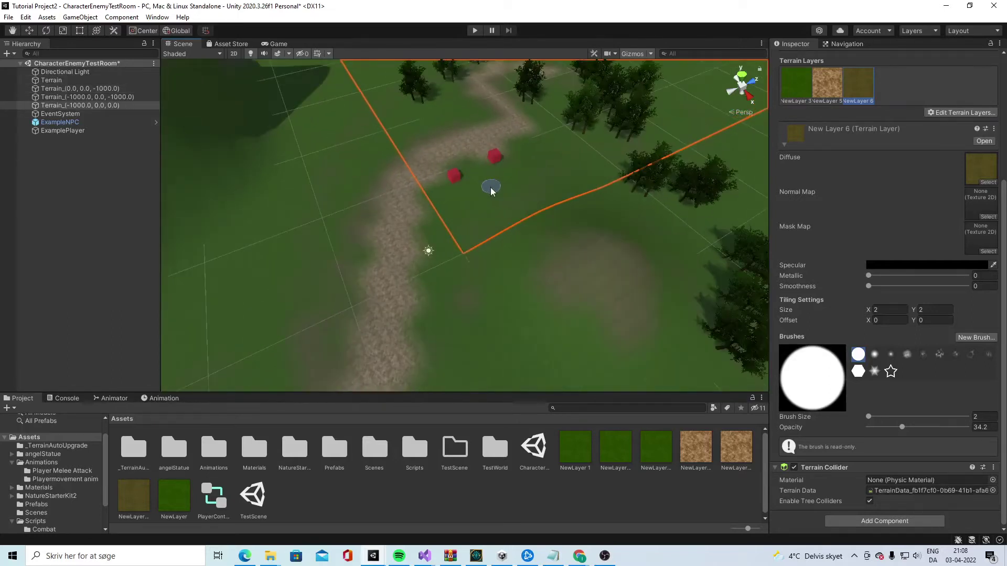
{"action": "scroll", "coordinate": [923, 139], "scroll_direction": "up", "scroll_amount": 5}
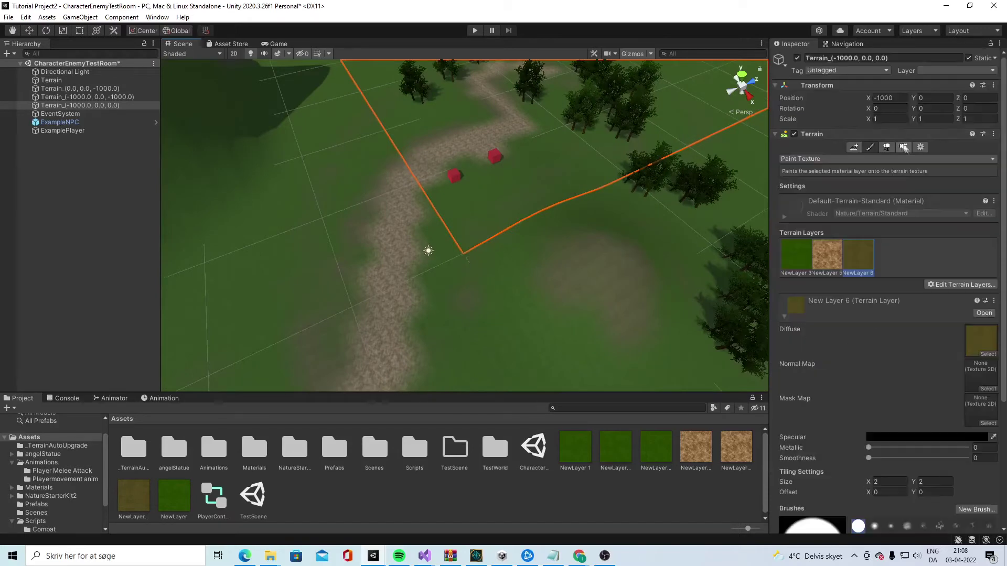
{"action": "left_click", "coordinate": [906, 147]}
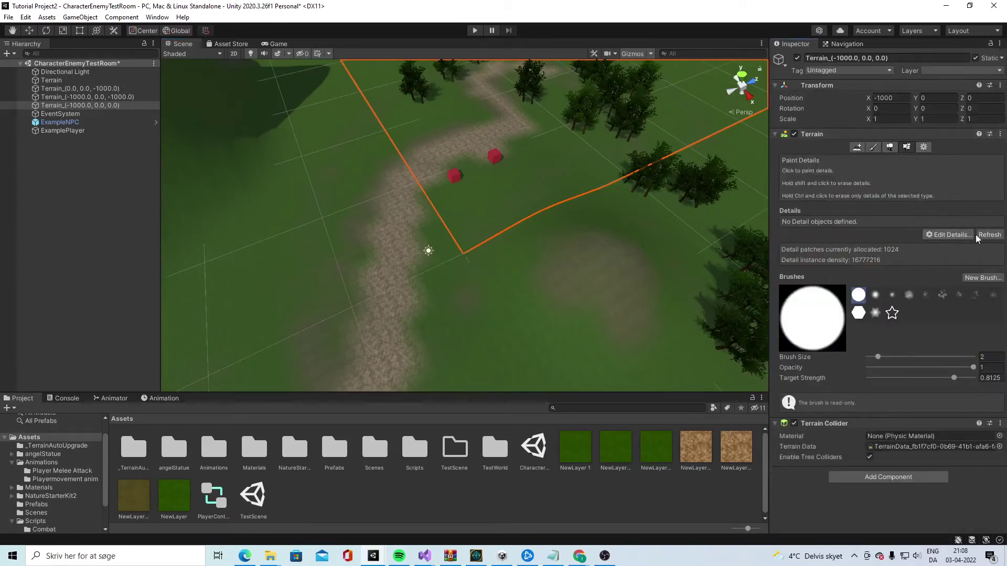
{"action": "left_click", "coordinate": [949, 235]}
{"action": "left_click", "coordinate": [934, 251]}
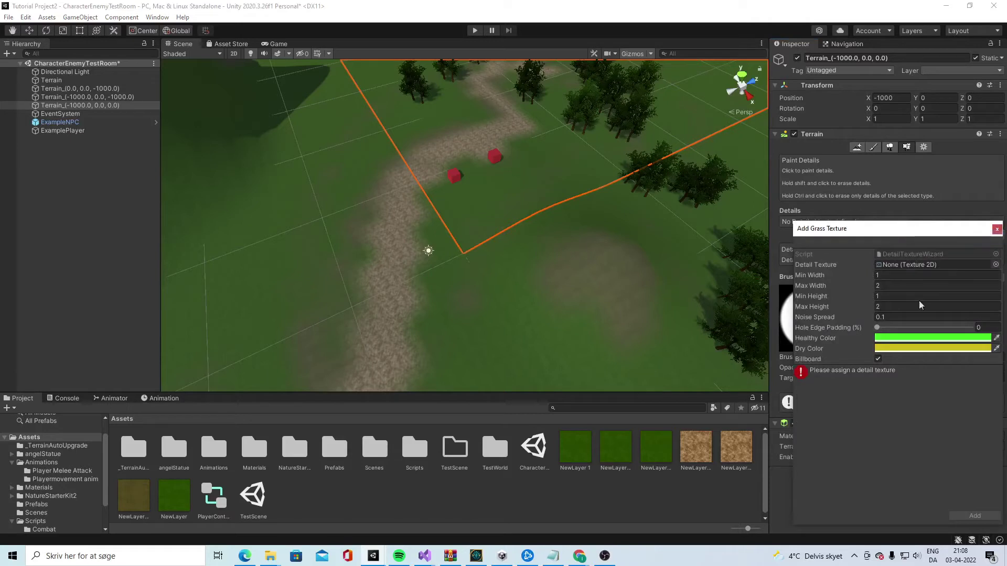
{"action": "left_click", "coordinate": [996, 264]}
{"action": "scroll", "coordinate": [934, 348], "scroll_direction": "down", "scroll_amount": 5}
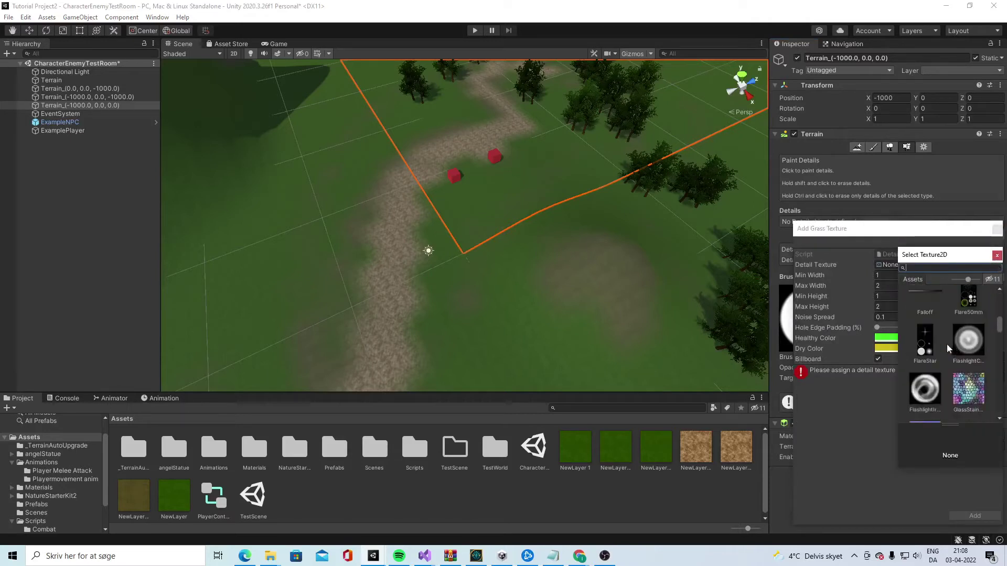
{"action": "scroll", "coordinate": [948, 348], "scroll_direction": "down", "scroll_amount": 3}
{"action": "double_click", "coordinate": [965, 334]}
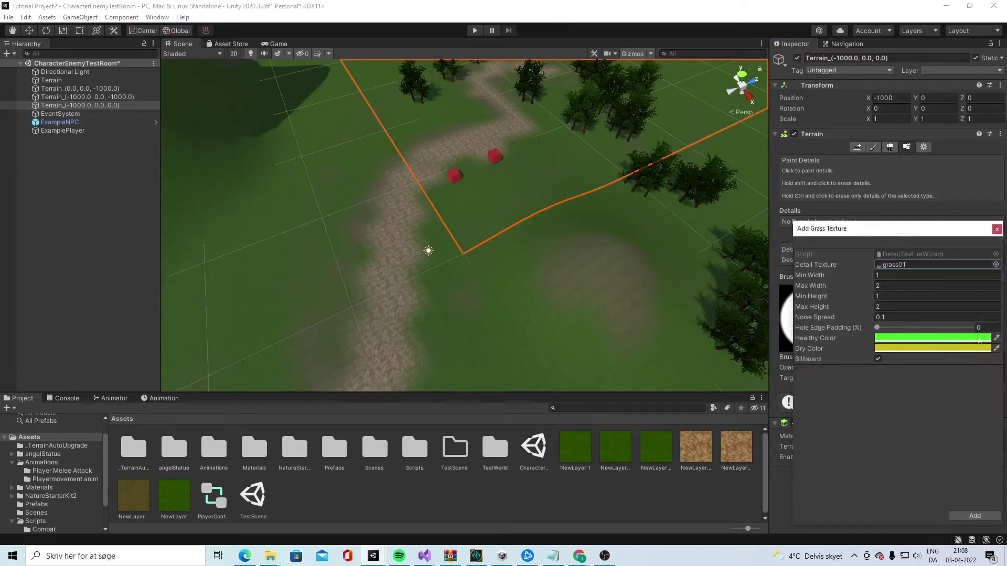
Set the grass detail's minimum width to 0.2, maximum width to 1, minimum height to 0.2 and maximum height to 0.8.
{"action": "left_click", "coordinate": [886, 277]}
{"action": "type", "text": "0"}
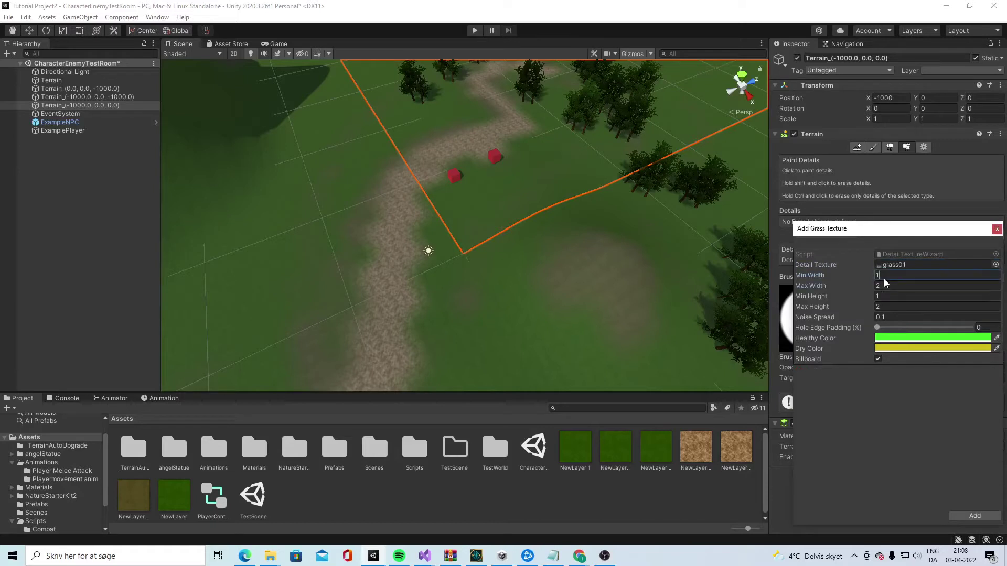
{"action": "type", "text": ".2"}
{"action": "key", "text": "Tab"}
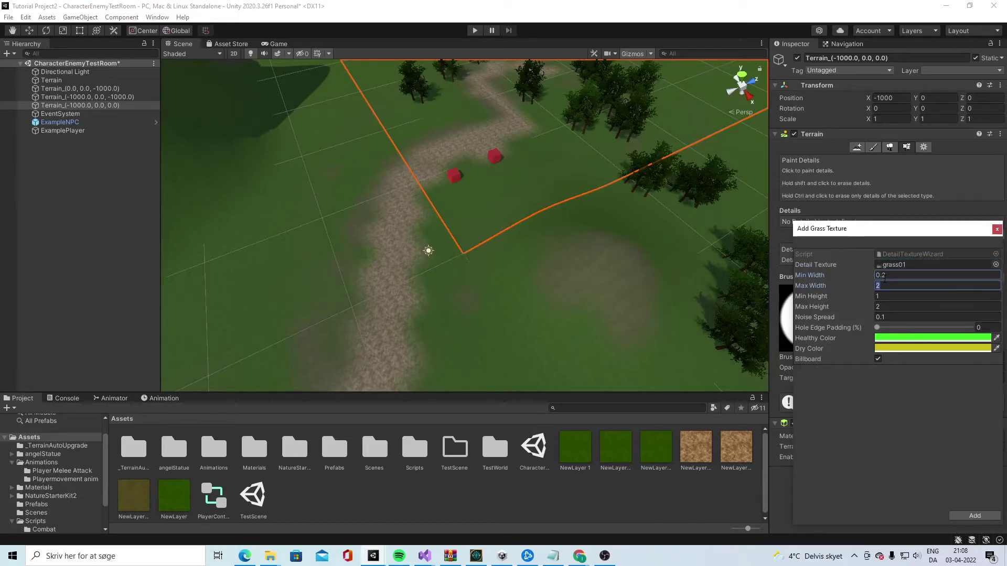
{"action": "type", "text": "1"}
{"action": "left_click", "coordinate": [888, 297]}
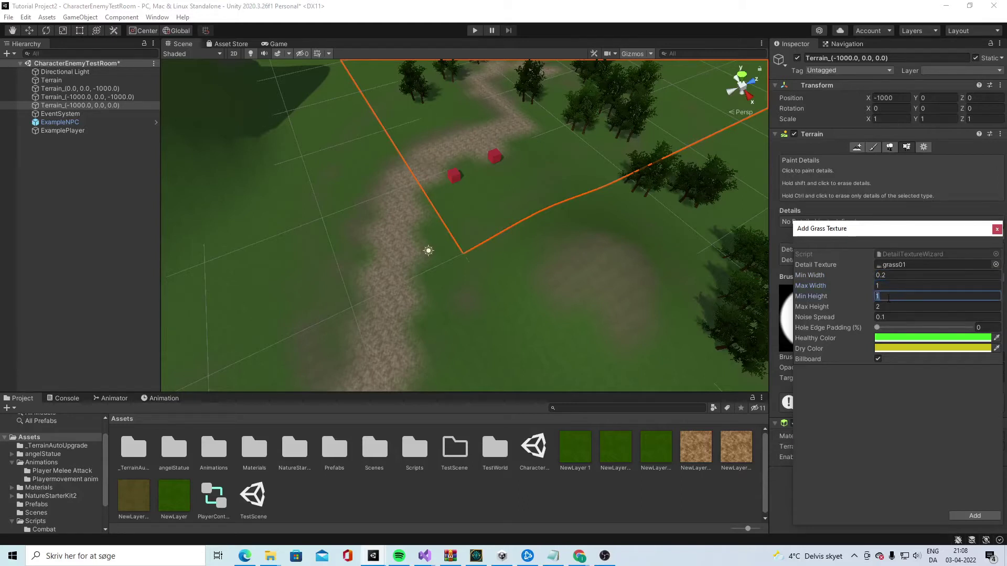
{"action": "key", "text": "Tab"}
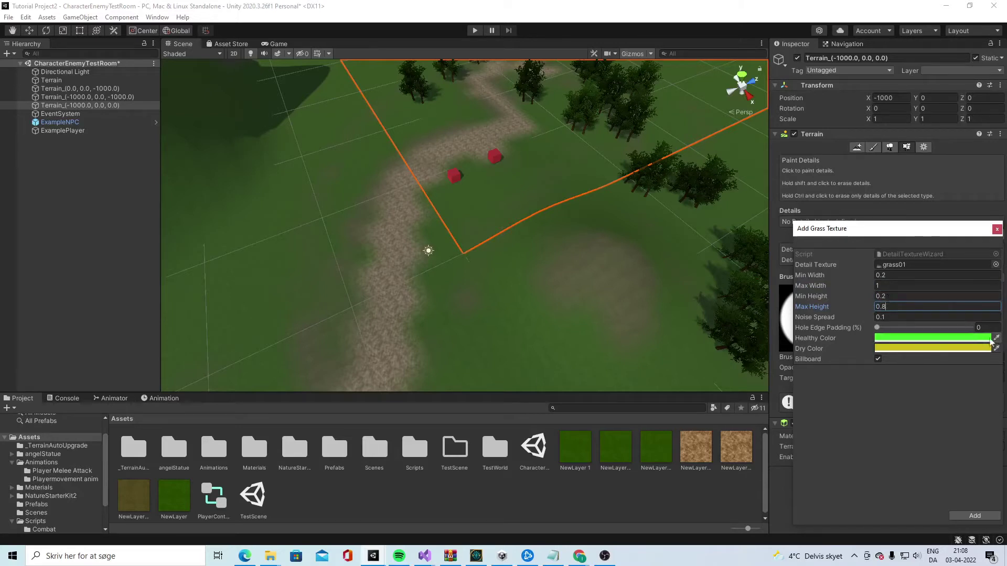
Darken the grass healthy color to 45B536, change the dry color to a muted yellow, and add the grass detail.
{"action": "left_click", "coordinate": [986, 338]}
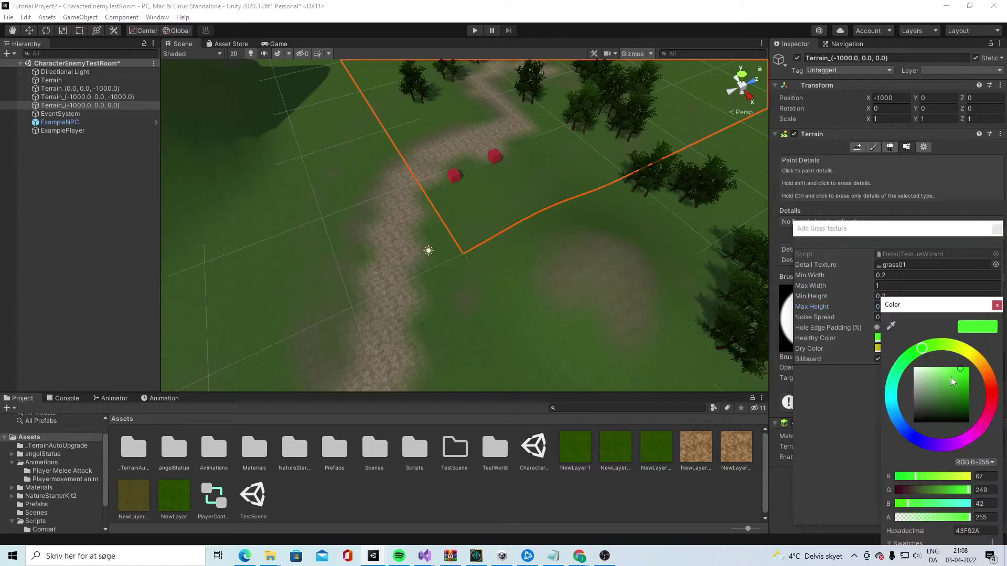
{"action": "left_click_drag", "start_coordinate": [954, 381], "coordinate": [956, 387]}
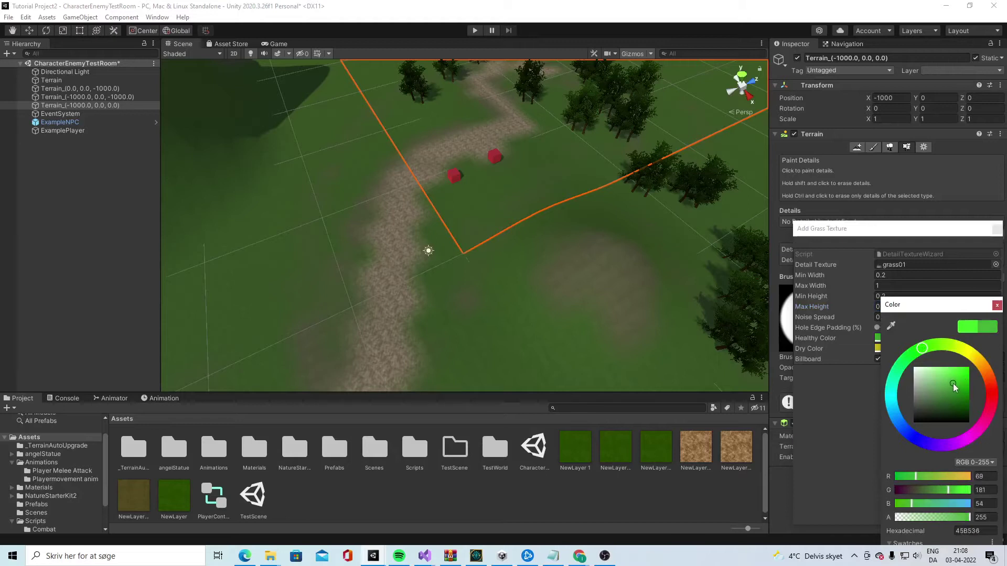
{"action": "left_click", "coordinate": [866, 435]}
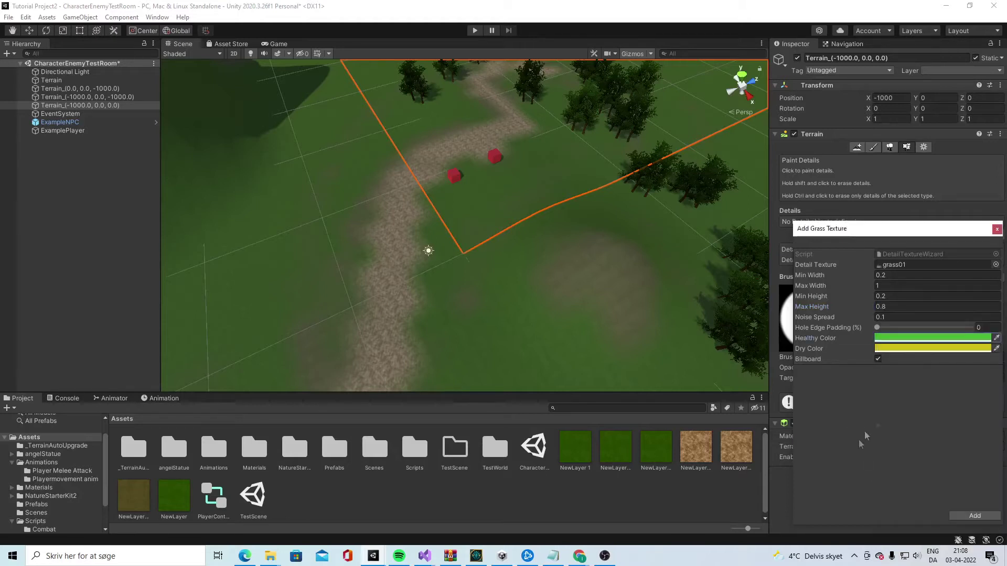
{"action": "left_click", "coordinate": [908, 350]}
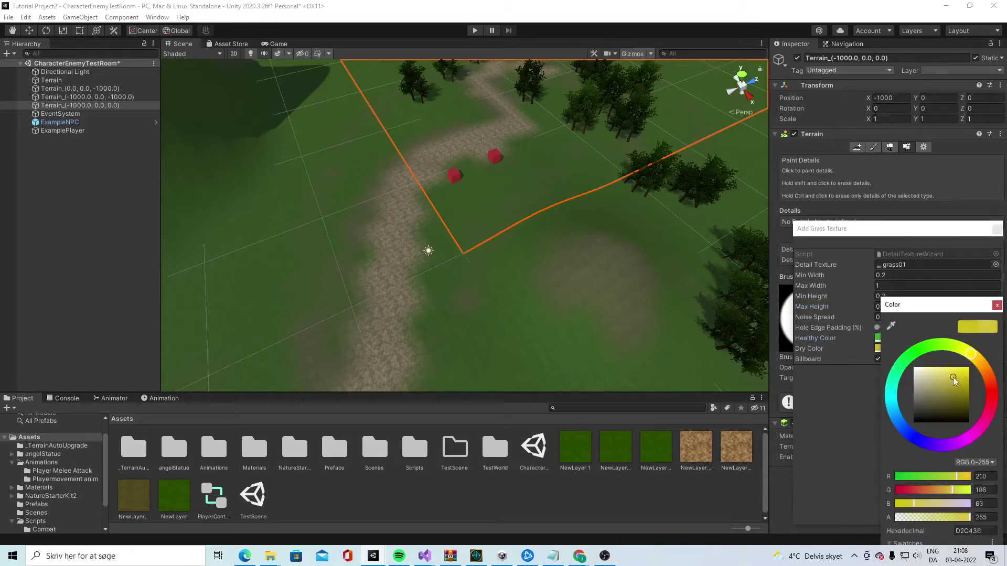
{"action": "left_click_drag", "start_coordinate": [955, 382], "coordinate": [951, 389]}
{"action": "left_click", "coordinate": [858, 394]}
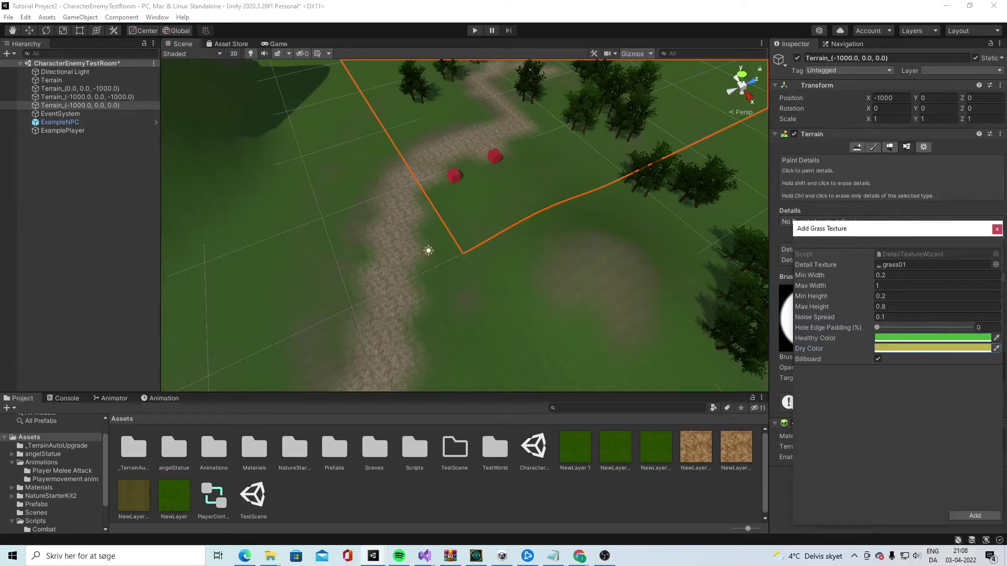
{"action": "left_click", "coordinate": [982, 515]}
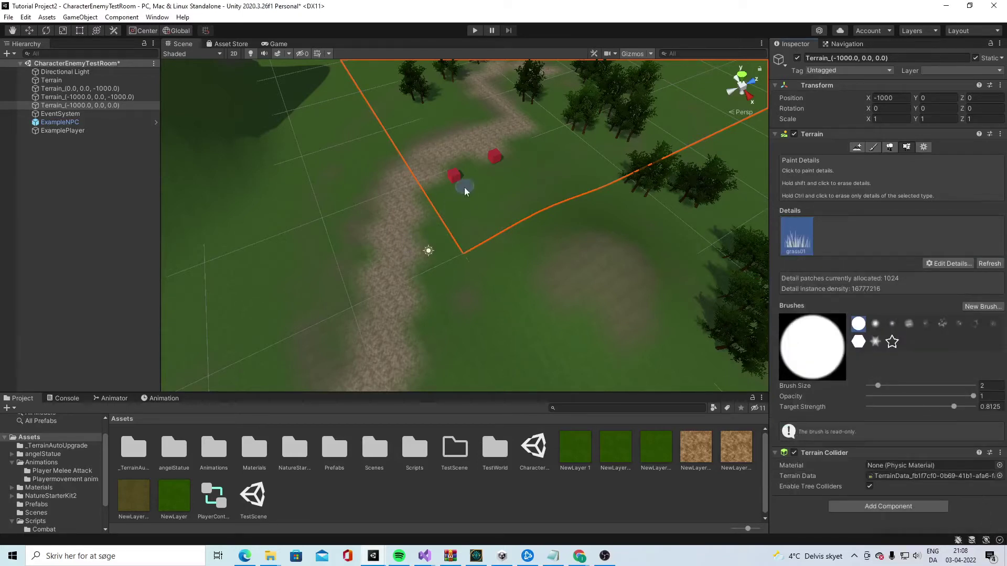
Paint grass01 details around the red cubes and on the ground along both sides of the dirt path.
{"action": "left_click", "coordinate": [441, 200]}
{"action": "left_click", "coordinate": [441, 200]}
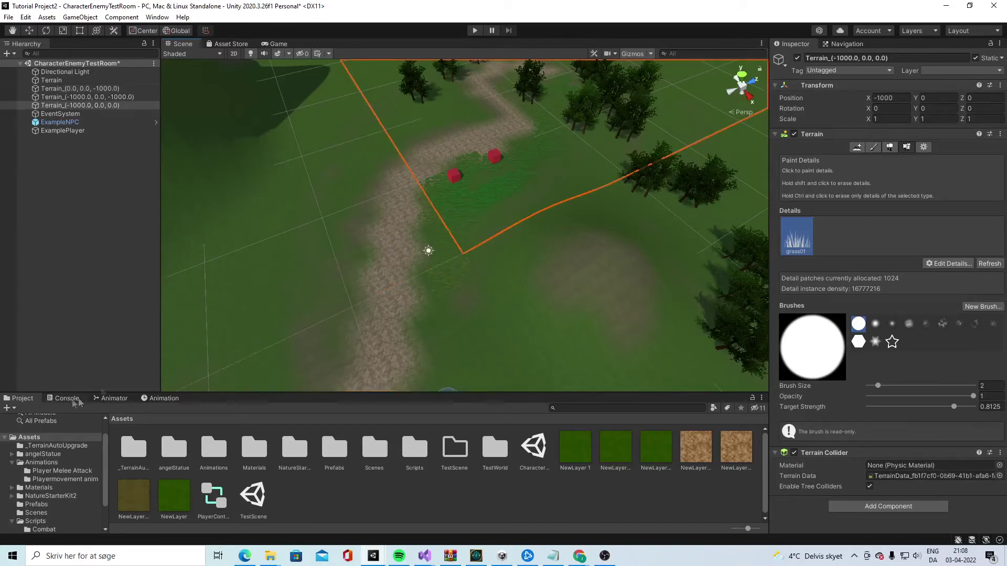
{"action": "left_click", "coordinate": [372, 169]}
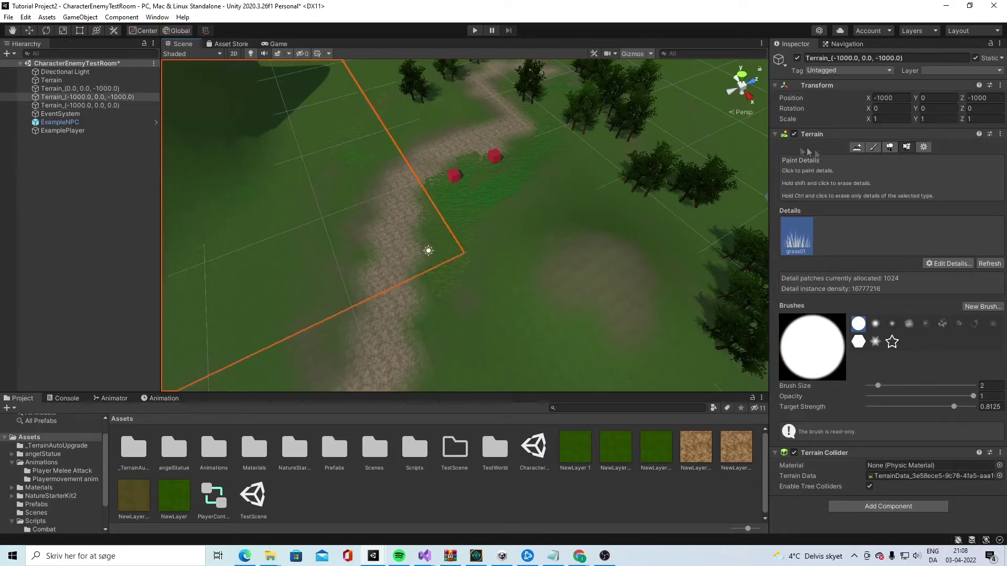
Set the terrain painting mode to Raise or Lower Terrain with the soft round brush.
{"action": "left_click", "coordinate": [857, 148]}
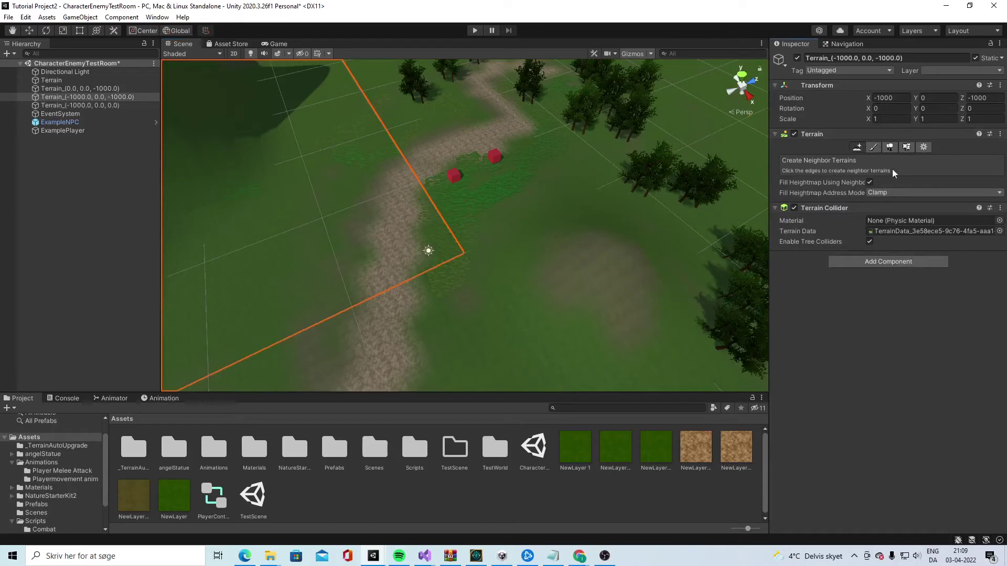
{"action": "left_click", "coordinate": [874, 147]}
{"action": "left_click", "coordinate": [837, 160]}
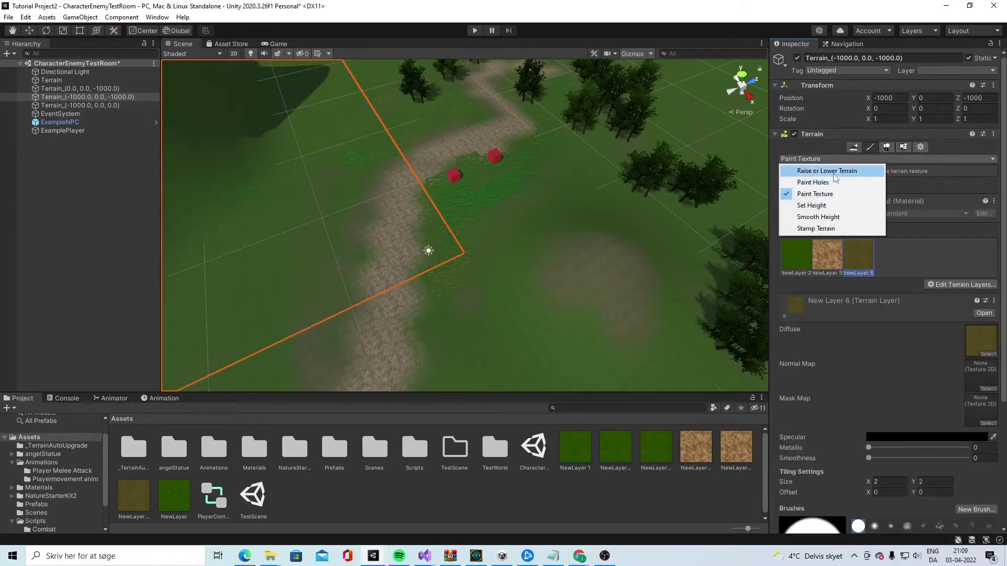
{"action": "left_click", "coordinate": [828, 172]}
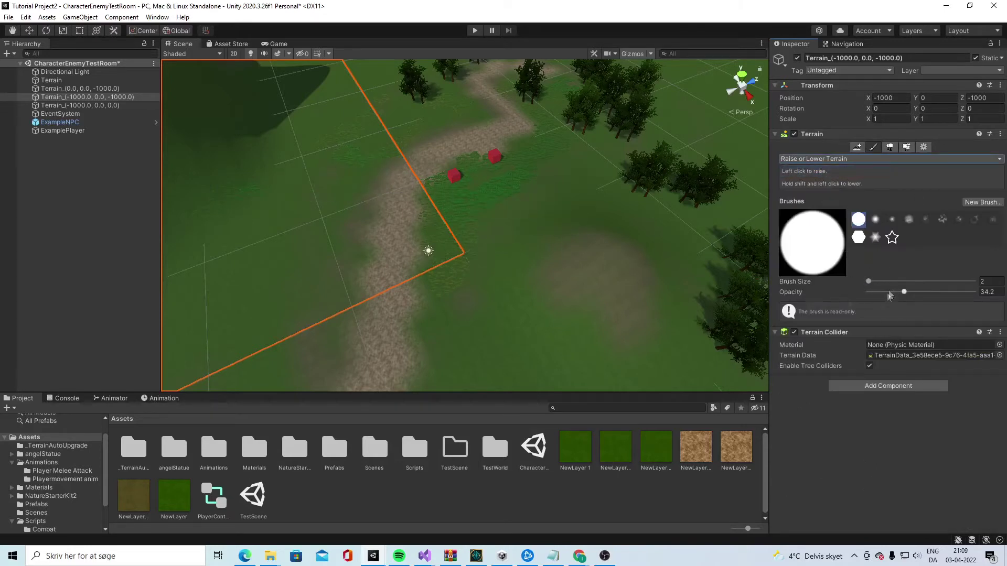
{"action": "left_click", "coordinate": [876, 219]}
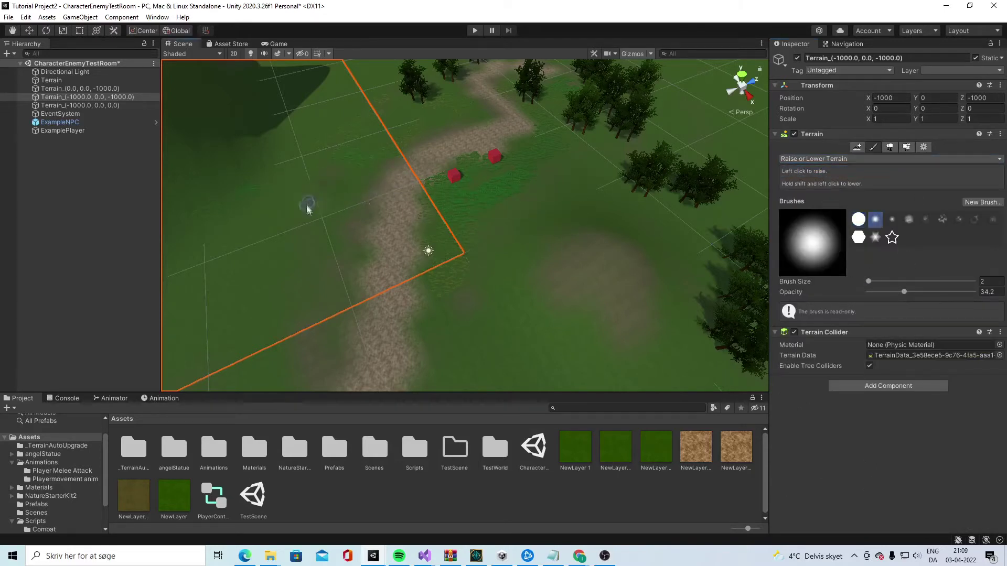
Try raising the ground between the mountain and the dirt path, and undo the stroke.
{"action": "mouse_move", "coordinate": [308, 209]}
{"action": "left_mouse_down"}
{"action": "mouse_move", "coordinate": [313, 179]}
{"action": "mouse_move", "coordinate": [289, 220]}
{"action": "mouse_move", "coordinate": [339, 206]}
{"action": "left_mouse_up"}
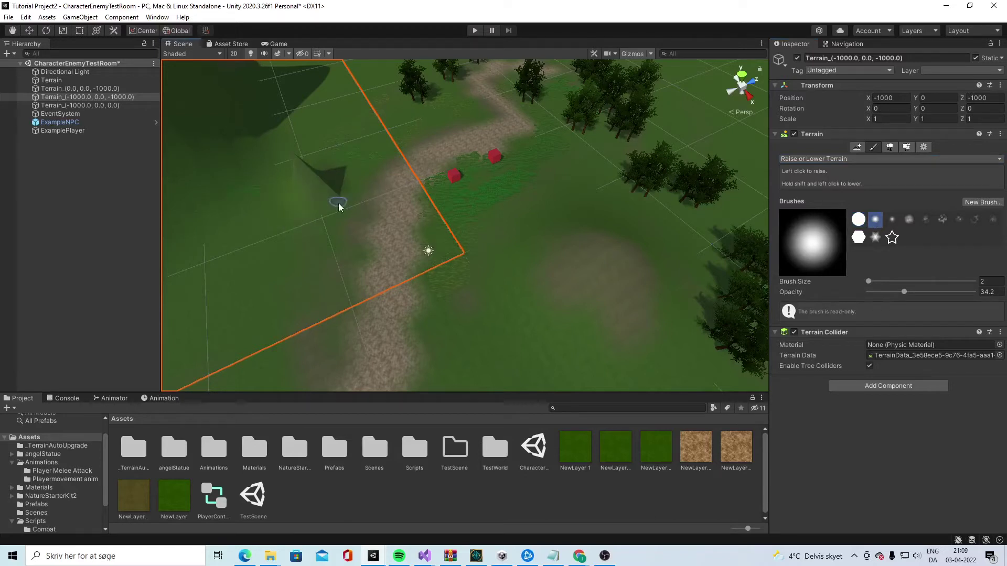
{"action": "key", "text": "ctrl+z"}
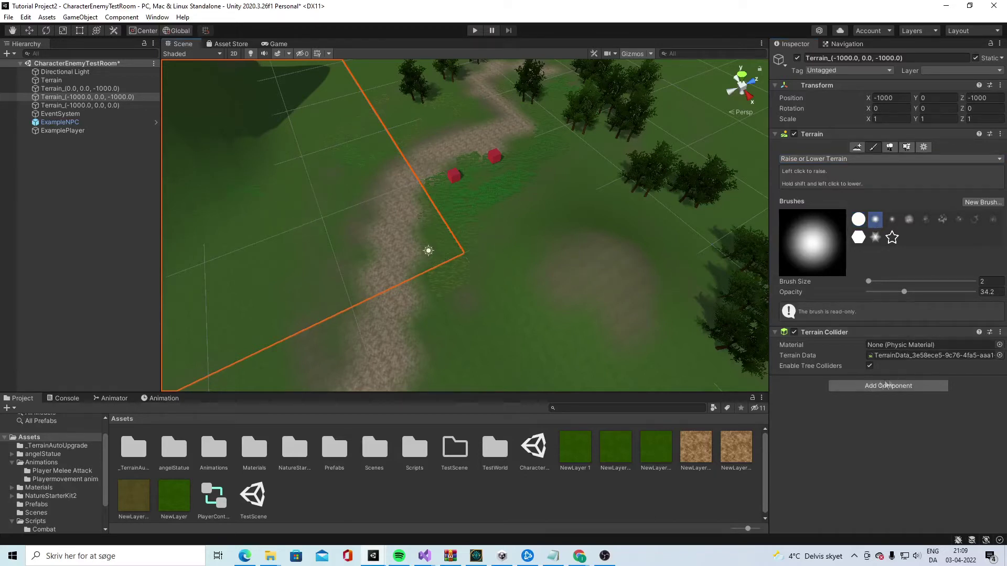
Set the brush size to 12 and opacity to 2.5, and gently raise the ground beside the dirt path.
{"action": "left_click", "coordinate": [443, 159]}
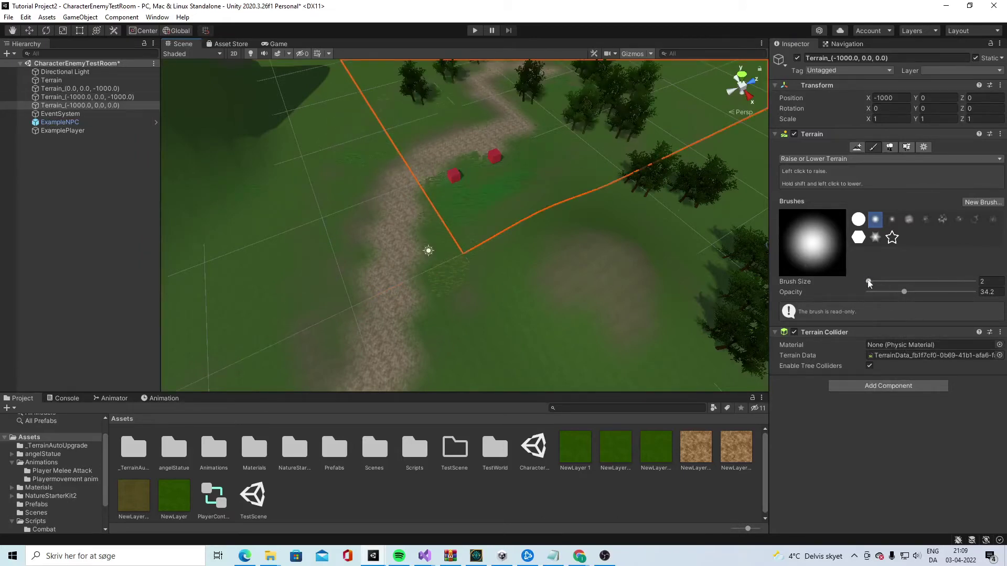
{"action": "left_click_drag", "start_coordinate": [869, 284], "coordinate": [908, 282]}
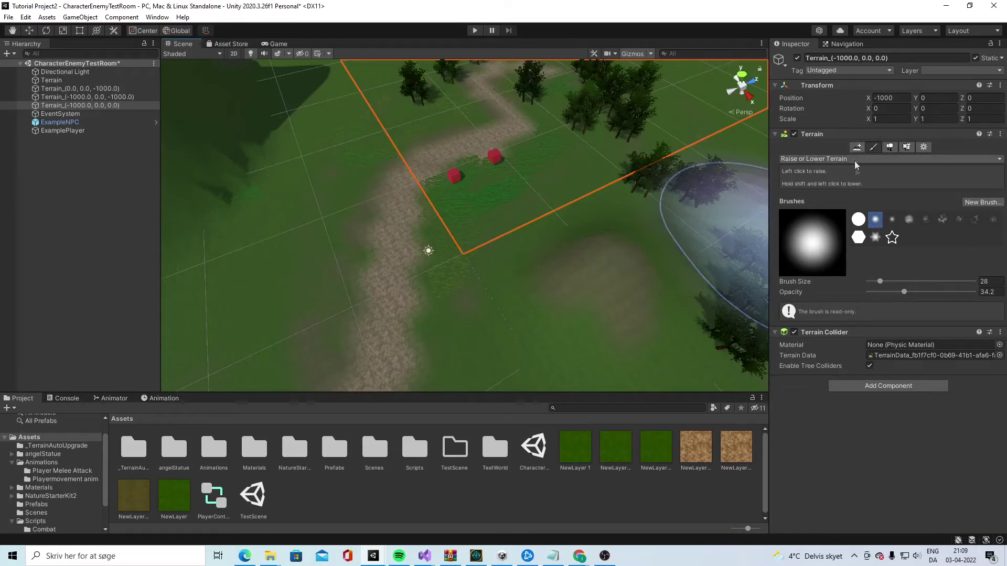
{"action": "mouse_move", "coordinate": [880, 282]}
{"action": "left_mouse_down"}
{"action": "mouse_move", "coordinate": [902, 293]}
{"action": "mouse_move", "coordinate": [871, 292]}
{"action": "left_mouse_up"}
{"action": "left_click", "coordinate": [322, 210]}
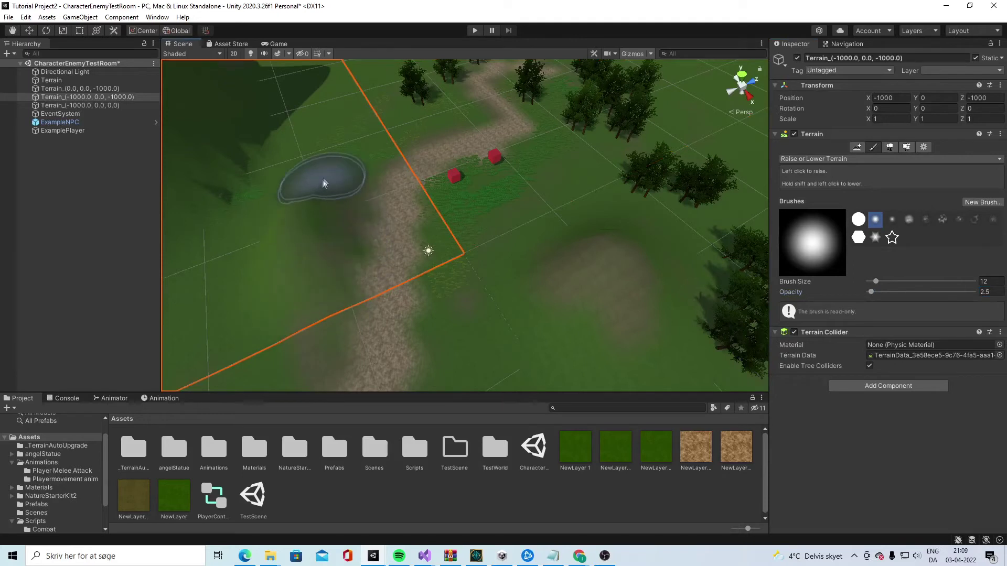
{"action": "left_click_drag", "start_coordinate": [387, 128], "coordinate": [398, 124]}
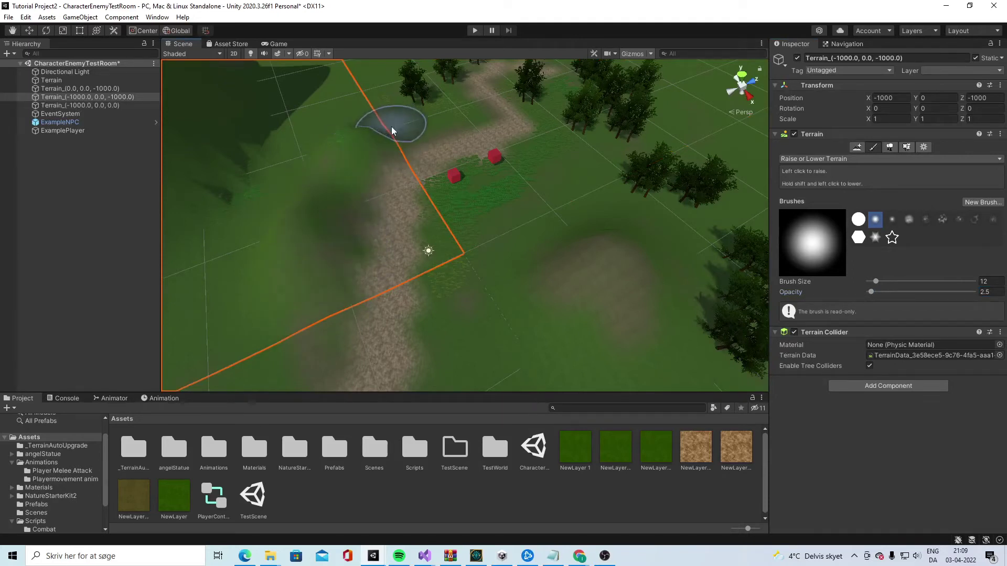
{"action": "left_click", "coordinate": [548, 155]}
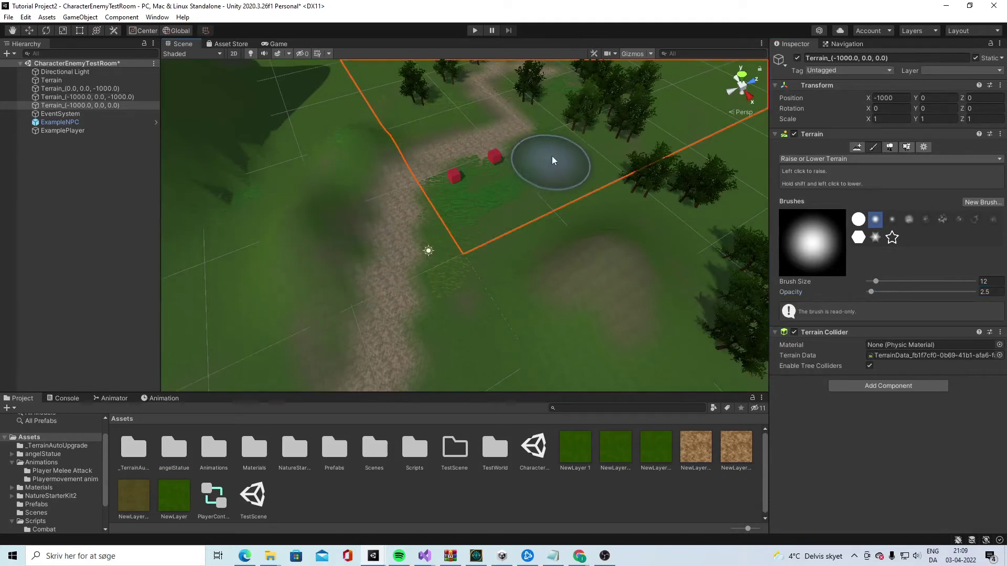
Smooth the terrain height around the red cubes, dirt path and trees using Smooth Height at 12.5 opacity.
{"action": "left_click", "coordinate": [838, 159]}
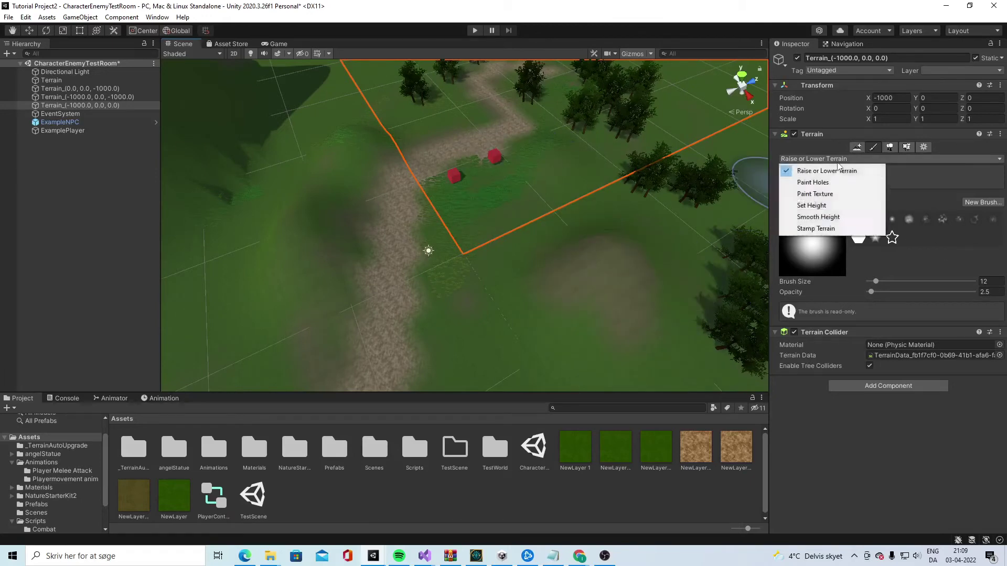
{"action": "left_click", "coordinate": [818, 217]}
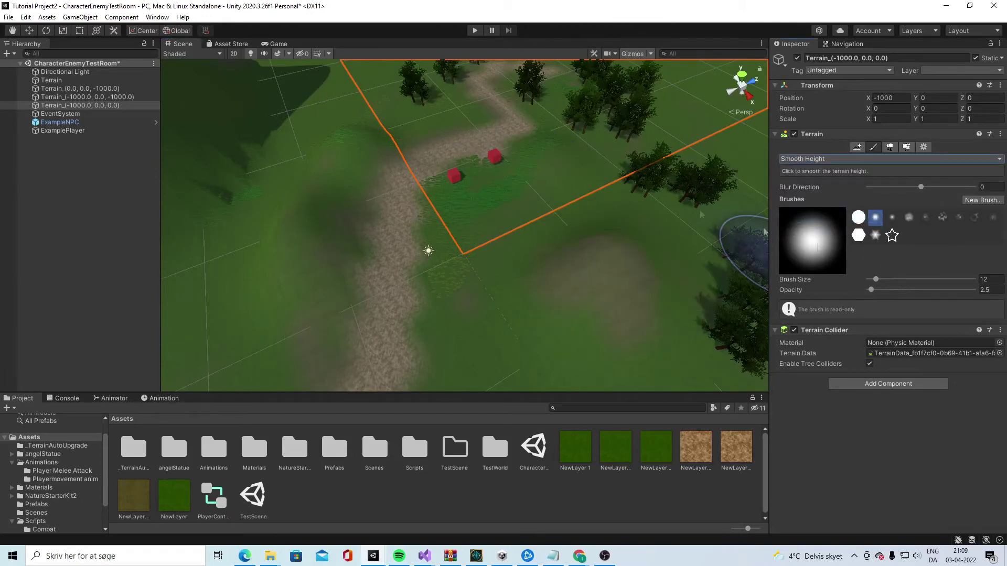
{"action": "left_click_drag", "start_coordinate": [871, 289], "coordinate": [882, 289]}
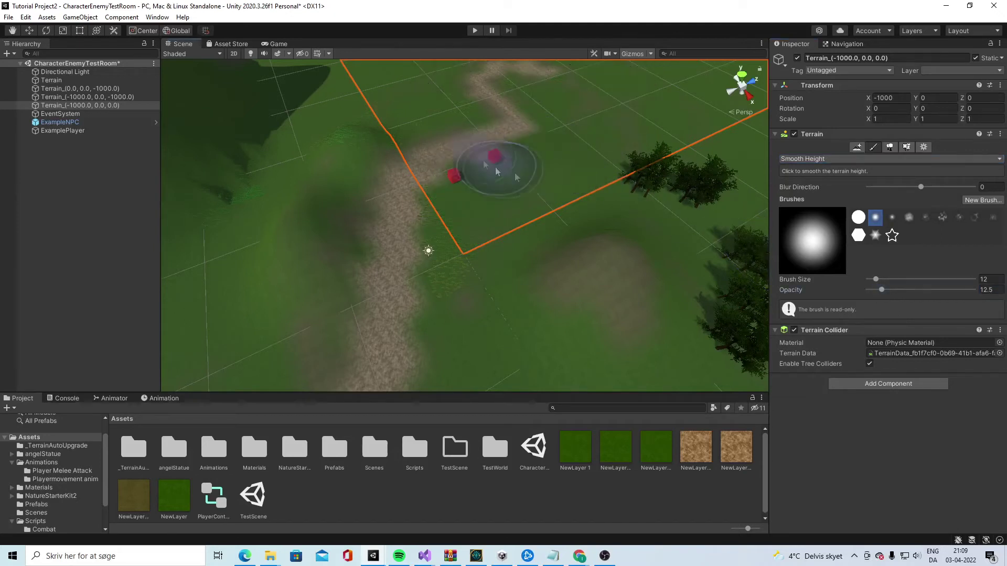
{"action": "left_click", "coordinate": [346, 160]}
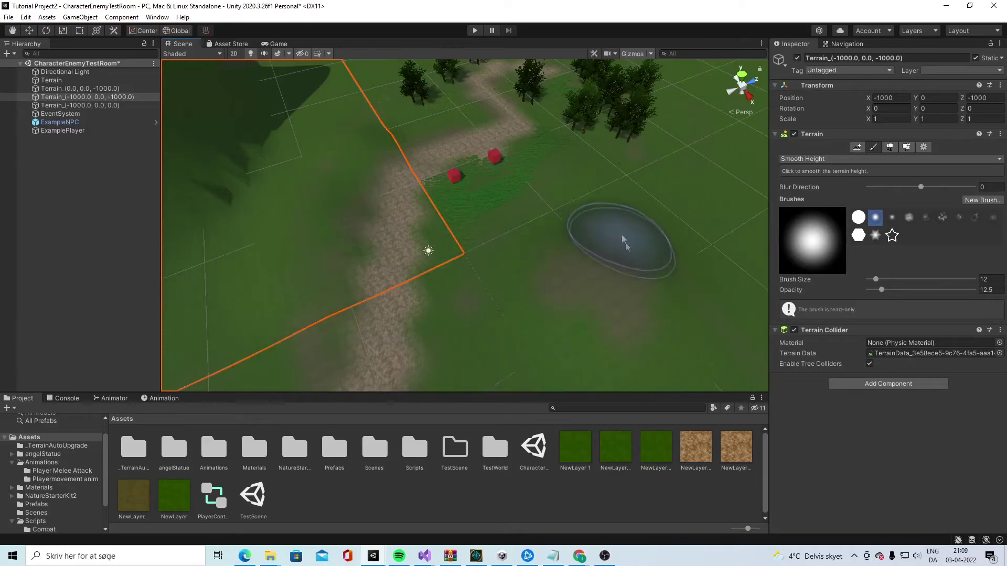
{"action": "left_click", "coordinate": [668, 310]}
{"action": "mouse_move", "coordinate": [668, 310]}
{"action": "left_mouse_down", "text": "alt"}
{"action": "mouse_move", "coordinate": [691, 219]}
{"action": "mouse_move", "coordinate": [682, 252]}
{"action": "mouse_move", "coordinate": [640, 230]}
{"action": "mouse_move", "coordinate": [612, 240]}
{"action": "mouse_move", "coordinate": [663, 251]}
{"action": "mouse_move", "coordinate": [344, 251]}
{"action": "mouse_move", "coordinate": [757, 200]}
{"action": "left_mouse_up", "text": "alt"}
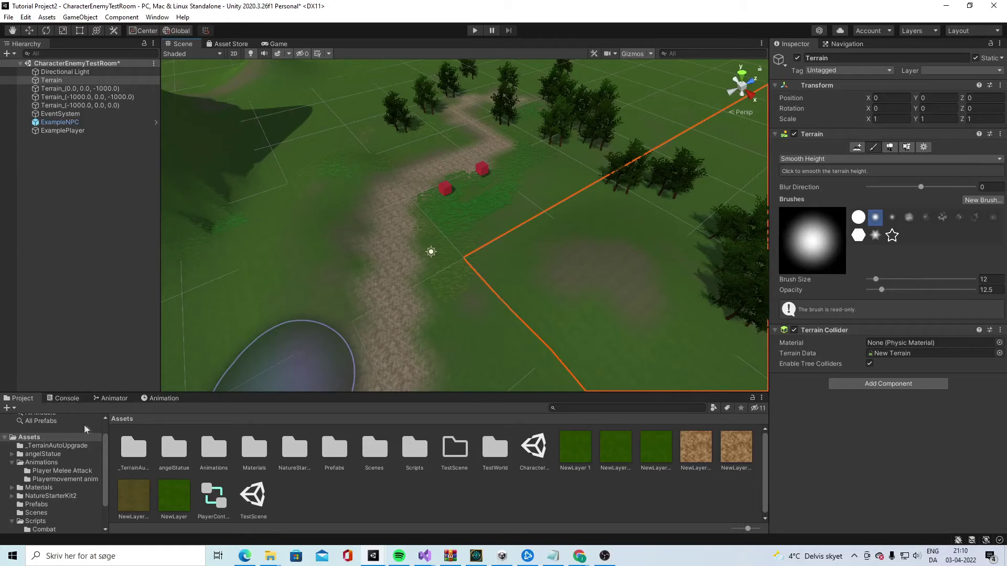
Create a new folder named GroundMaterial in the project's Assets folder.
{"action": "left_click", "coordinate": [575, 448]}
{"action": "right_click", "coordinate": [412, 495]}
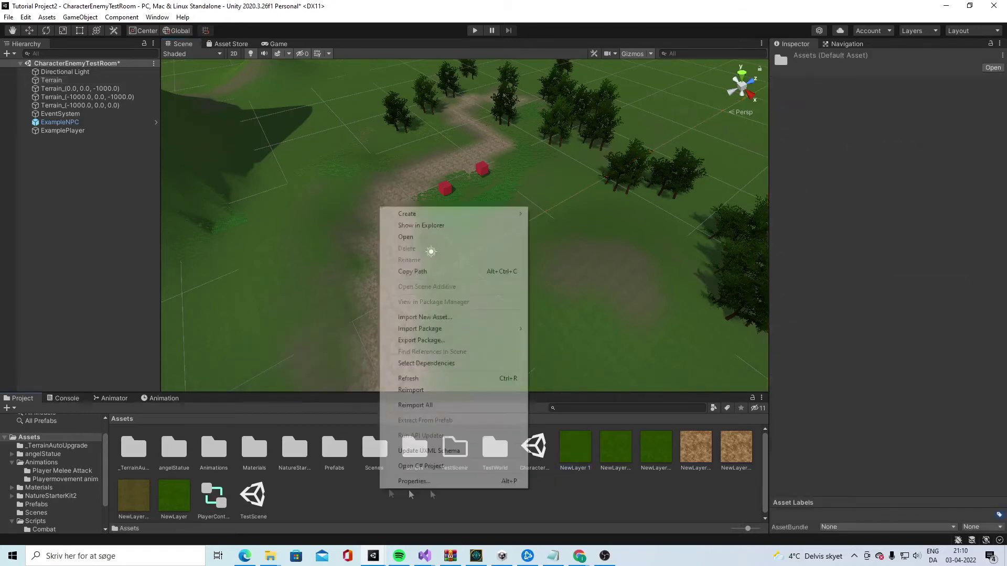
{"action": "mouse_move", "coordinate": [420, 214]}
{"action": "left_click", "coordinate": [589, 141]}
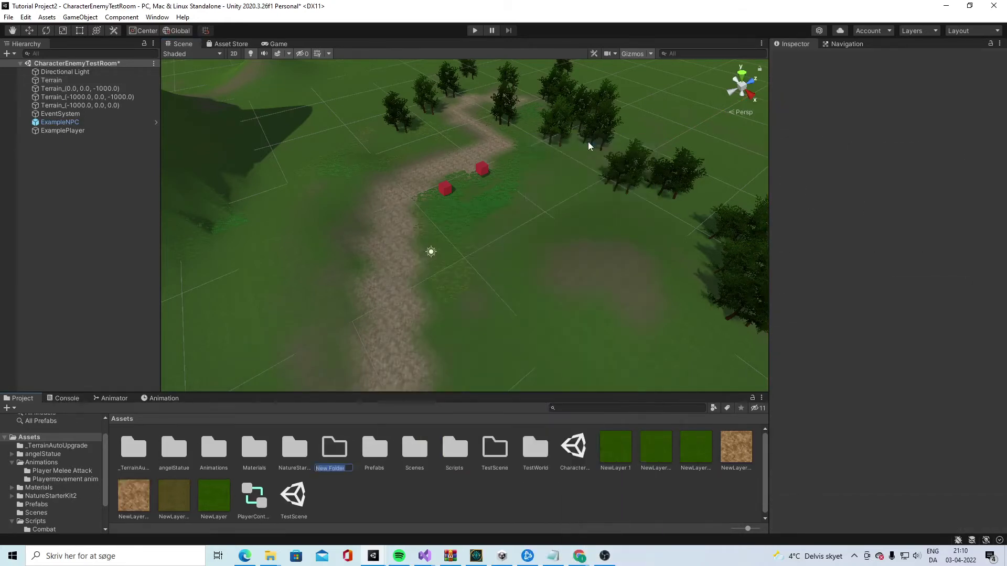
{"action": "type", "text": "G"}
{"action": "type", "text": "roundMaterial"}
{"action": "key", "text": "Return"}
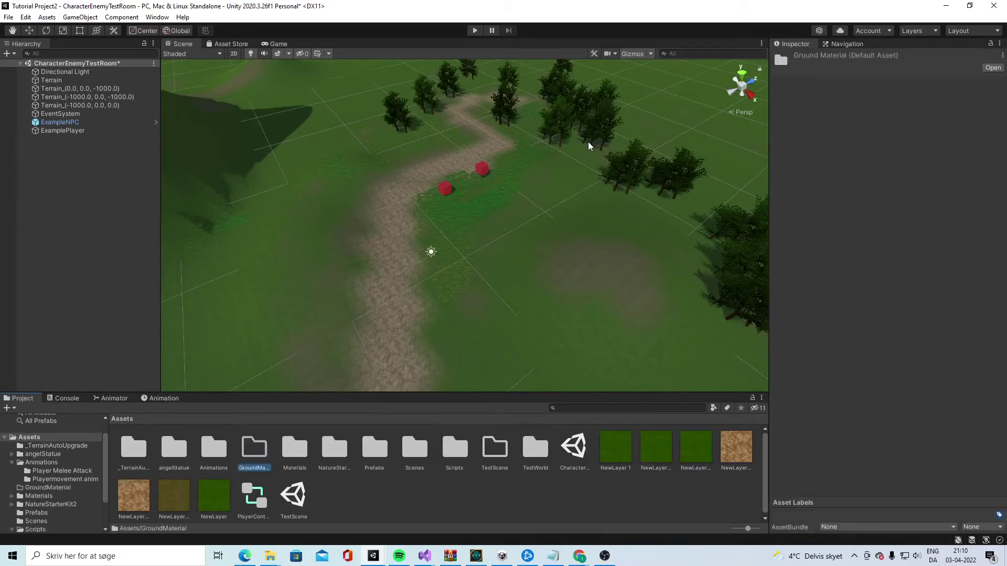
Move all seven NewLayer terrain layers into the GroundMaterial folder, and place that folder inside Materials.
{"action": "left_click", "coordinate": [604, 461]}
{"action": "left_click", "coordinate": [209, 505], "text": "shift"}
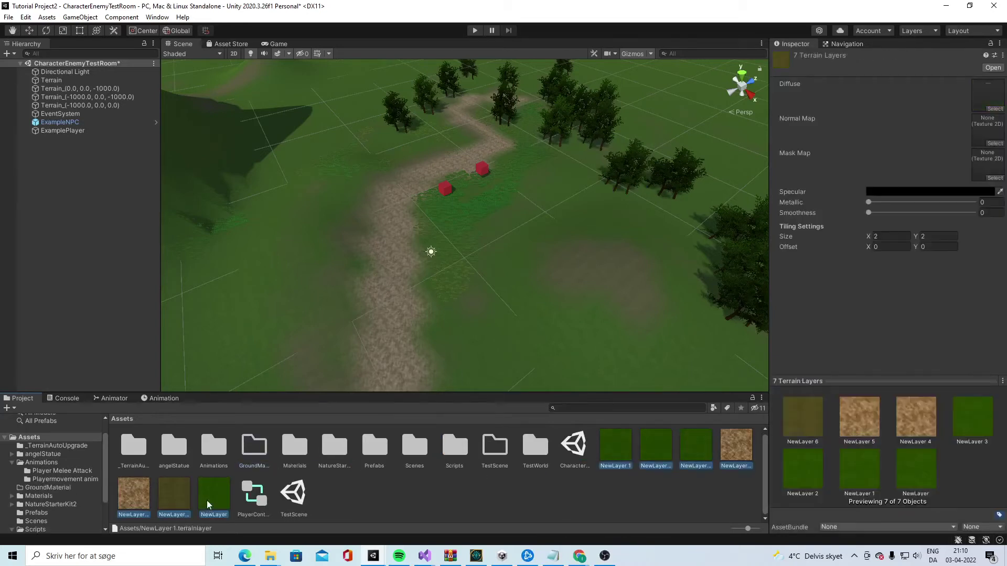
{"action": "left_click_drag", "start_coordinate": [248, 469], "coordinate": [294, 452]}
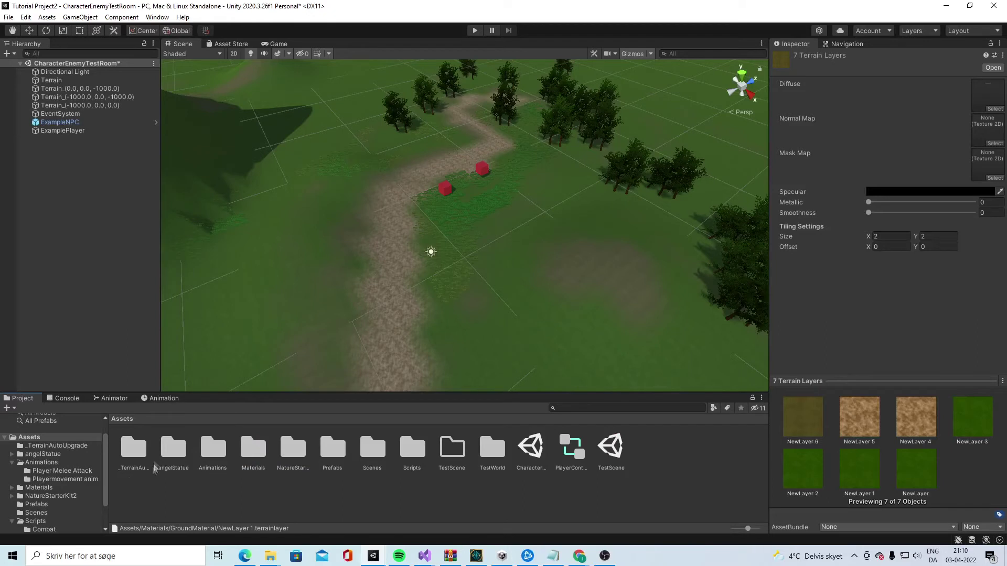
Place the angelStatue prefab from angelStatue/Prefabs in the scene beside the dirt path, near the red cubes.
{"action": "double_click", "coordinate": [182, 450]}
{"action": "double_click", "coordinate": [215, 448]}
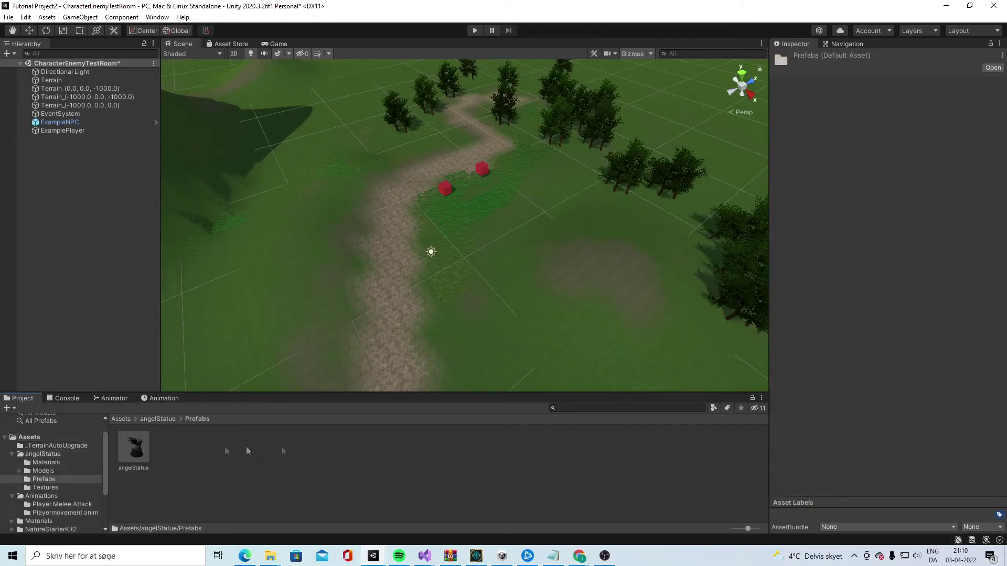
{"action": "left_click_drag", "start_coordinate": [143, 454], "coordinate": [455, 120]}
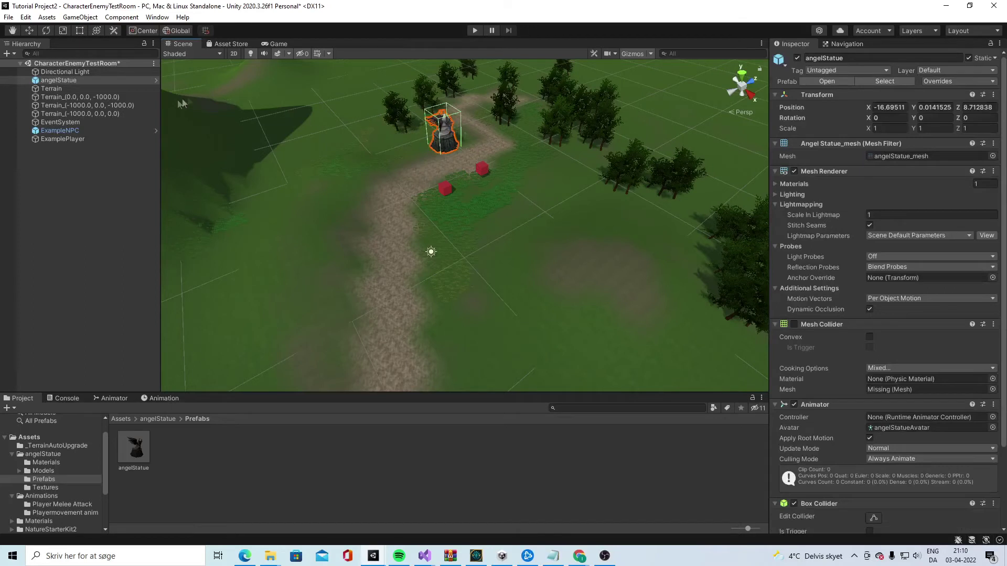
Create an empty game object at the root of the scene hierarchy and name it Terrain.
{"action": "left_click", "coordinate": [64, 191]}
{"action": "right_click", "coordinate": [68, 189]}
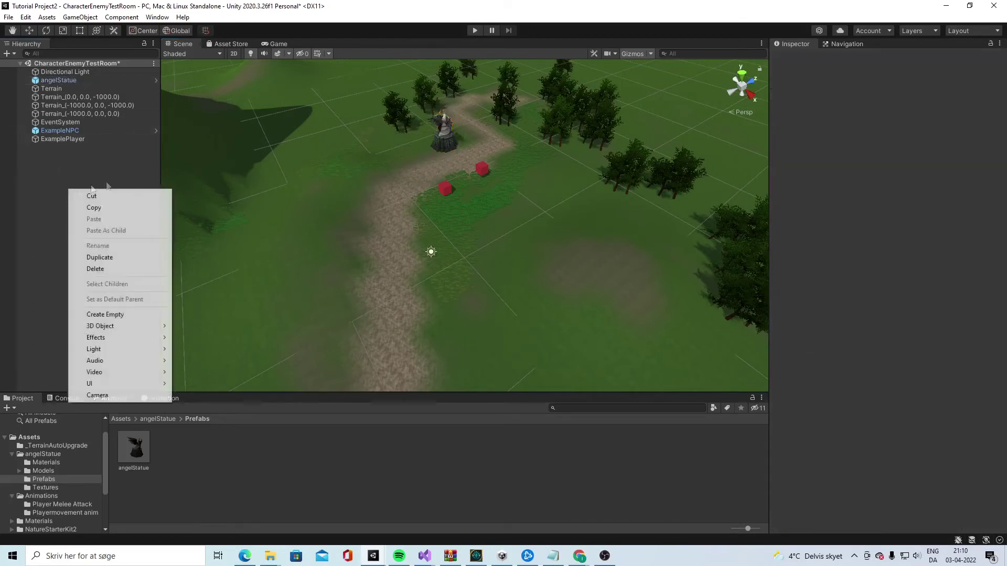
{"action": "left_click", "coordinate": [128, 315]}
{"action": "type", "text": "Terra"}
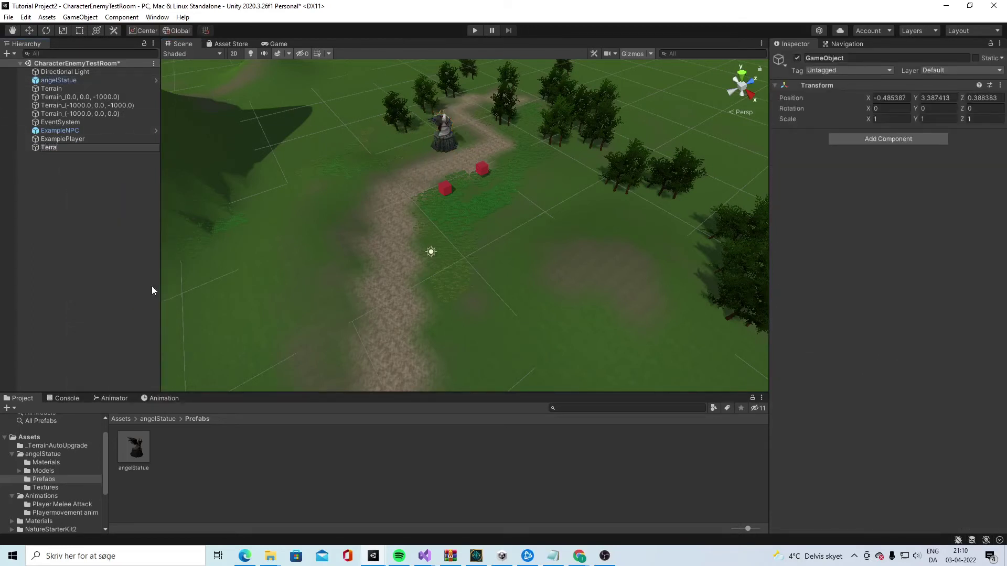
{"action": "key", "text": "BackSpace"}
{"action": "type", "text": "om"}
{"action": "key", "text": "Return"}
{"action": "key", "text": "ctrl+z"}
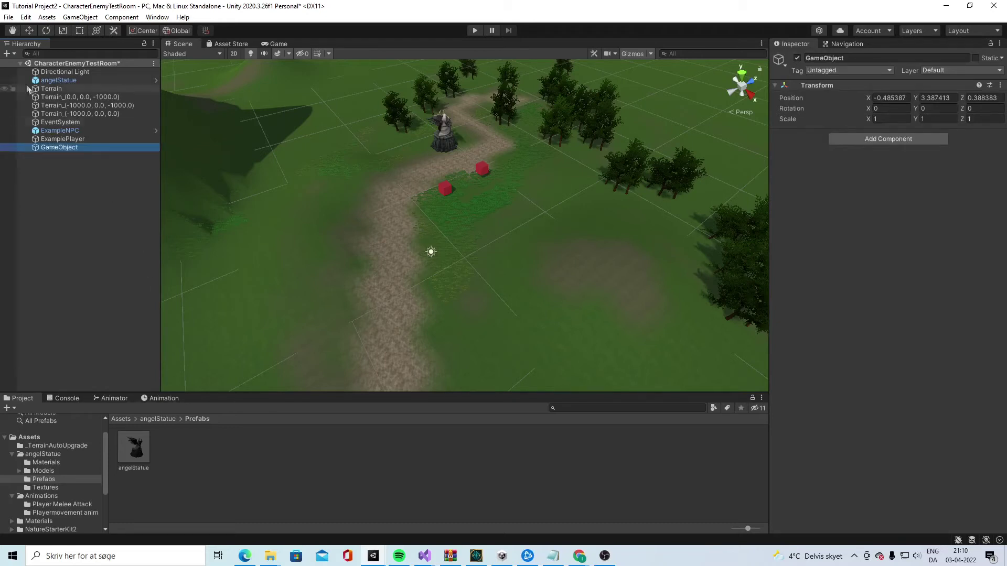
{"action": "right_click", "coordinate": [64, 148]}
{"action": "left_click", "coordinate": [109, 204]}
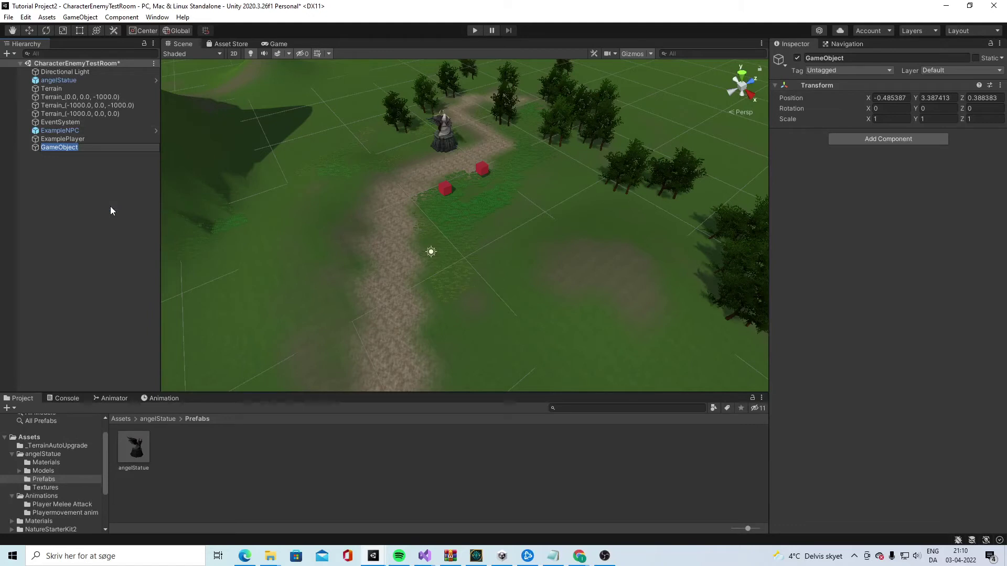
{"action": "type", "text": "Terrain"}
{"action": "key", "text": "Return"}
Parent the four terrain tiles to the new empty Terrain object.
{"action": "left_click", "coordinate": [62, 89]}
{"action": "left_click", "coordinate": [71, 111], "text": "shift"}
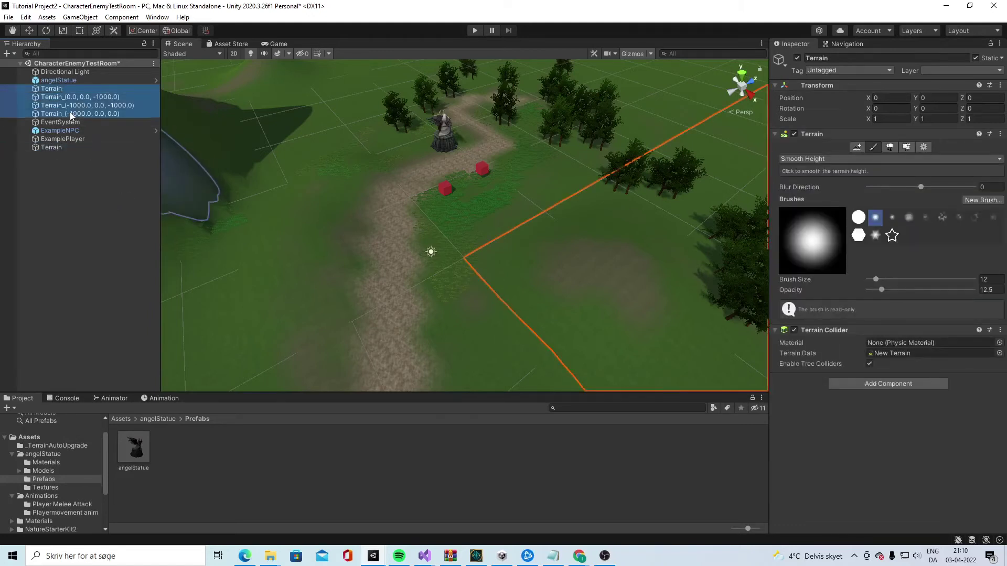
{"action": "left_click_drag", "start_coordinate": [58, 160], "coordinate": [53, 147]}
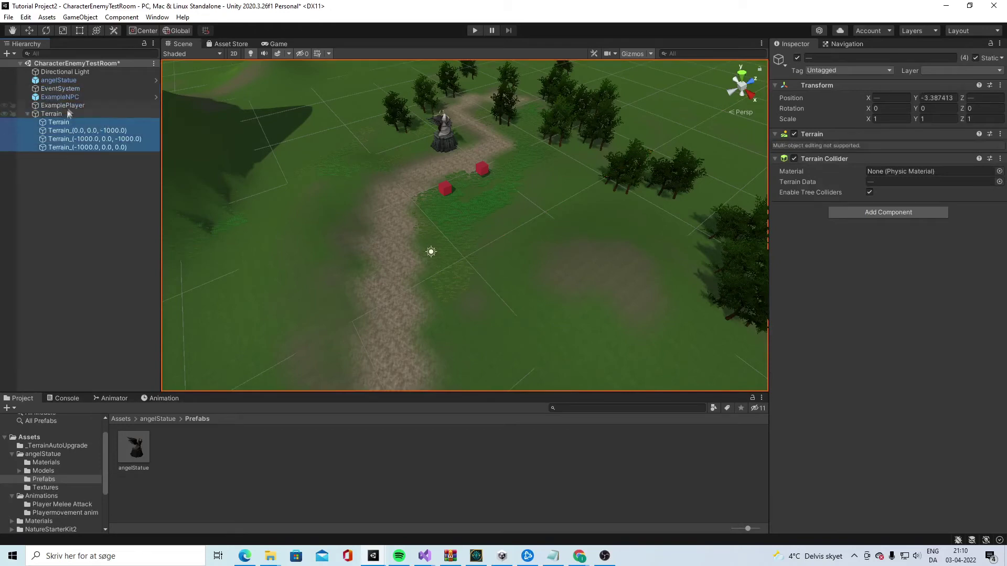
Try resetting the parent Terrain object's transform with the tiles attached, and undo each reset.
{"action": "left_click", "coordinate": [68, 114]}
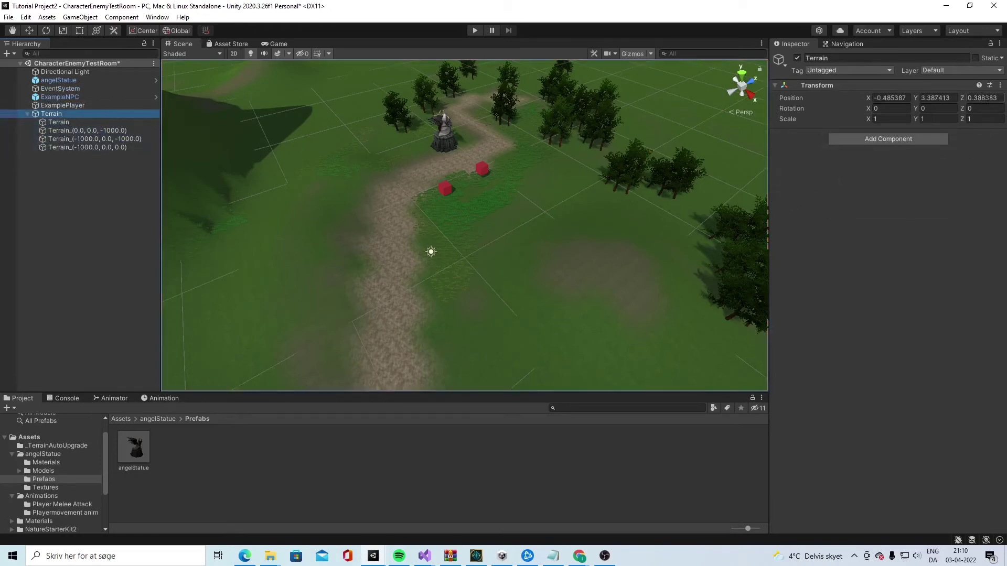
{"action": "left_click", "coordinate": [1000, 85]}
{"action": "left_click", "coordinate": [912, 96]}
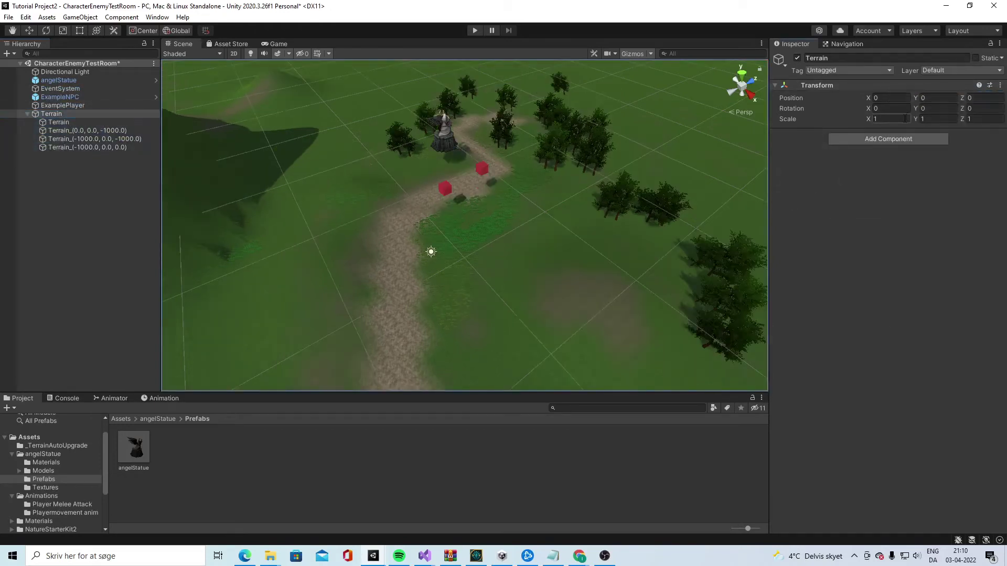
{"action": "right_click_drag", "start_coordinate": [678, 198], "coordinate": [753, 90]}
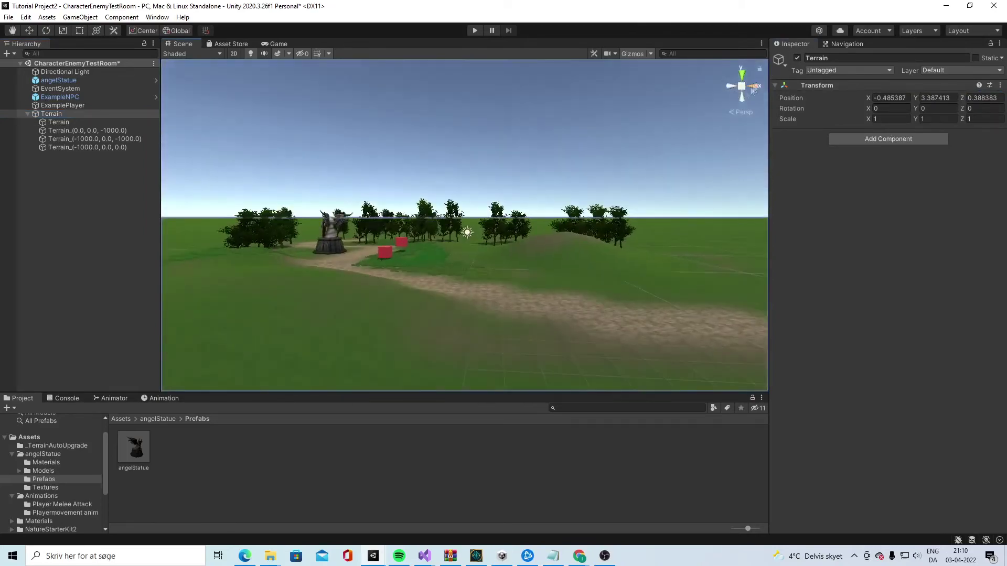
{"action": "left_click", "coordinate": [1000, 85]}
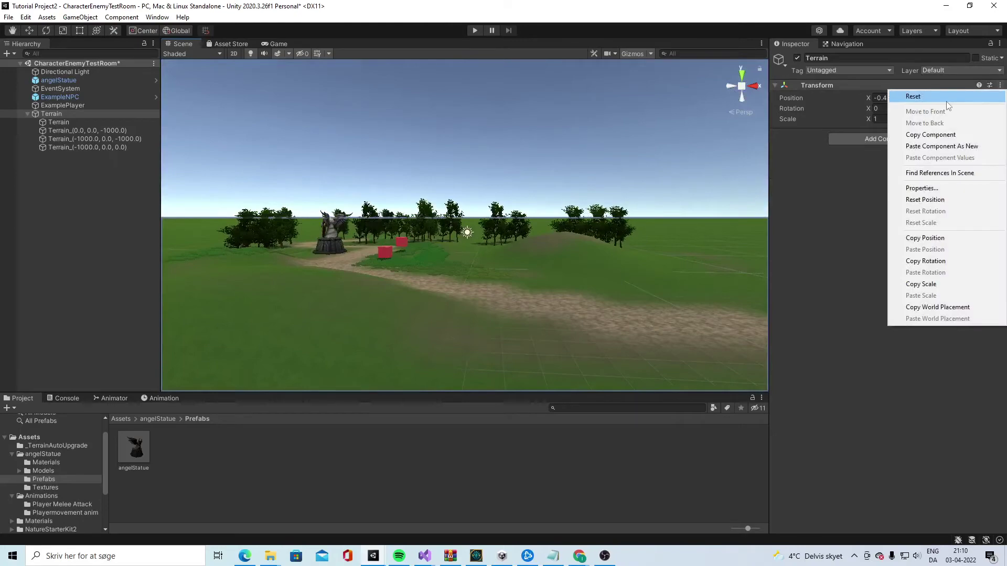
{"action": "left_click", "coordinate": [912, 95]}
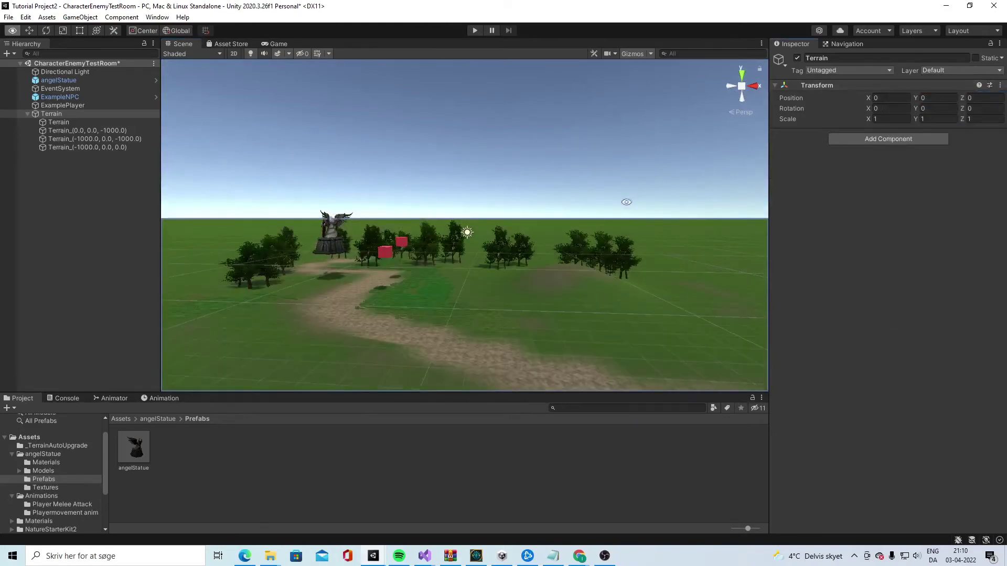
{"action": "right_click_drag", "start_coordinate": [626, 202], "coordinate": [505, 235]}
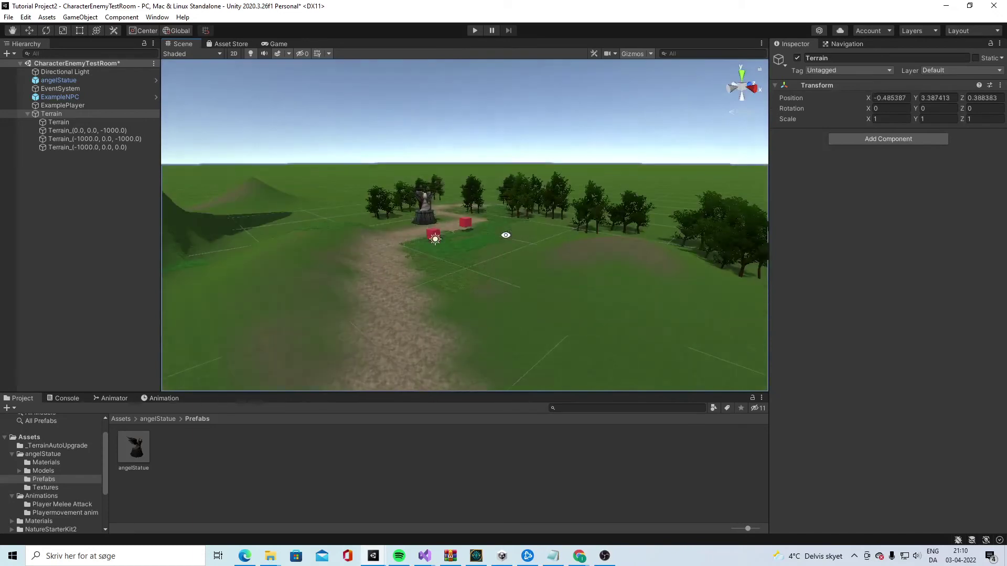
Move the four terrain tiles out of the parent Terrain object, back to the root of the scene hierarchy.
{"action": "left_click", "coordinate": [79, 122]}
{"action": "left_click", "coordinate": [89, 147], "text": "shift"}
{"action": "left_click_drag", "start_coordinate": [129, 139], "coordinate": [118, 167]}
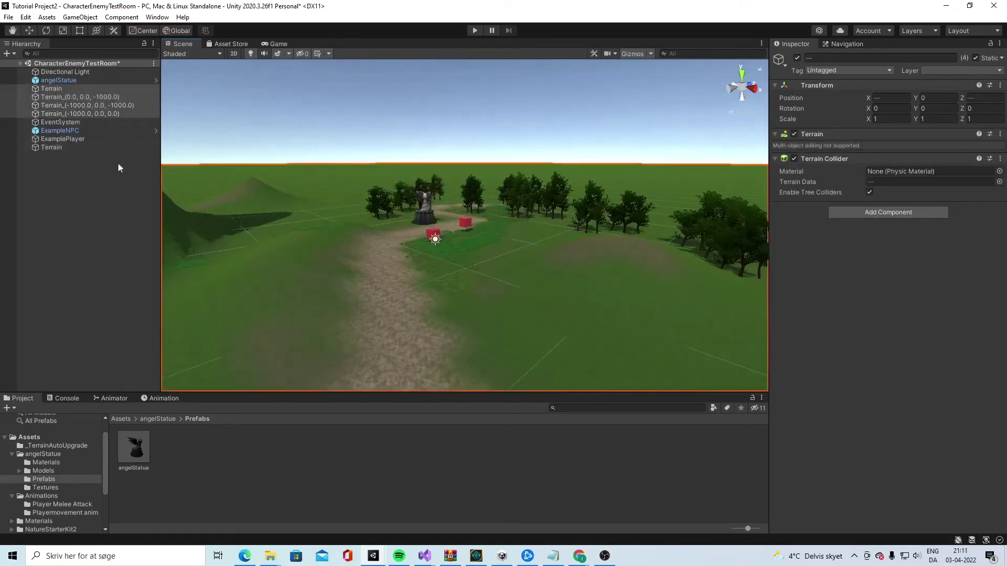
{"action": "left_click", "coordinate": [78, 182]}
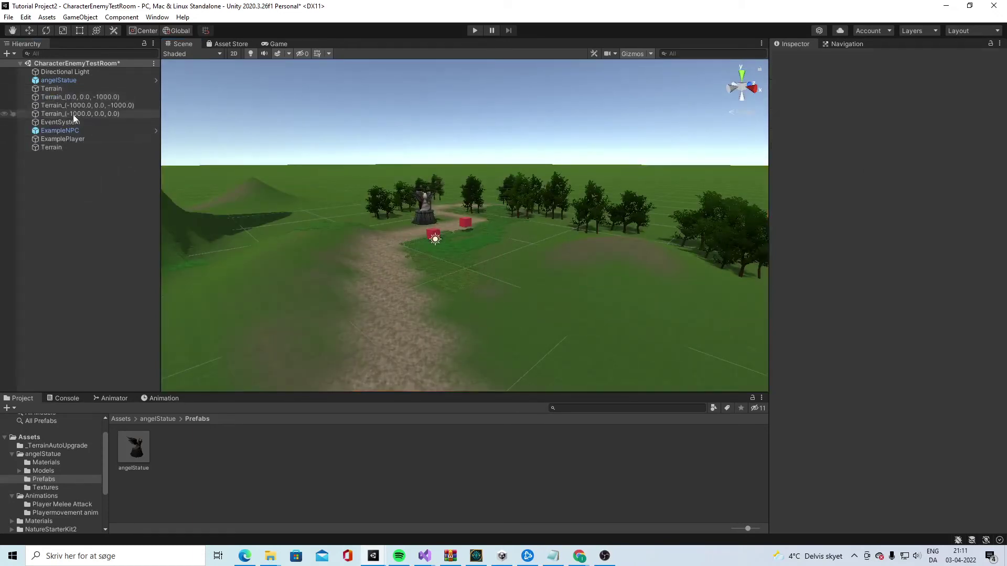
Reset the transform of the empty Terrain object while it has no children.
{"action": "left_click", "coordinate": [81, 97]}
{"action": "left_click", "coordinate": [87, 89]}
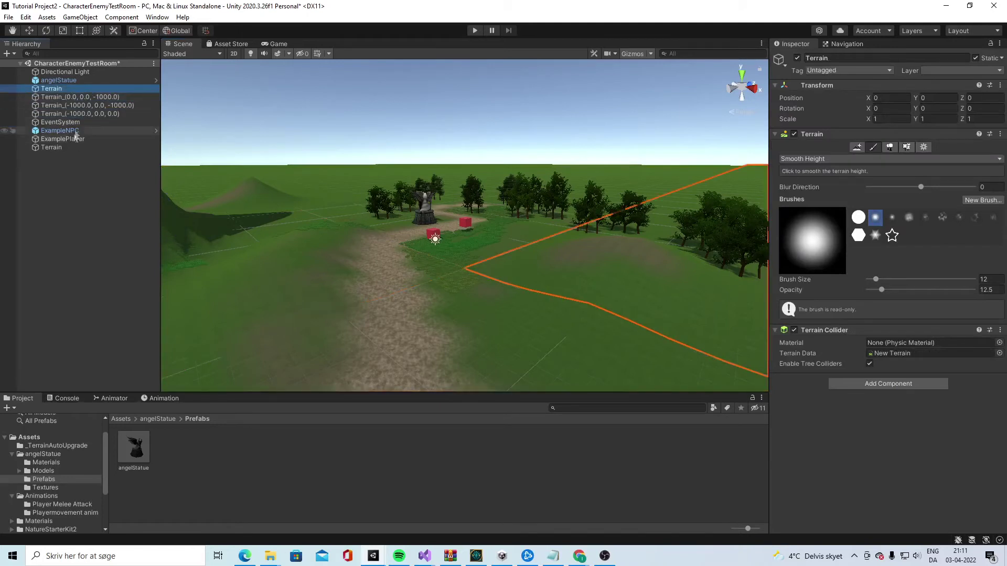
{"action": "left_click", "coordinate": [87, 148]}
{"action": "left_click", "coordinate": [1000, 85]}
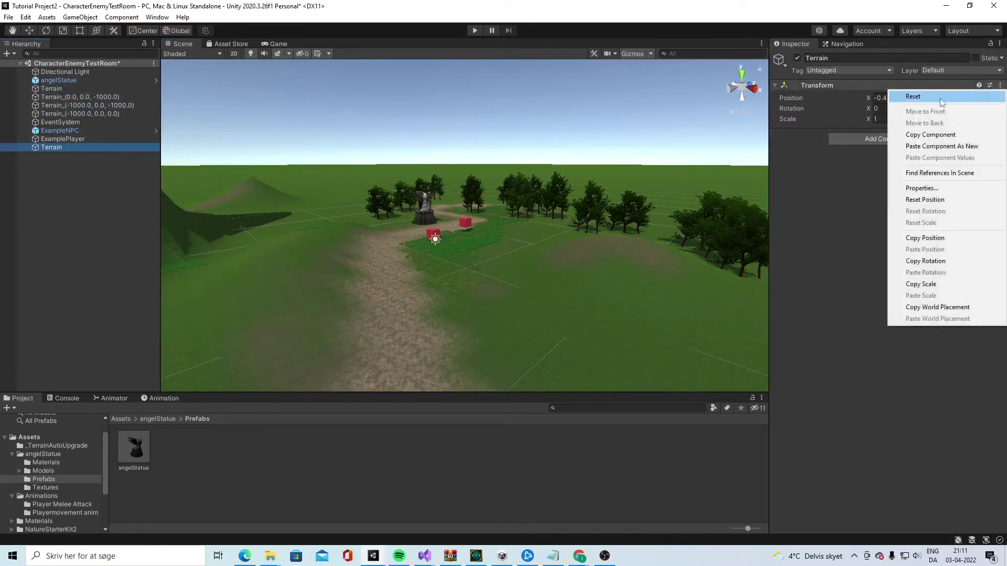
{"action": "left_click", "coordinate": [923, 97]}
Group the four terrain tiles under the zeroed empty Terrain object and check their placement.
{"action": "left_click", "coordinate": [87, 88]}
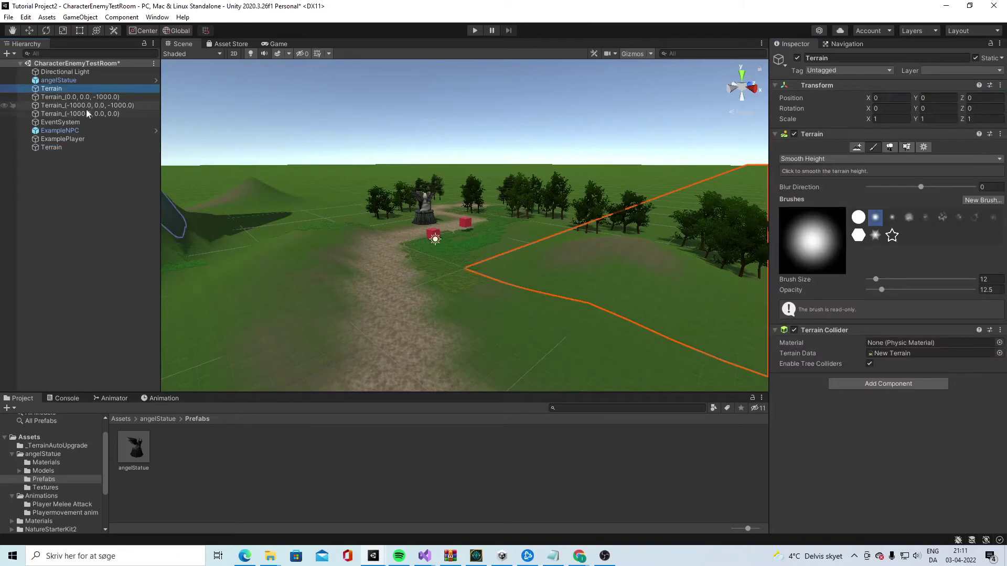
{"action": "left_click", "coordinate": [86, 110], "text": "shift"}
{"action": "left_click_drag", "start_coordinate": [78, 97], "coordinate": [57, 147]}
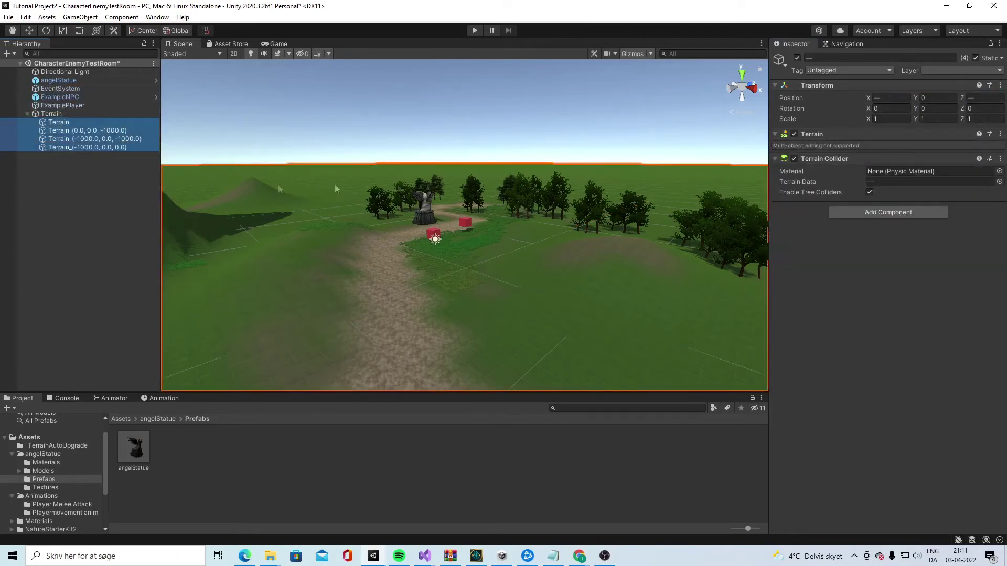
{"action": "left_click", "coordinate": [334, 184]}
{"action": "right_click_drag", "start_coordinate": [334, 184], "coordinate": [490, 243]}
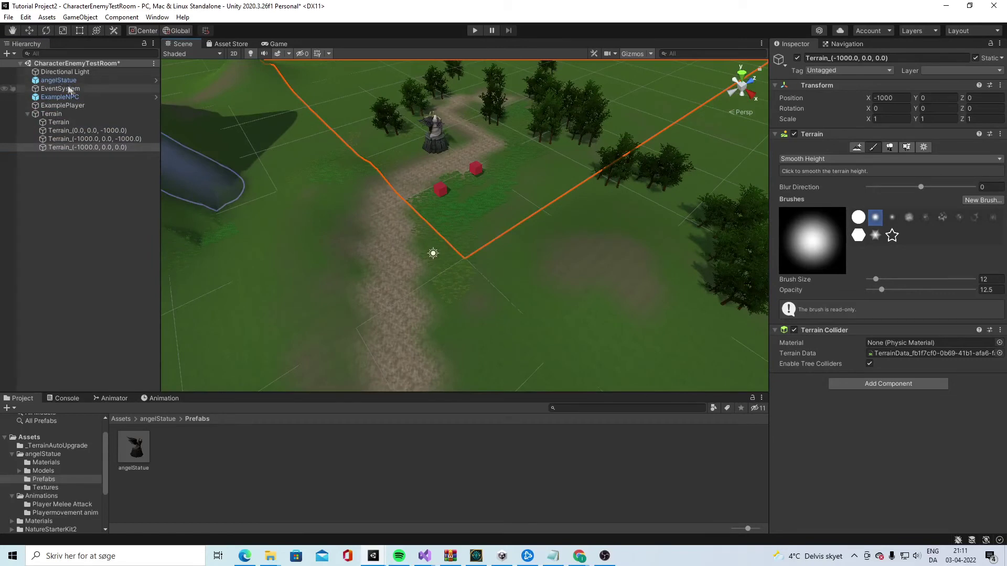
{"action": "left_click", "coordinate": [68, 123]}
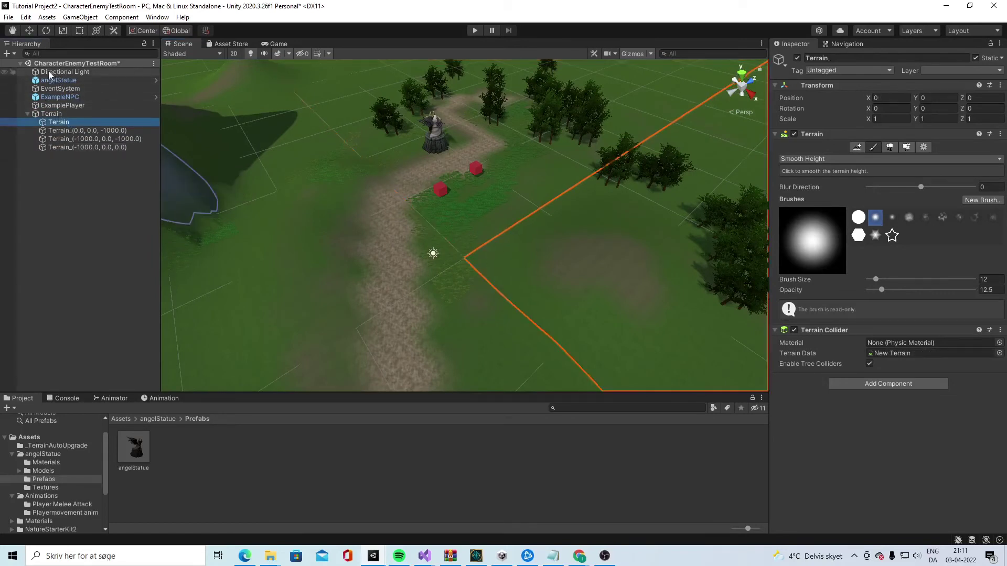
Rotate the angel statue about 173 degrees around Y and move it to about X -16.68, Z 10.2 beside the path.
{"action": "left_click", "coordinate": [75, 82]}
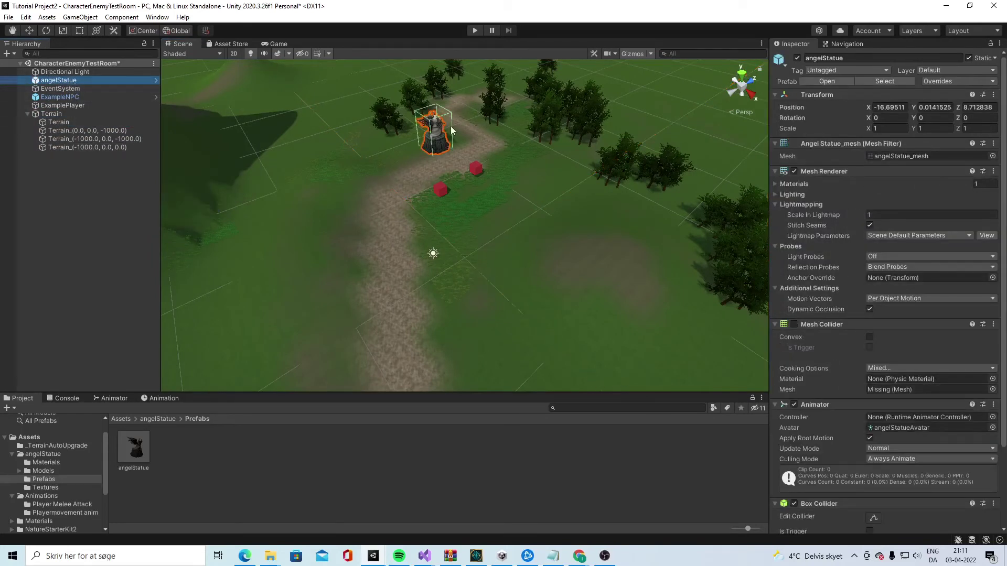
{"action": "key", "text": "e"}
{"action": "left_click_drag", "start_coordinate": [462, 149], "coordinate": [218, 131]}
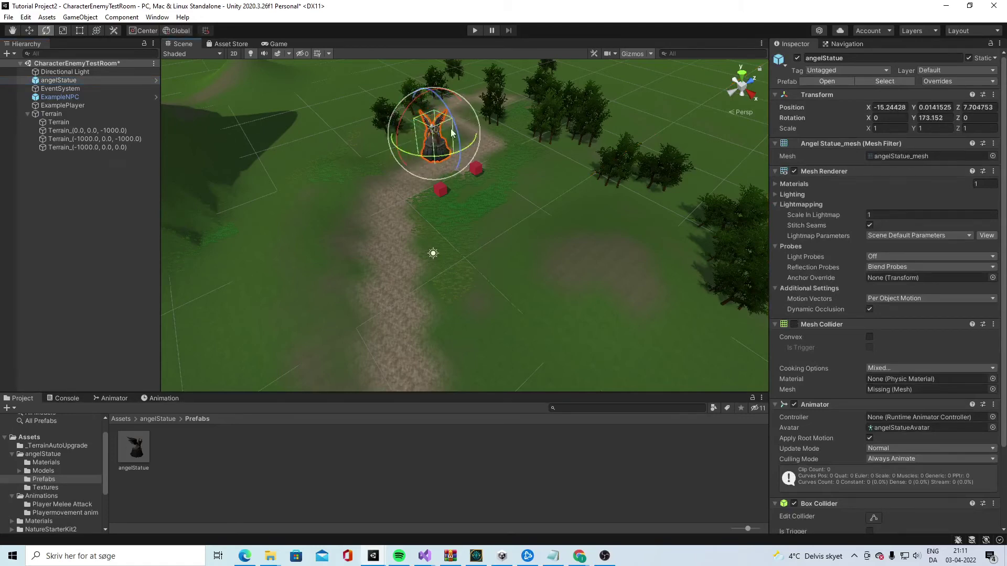
{"action": "key", "text": "w"}
{"action": "mouse_move", "coordinate": [438, 135]}
{"action": "left_mouse_down"}
{"action": "mouse_move", "coordinate": [480, 119]}
{"action": "mouse_move", "coordinate": [472, 146]}
{"action": "mouse_move", "coordinate": [421, 145]}
{"action": "left_mouse_up"}
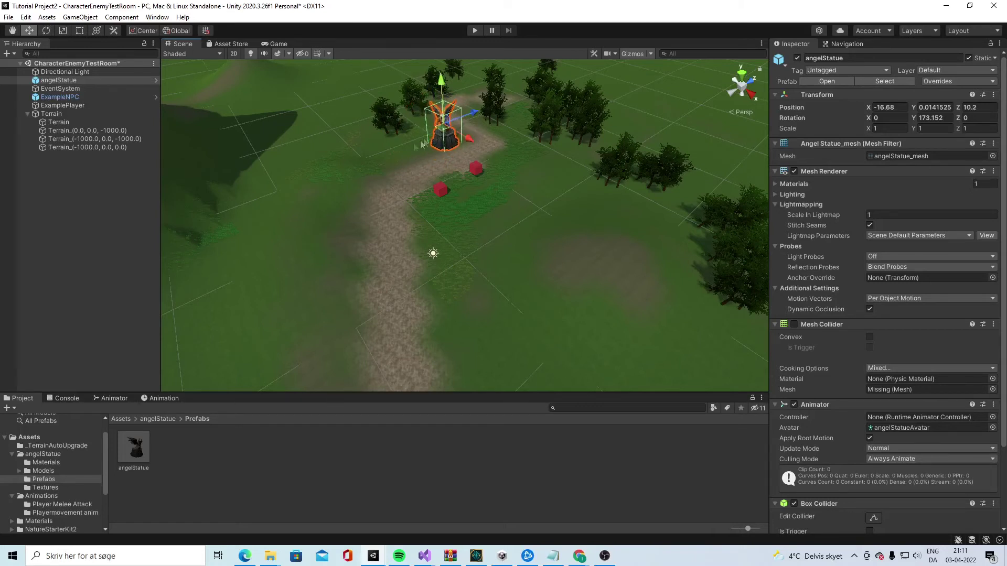
Collapse the Terrain group, add a camera at the root of the scene hierarchy and name it MainCam.
{"action": "left_click", "coordinate": [41, 246]}
{"action": "left_click", "coordinate": [27, 113]}
{"action": "right_click", "coordinate": [76, 167]}
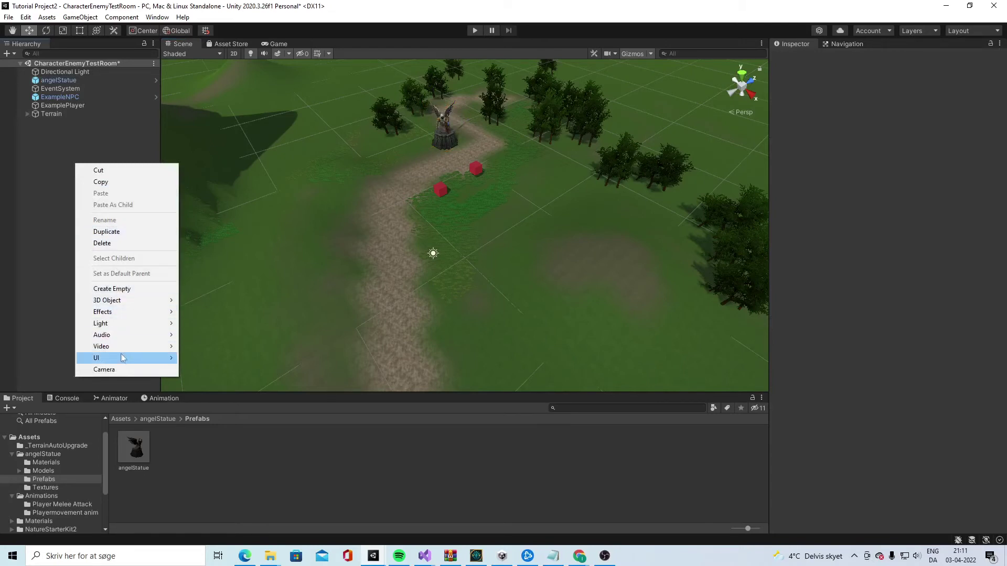
{"action": "left_click", "coordinate": [135, 371]}
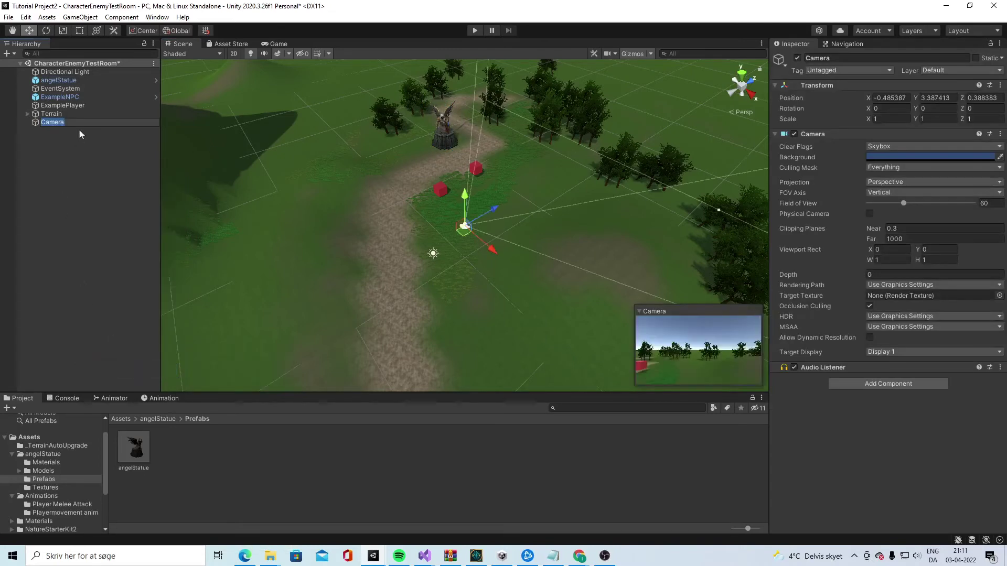
{"action": "type", "text": "MainCam"}
{"action": "key", "text": "Return"}
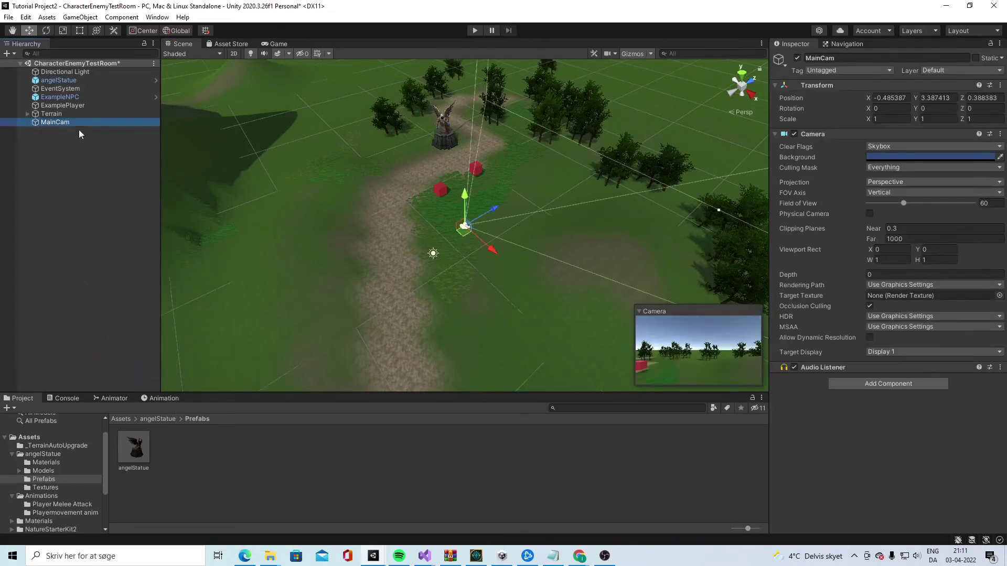
{"action": "left_click", "coordinate": [376, 169]}
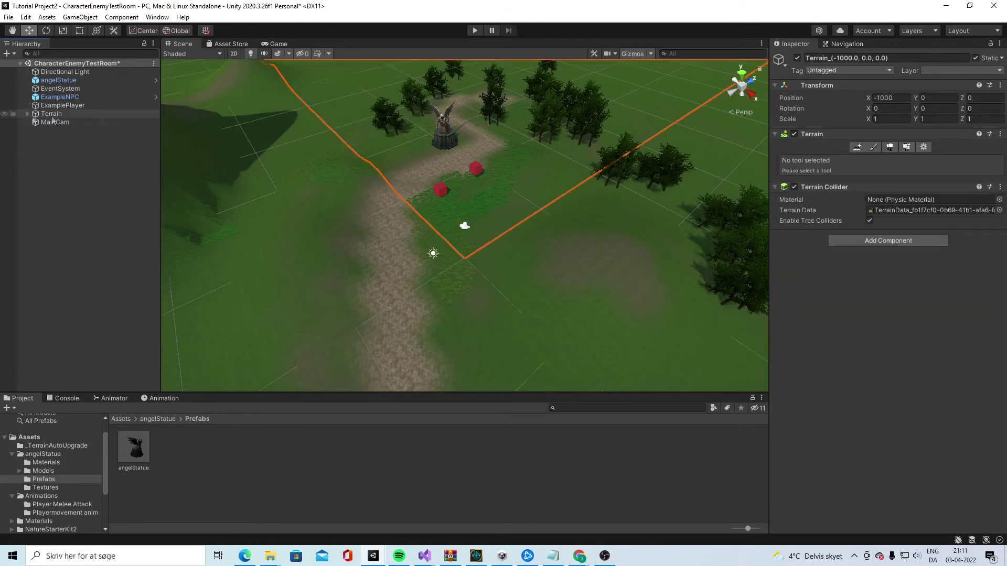
{"action": "left_click_drag", "start_coordinate": [456, 168], "coordinate": [479, 169], "text": "alt"}
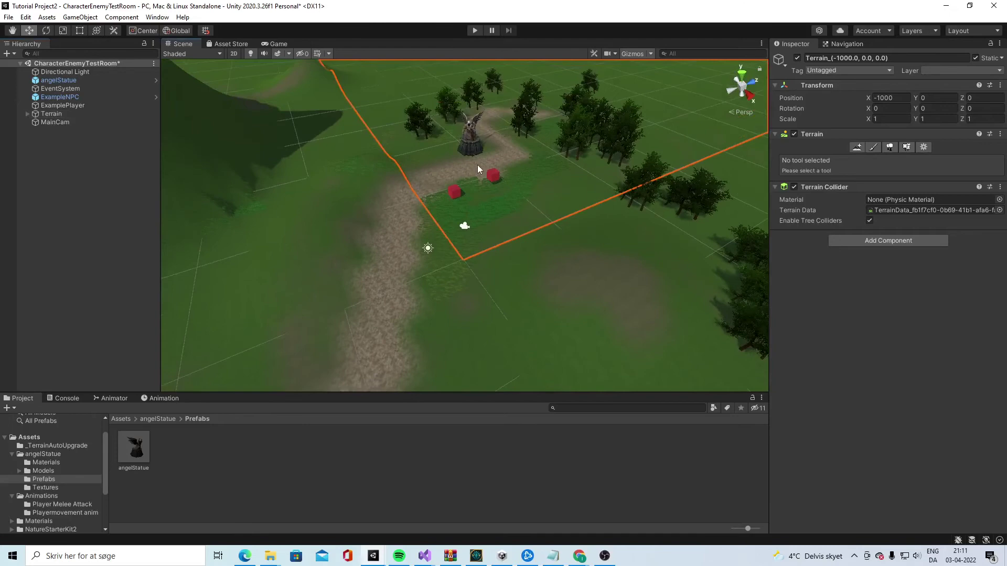
Align MainCam with a scene view overlooking the angel statue, the path and the two red cubes.
{"action": "middle_click_drag", "start_coordinate": [478, 164], "coordinate": [413, 198]}
{"action": "left_click_drag", "start_coordinate": [413, 198], "coordinate": [387, 183], "text": "alt"}
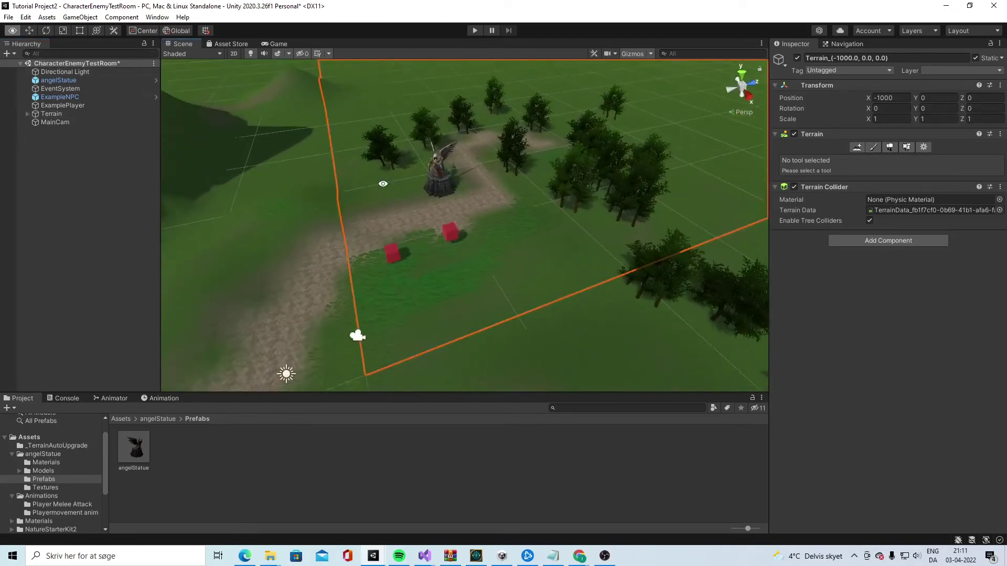
{"action": "left_click", "coordinate": [56, 122]}
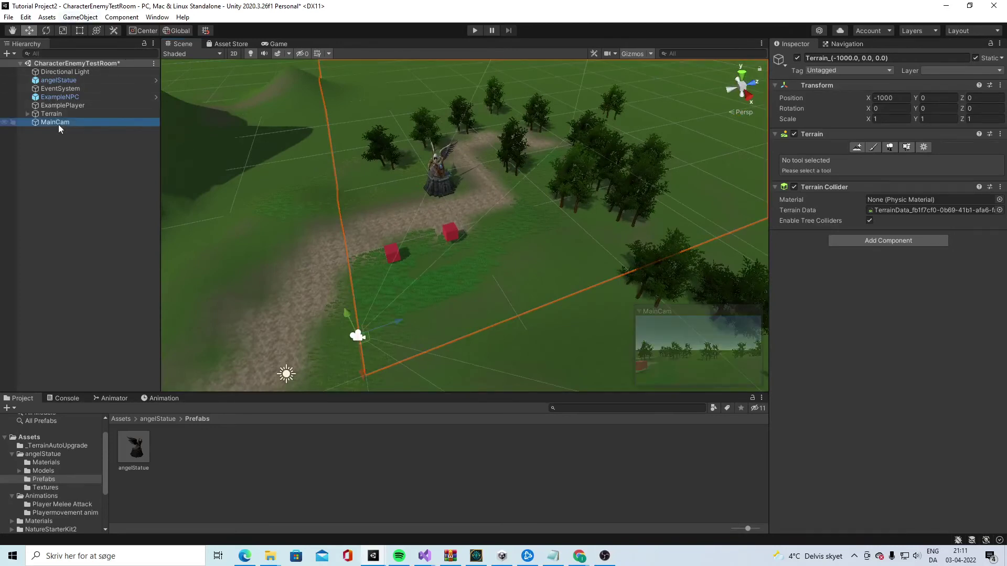
{"action": "left_click", "coordinate": [81, 18]}
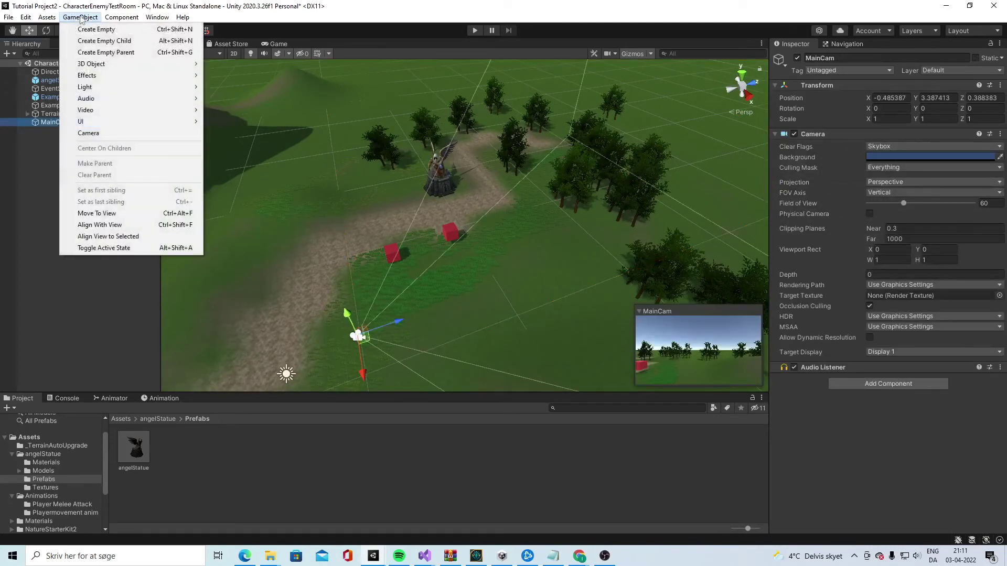
{"action": "left_click", "coordinate": [114, 225]}
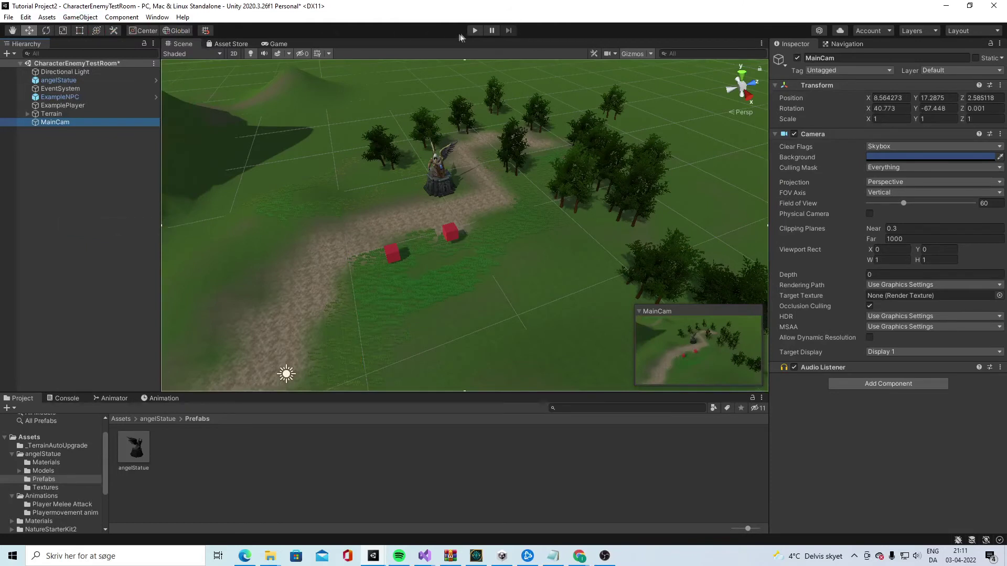
Play the scene briefly to check MainCam's view, stop it and look through the console.
{"action": "left_click", "coordinate": [475, 30]}
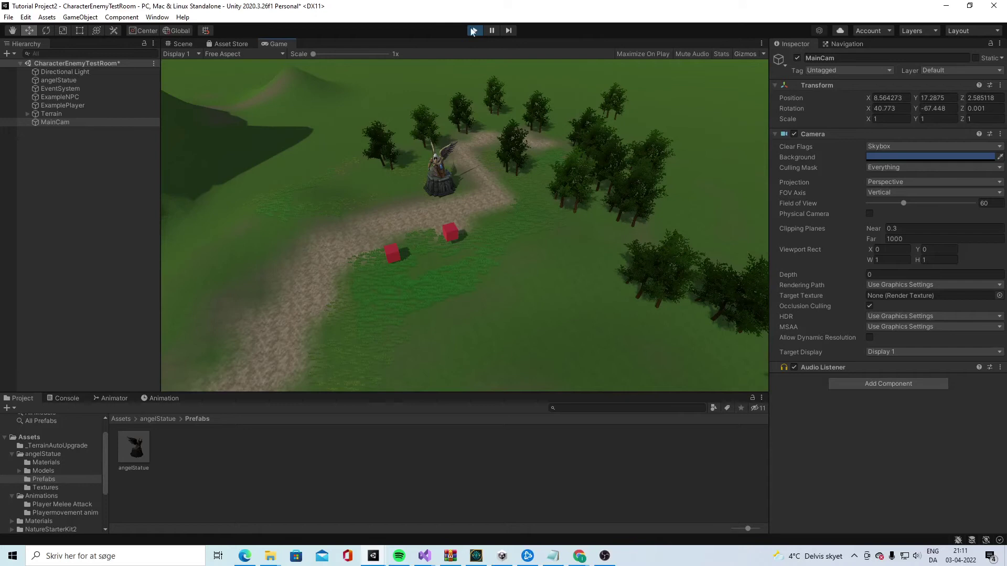
{"action": "left_click", "coordinate": [179, 46]}
{"action": "left_click", "coordinate": [275, 44]}
{"action": "left_click", "coordinate": [475, 31]}
{"action": "left_click", "coordinate": [76, 397]}
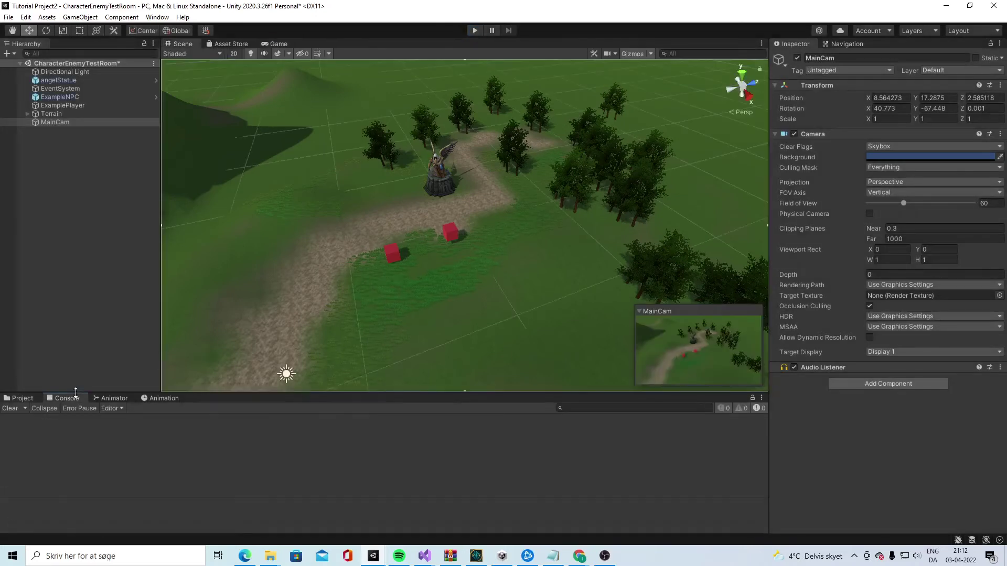
{"action": "left_click", "coordinate": [16, 398]}
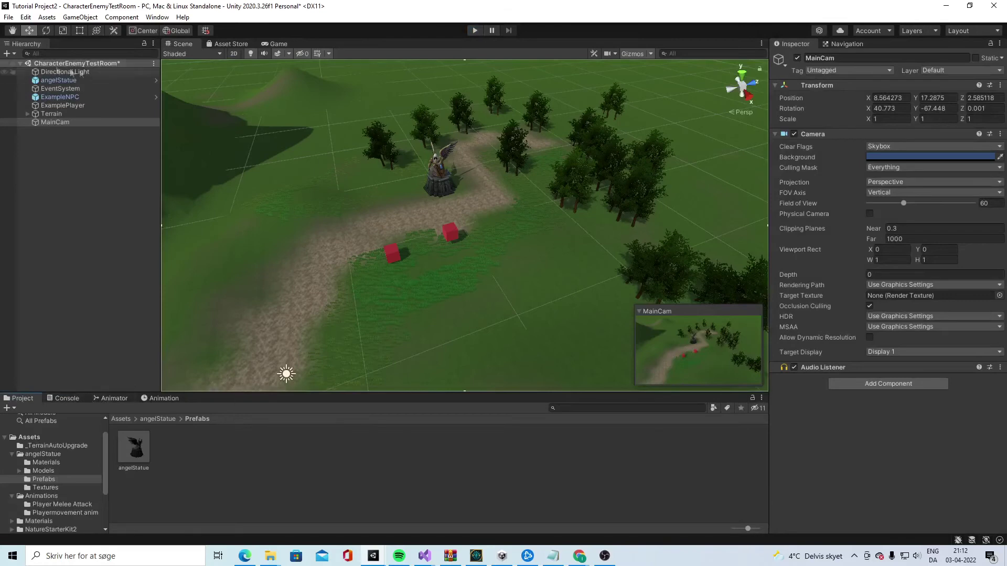
Save the scene changes and look at TestScene before reopening CharacterEnemyTestRoom.
{"action": "left_click", "coordinate": [119, 420]}
{"action": "double_click", "coordinate": [612, 450]}
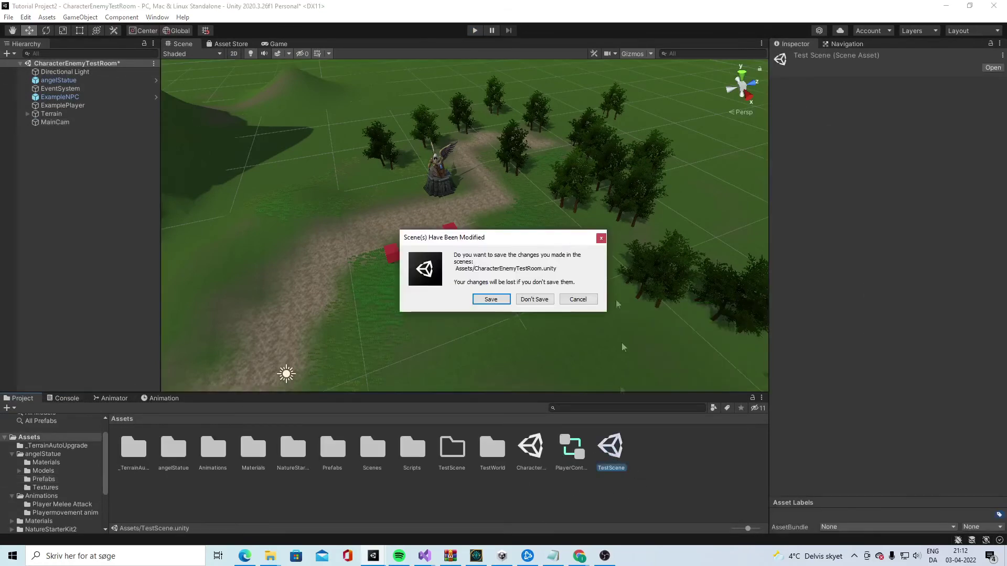
{"action": "left_click", "coordinate": [490, 300]}
{"action": "right_click_drag", "start_coordinate": [498, 202], "coordinate": [417, 175]}
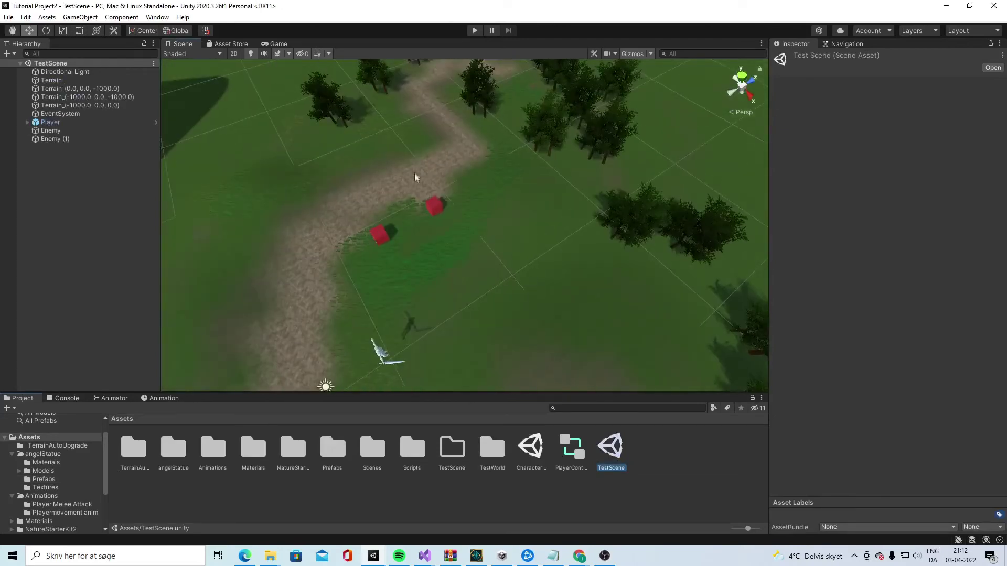
{"action": "left_click_drag", "start_coordinate": [542, 256], "coordinate": [508, 172]}
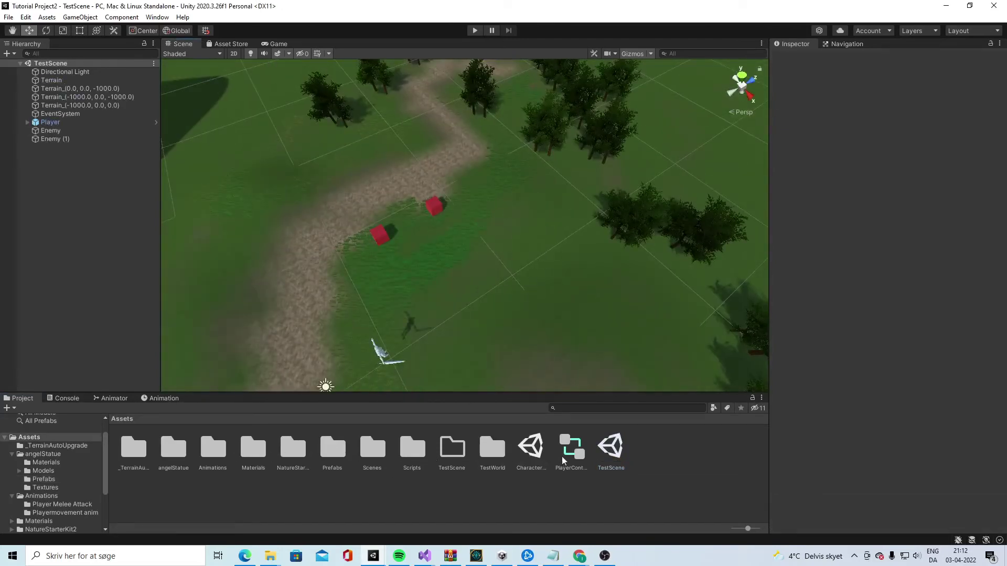
{"action": "double_click", "coordinate": [532, 448]}
{"action": "right_click_drag", "start_coordinate": [495, 265], "coordinate": [454, 160]}
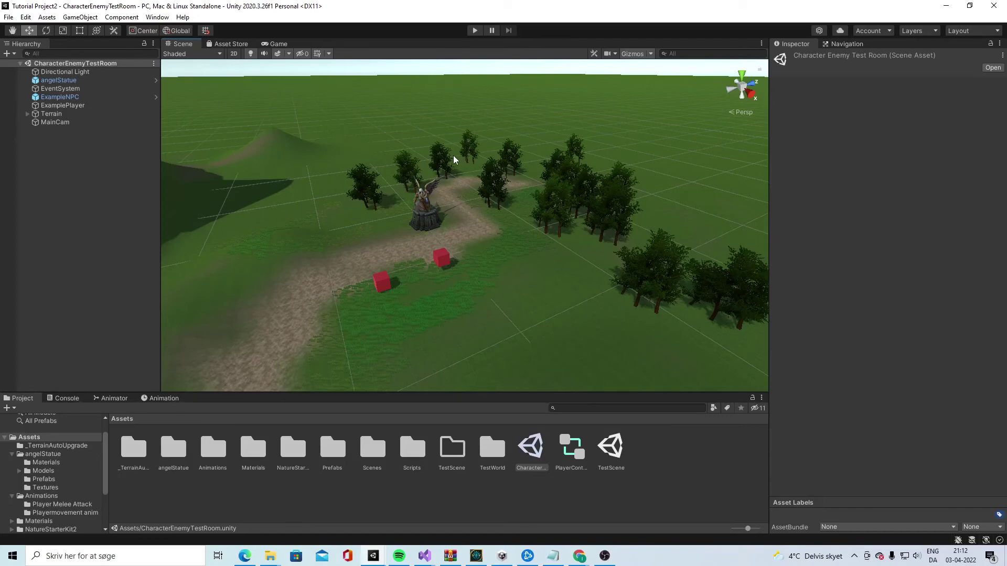
Open the AI Navigation settings and bake the NavMesh for CharacterEnemyTestRoom.
{"action": "left_click", "coordinate": [157, 17]}
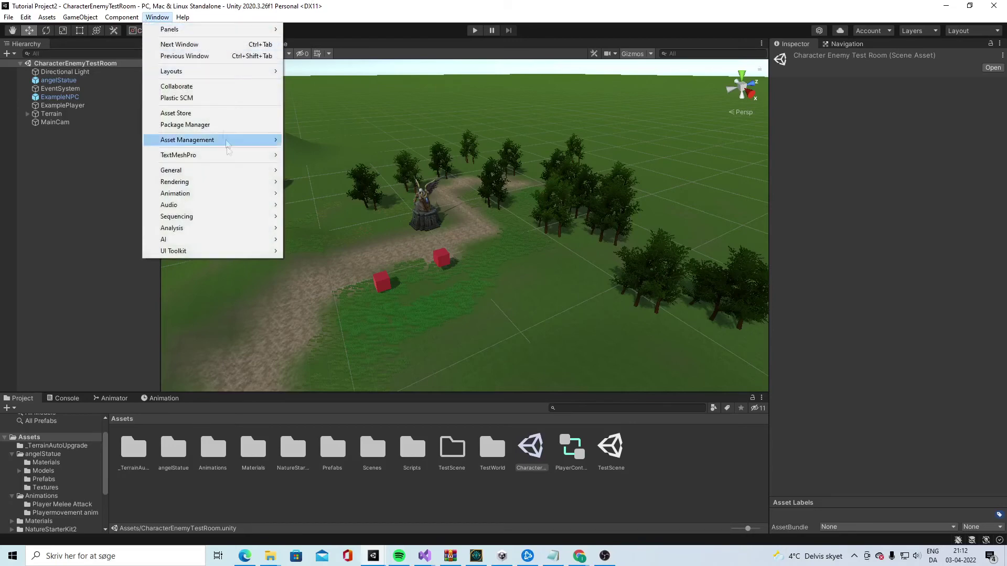
{"action": "mouse_move", "coordinate": [254, 241]}
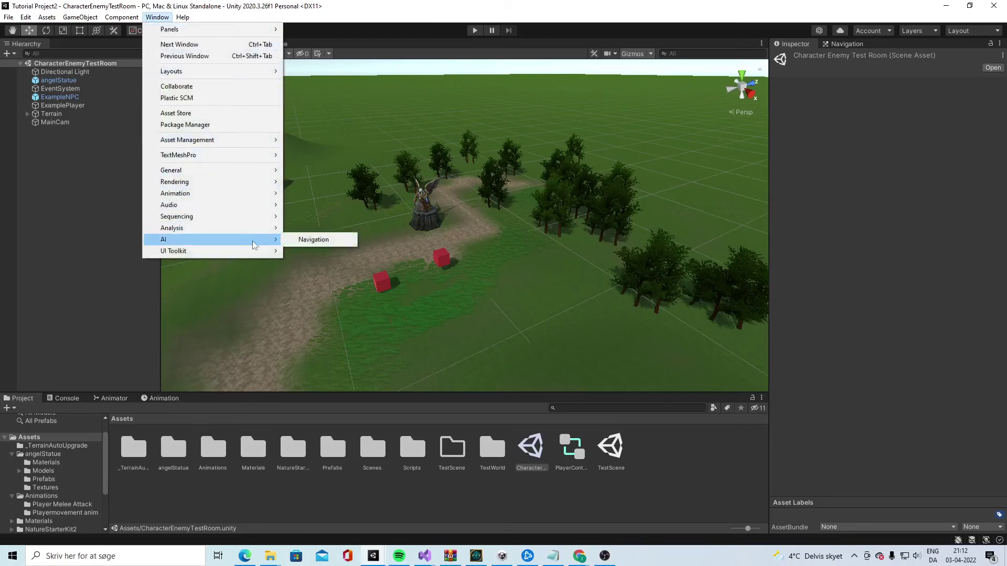
{"action": "left_click", "coordinate": [313, 239]}
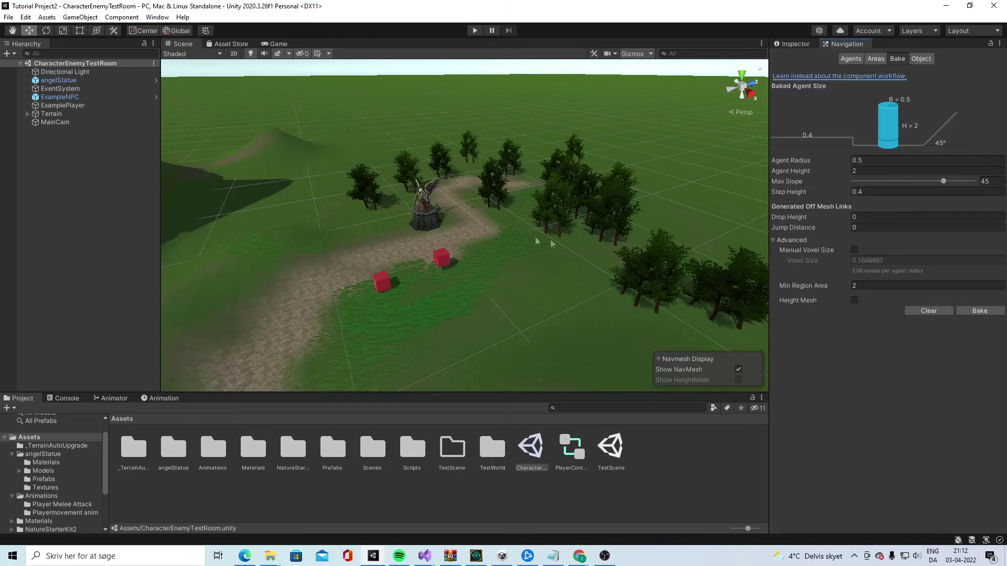
{"action": "left_click", "coordinate": [987, 314]}
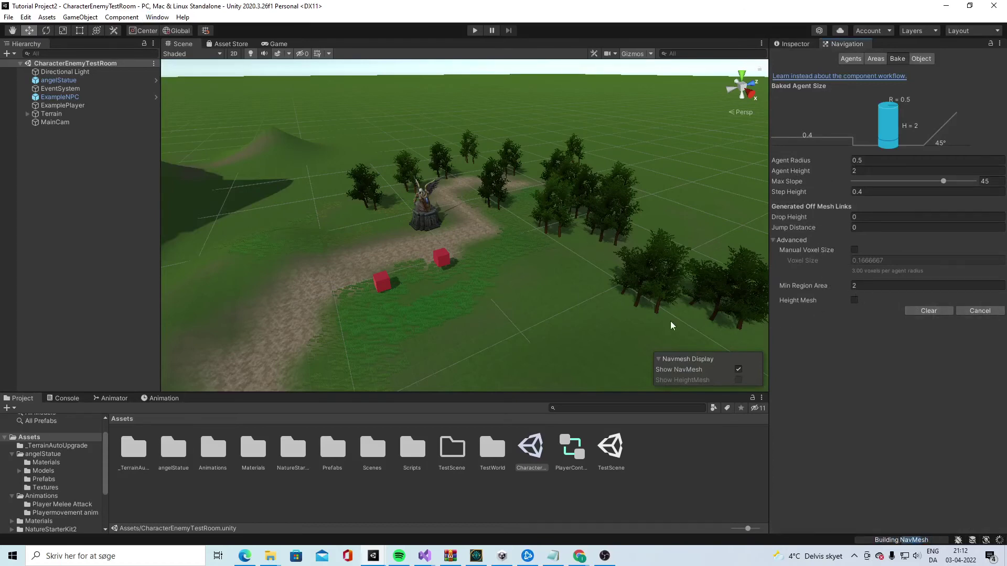
Examine the baked NavMesh around the mountain, trees, angel statue and path.
{"action": "left_click_drag", "start_coordinate": [672, 325], "coordinate": [486, 292], "text": "alt"}
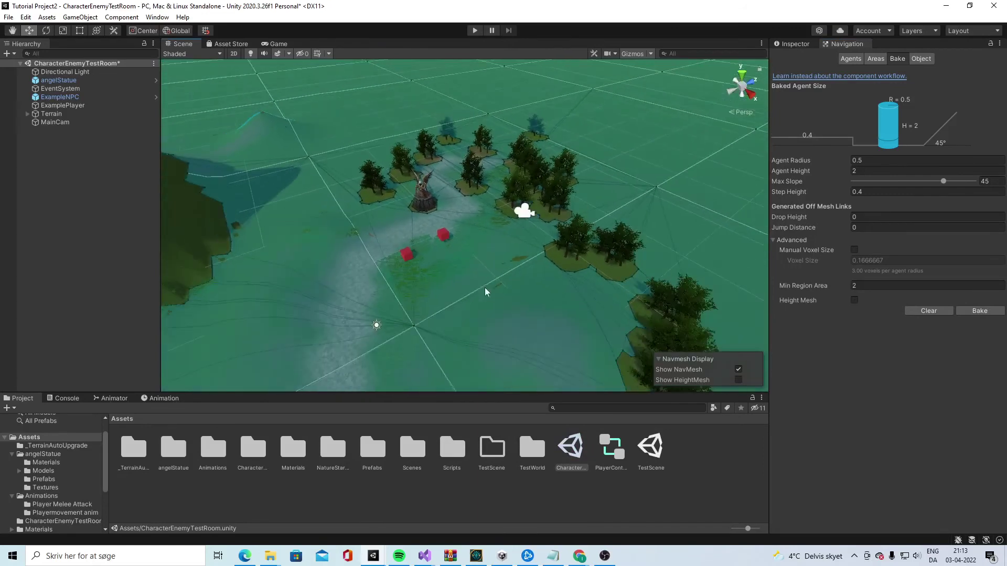
{"action": "left_click_drag", "start_coordinate": [416, 277], "coordinate": [420, 278], "text": "alt"}
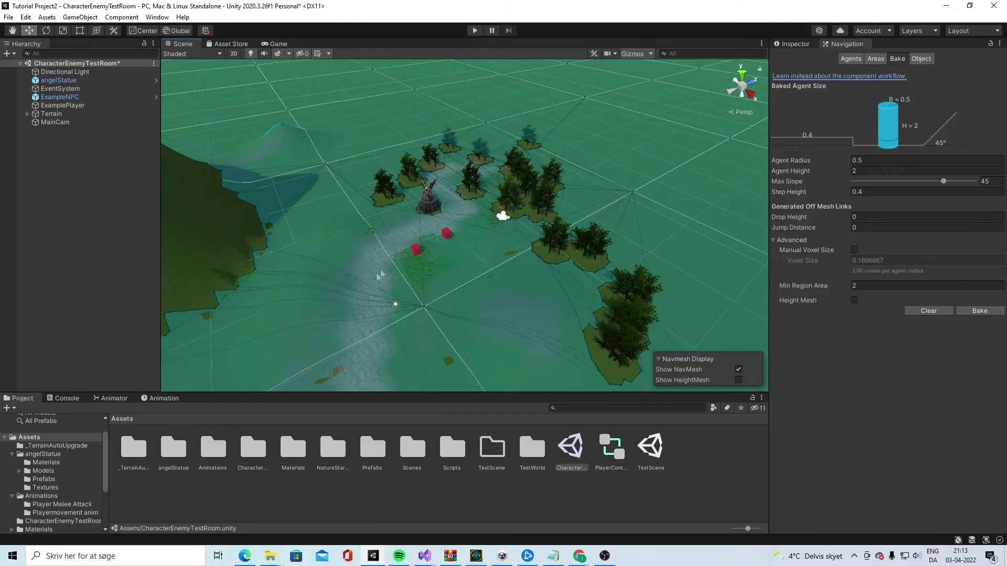
{"action": "left_click_drag", "start_coordinate": [512, 285], "coordinate": [615, 246], "text": "alt"}
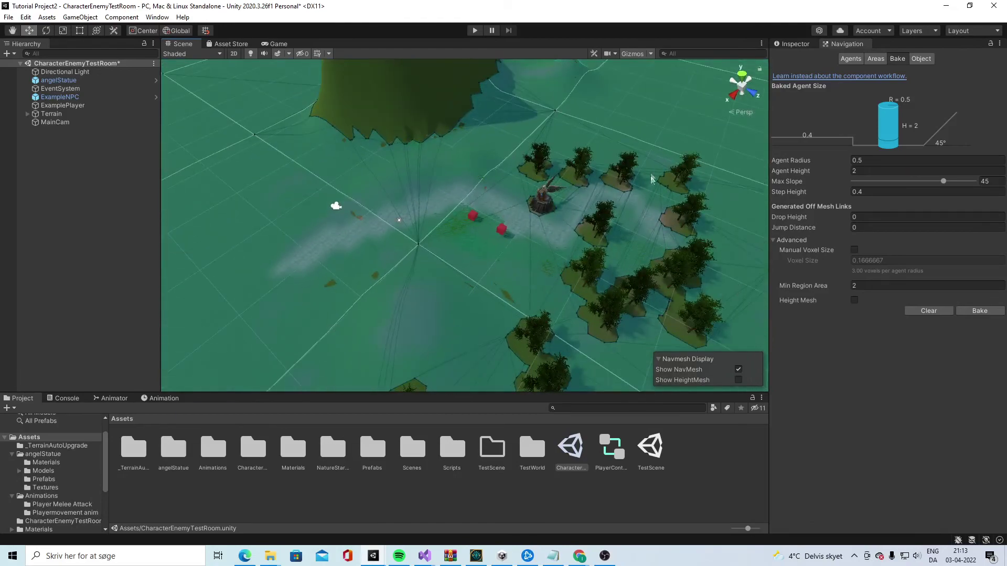
{"action": "left_click_drag", "start_coordinate": [529, 155], "coordinate": [489, 154], "text": "alt"}
{"action": "scroll", "coordinate": [418, 214], "scroll_direction": "up", "scroll_amount": 3}
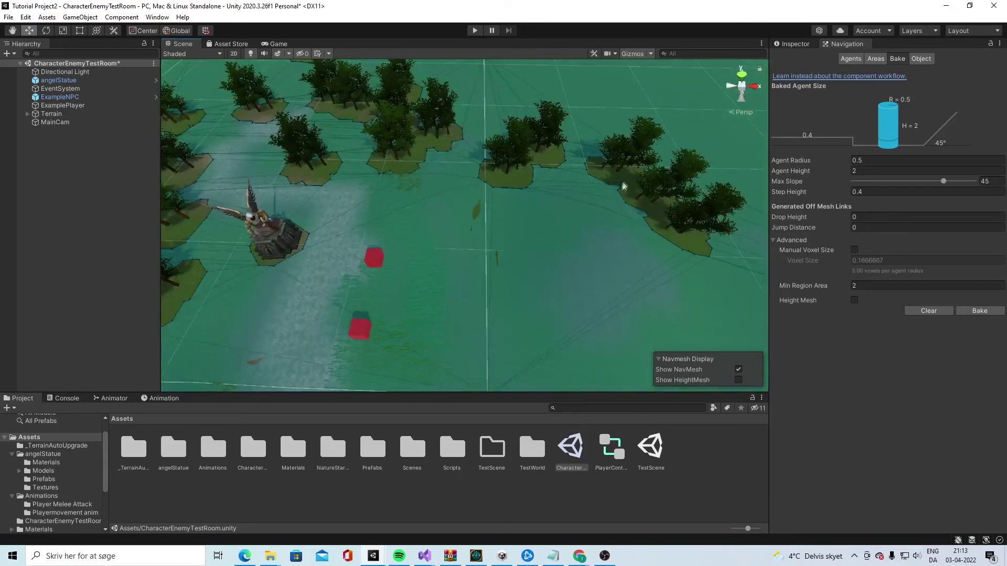
{"action": "left_click_drag", "start_coordinate": [637, 187], "coordinate": [545, 181], "text": "alt"}
{"action": "left_click_drag", "start_coordinate": [456, 223], "coordinate": [483, 246], "text": "alt"}
Move ExampleNPC down the path to about X -8.17, Z -4.64 and place ExamplePlayer behind the angel statue.
{"action": "left_click", "coordinate": [59, 97]}
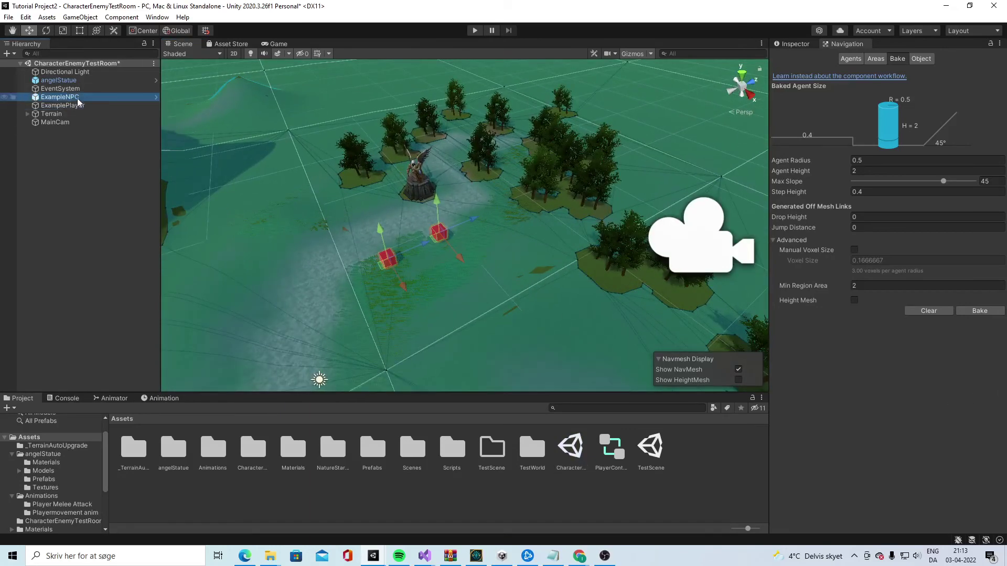
{"action": "left_click_drag", "start_coordinate": [387, 258], "coordinate": [283, 301]}
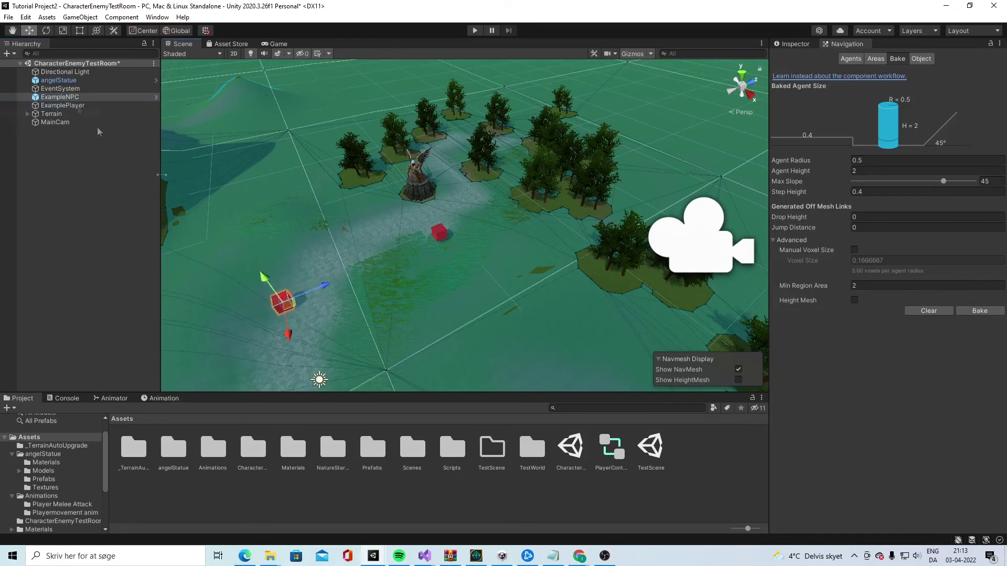
{"action": "left_click", "coordinate": [63, 106]}
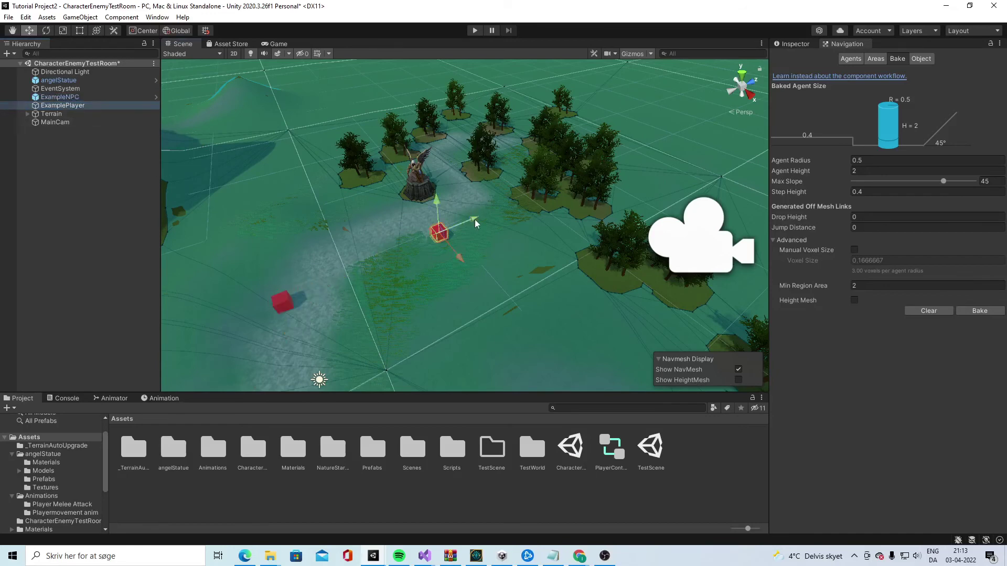
{"action": "mouse_move", "coordinate": [476, 224]}
{"action": "left_mouse_down"}
{"action": "mouse_move", "coordinate": [513, 205]}
{"action": "mouse_move", "coordinate": [479, 219]}
{"action": "left_mouse_up"}
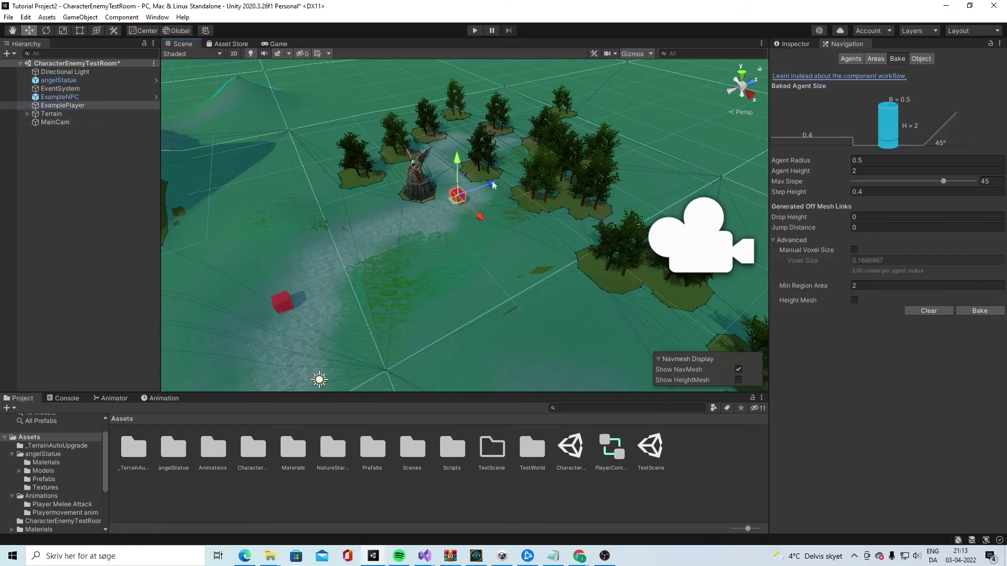
{"action": "left_click_drag", "start_coordinate": [493, 184], "coordinate": [480, 158]}
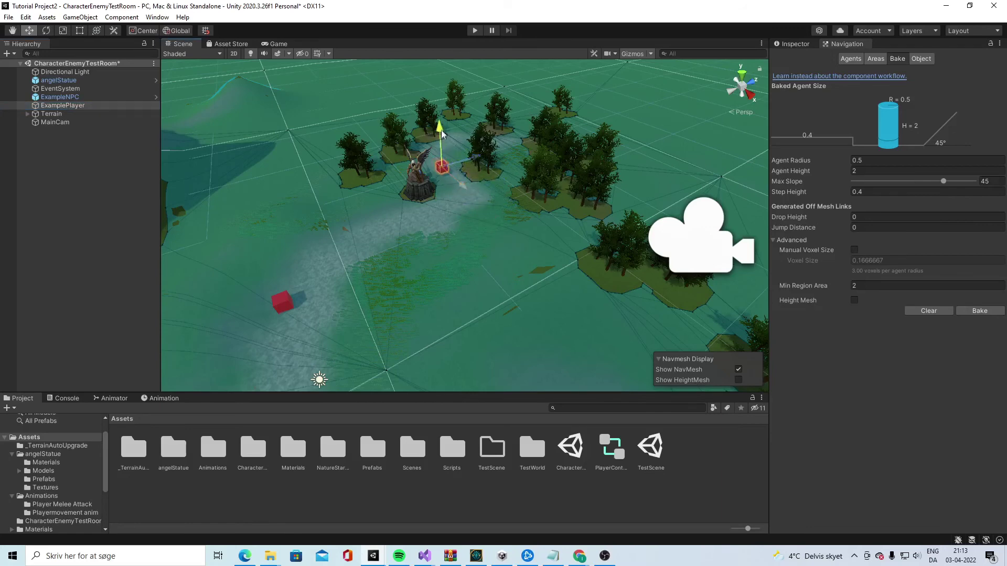
{"action": "right_click_drag", "start_coordinate": [346, 269], "coordinate": [336, 273]}
Create a new script named AiMover and attach it to ExampleNPC.
{"action": "left_click", "coordinate": [81, 106]}
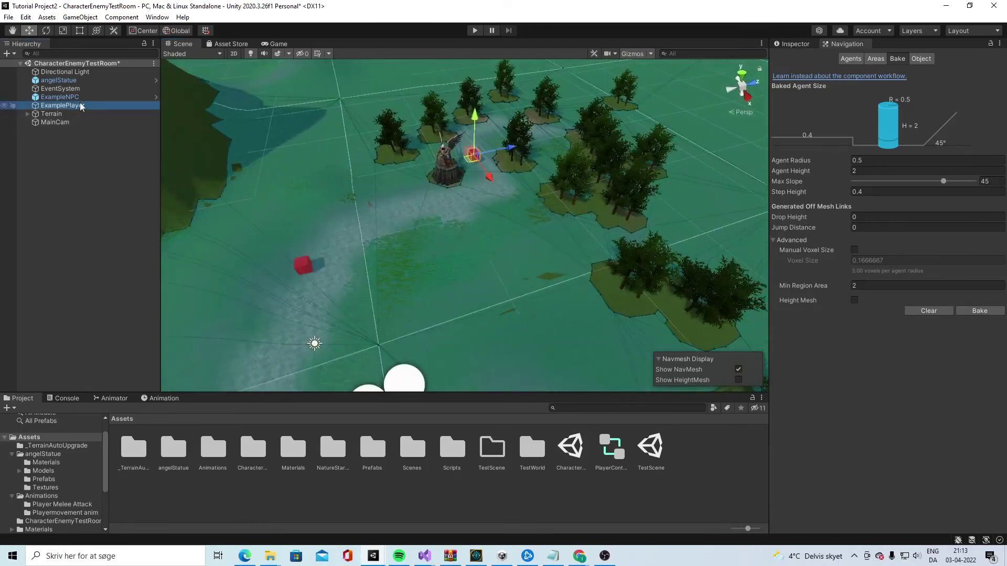
{"action": "left_click", "coordinate": [61, 97]}
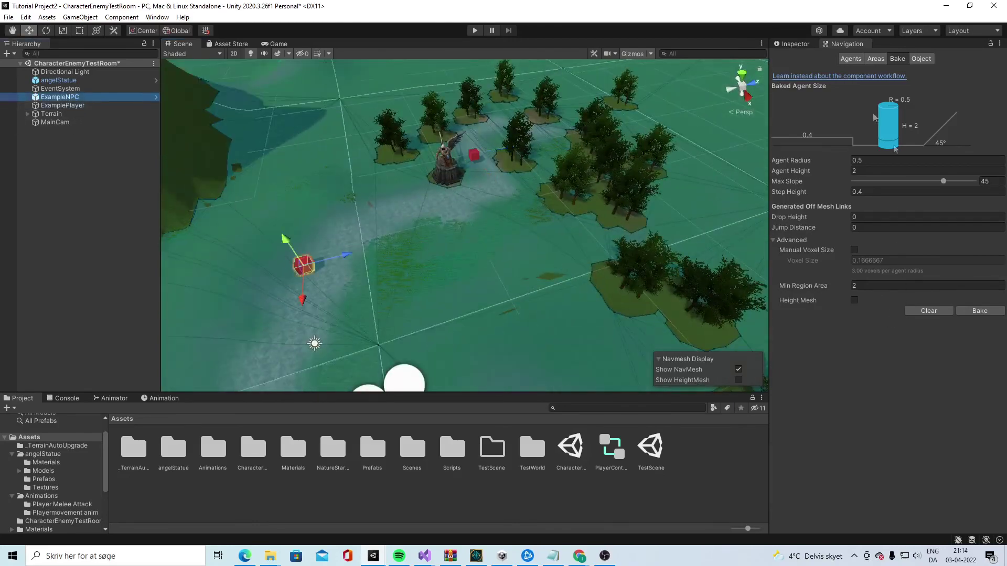
{"action": "left_click", "coordinate": [792, 44]}
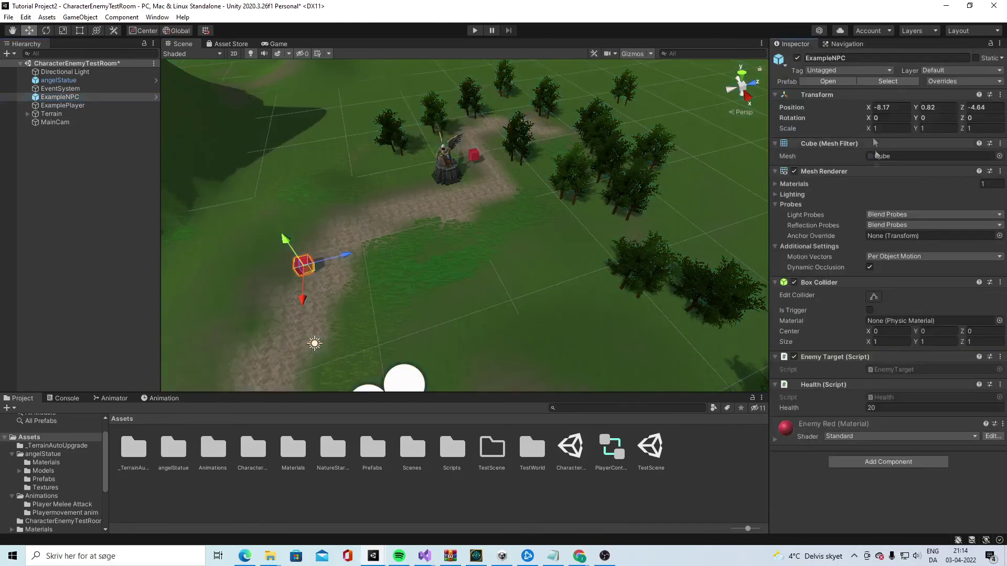
{"action": "left_click", "coordinate": [888, 462]}
{"action": "type", "text": "AiMo"}
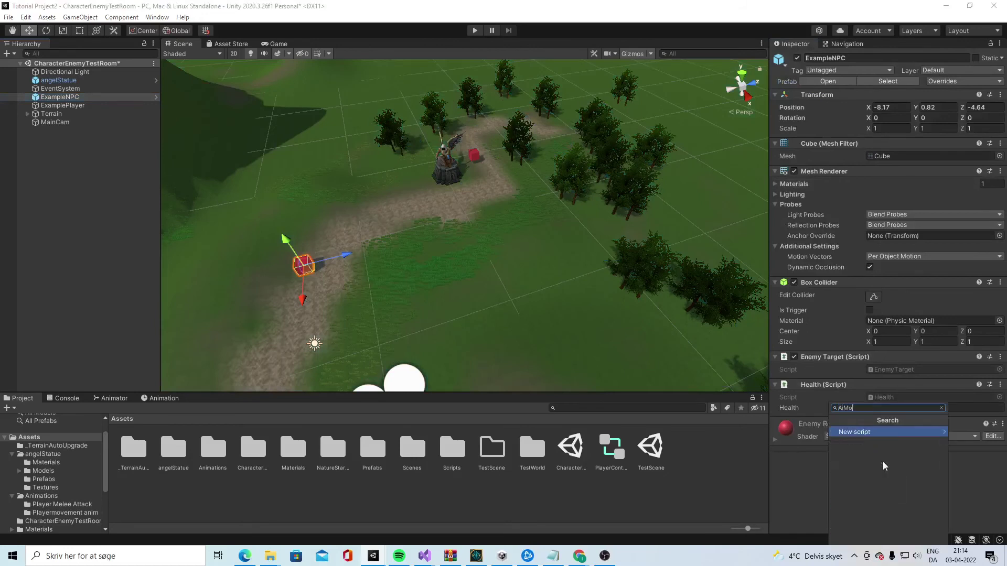
{"action": "type", "text": "ver"}
{"action": "key", "text": "Return"}
{"action": "key", "text": "Return"}
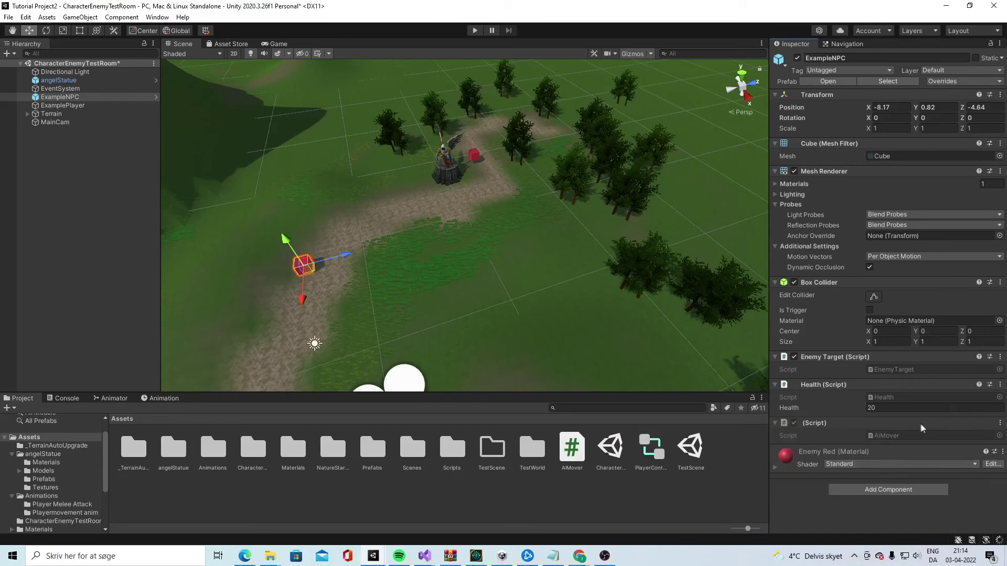
Add a Nav Mesh Agent component to ExampleNPC and review its settings.
{"action": "left_click", "coordinate": [882, 491]}
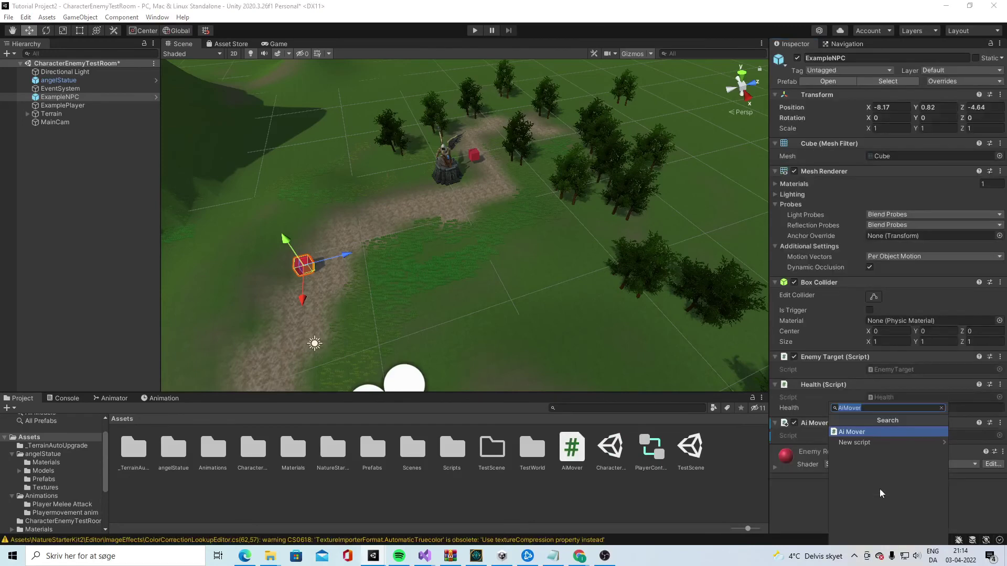
{"action": "type", "text": "Nas"}
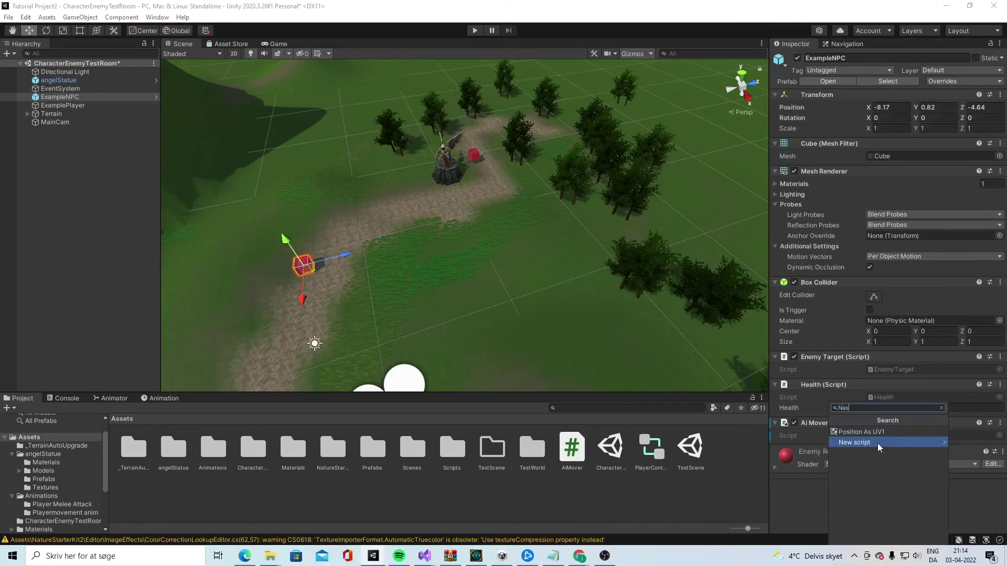
{"action": "key", "text": "BackSpace"}
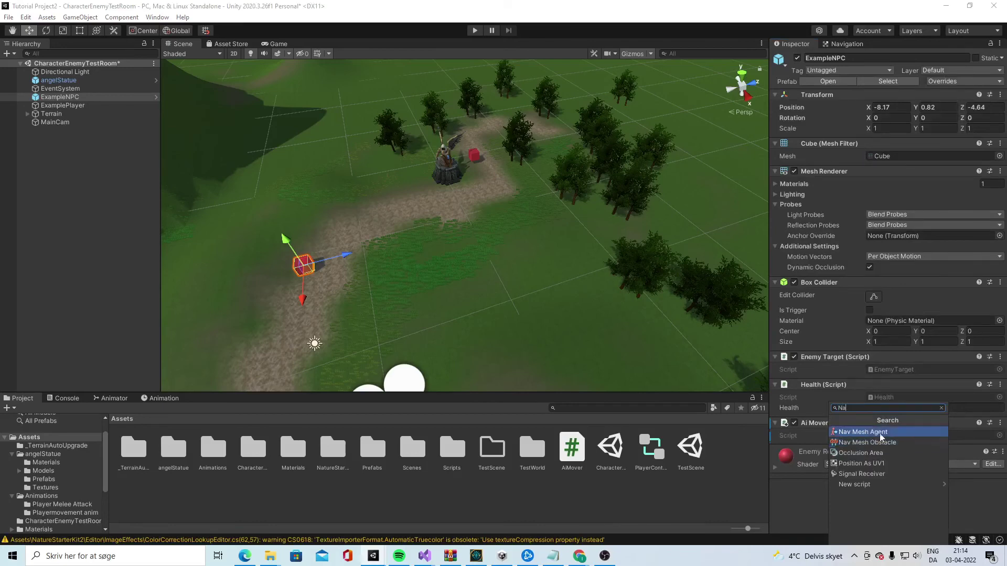
{"action": "left_click", "coordinate": [863, 432]}
{"action": "scroll", "coordinate": [924, 310], "scroll_direction": "down", "scroll_amount": 5}
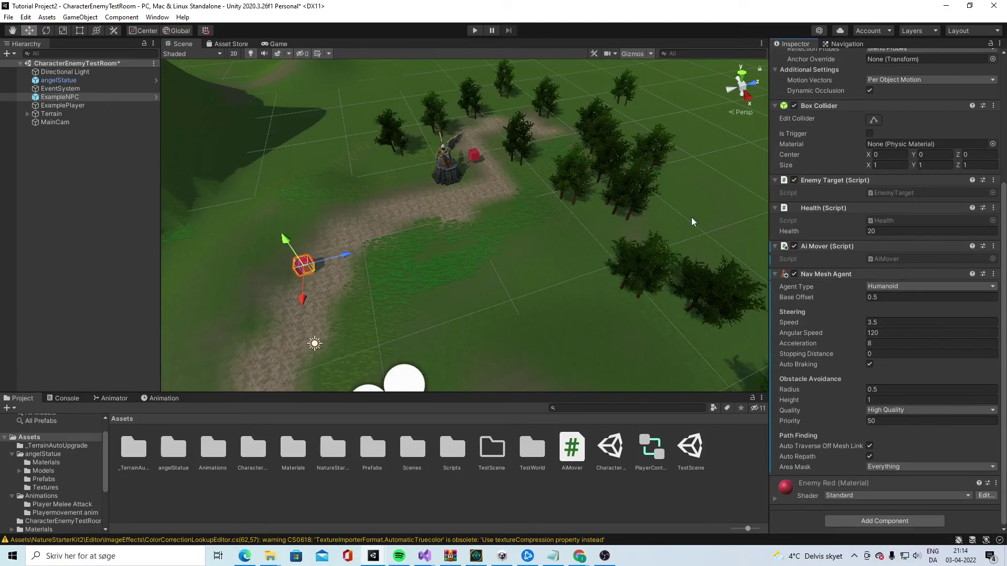
Open the AiMover script for editing in Visual Studio and reload the modified solution.
{"action": "left_click", "coordinate": [994, 246]}
{"action": "left_click", "coordinate": [932, 408]}
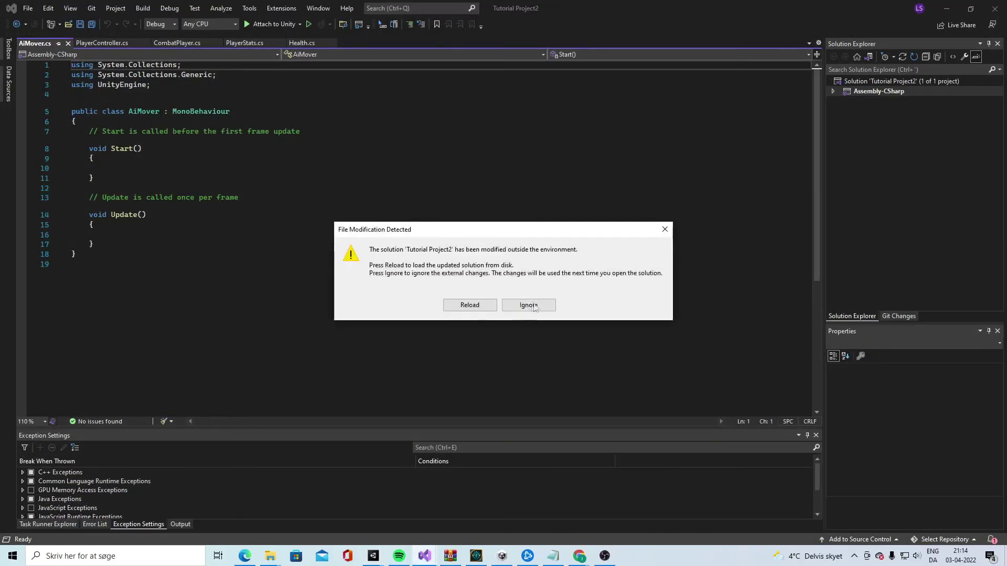
{"action": "left_click", "coordinate": [473, 309]}
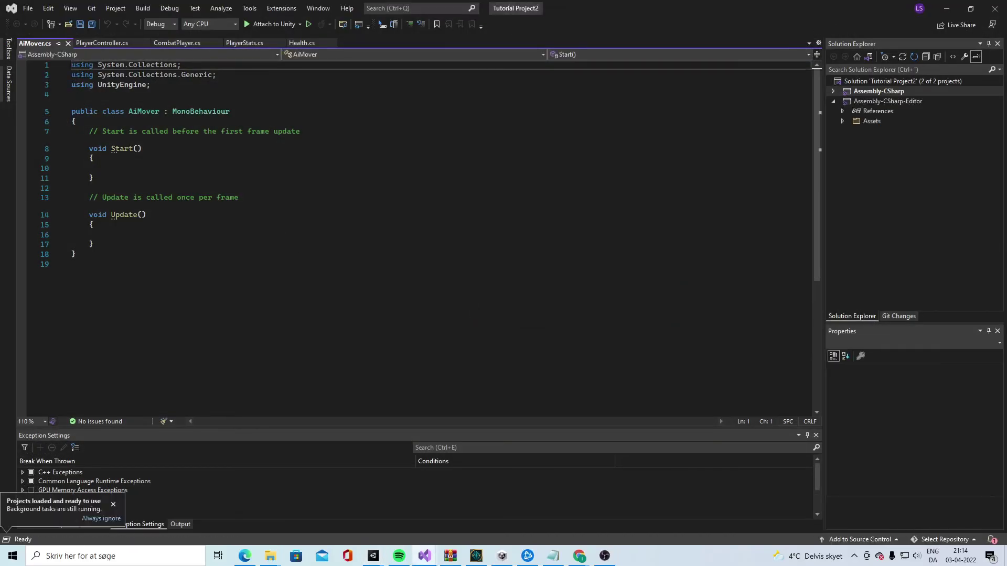
Add a "using UnityEngine.AI;" directive below the existing using lines in AiMover and save the script.
{"action": "left_click", "coordinate": [158, 166]}
{"action": "left_click", "coordinate": [178, 88]}
{"action": "key", "text": "Return"}
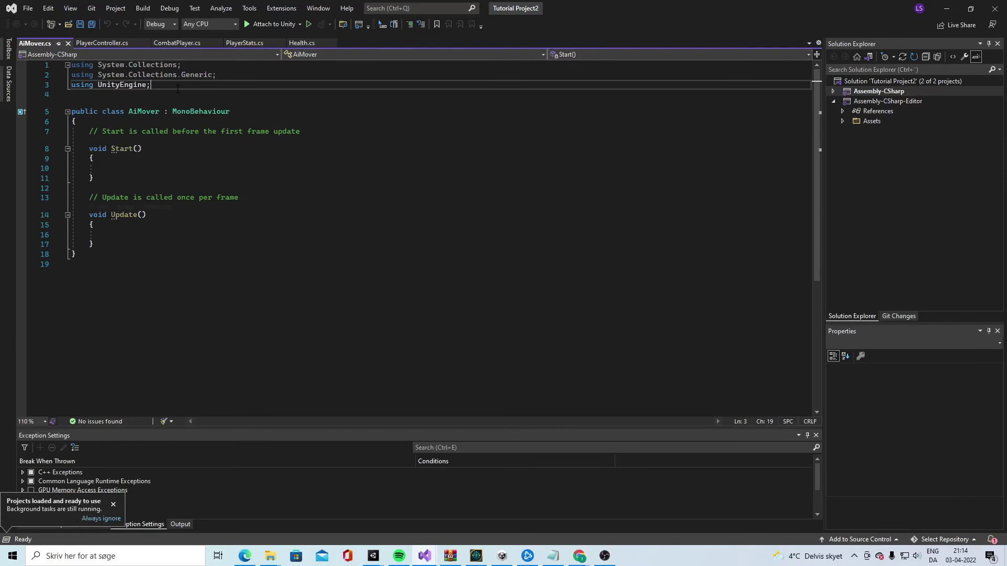
{"action": "type", "text": "usui"}
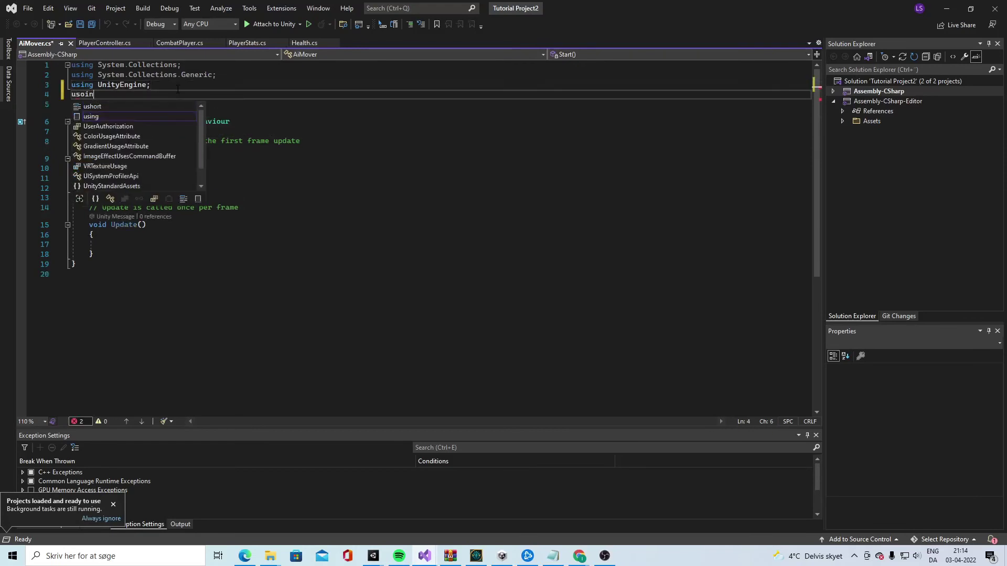
{"action": "key", "text": "BackSpace"}
{"action": "key", "text": "BackSpace"}
{"action": "type", "text": "ing unity"}
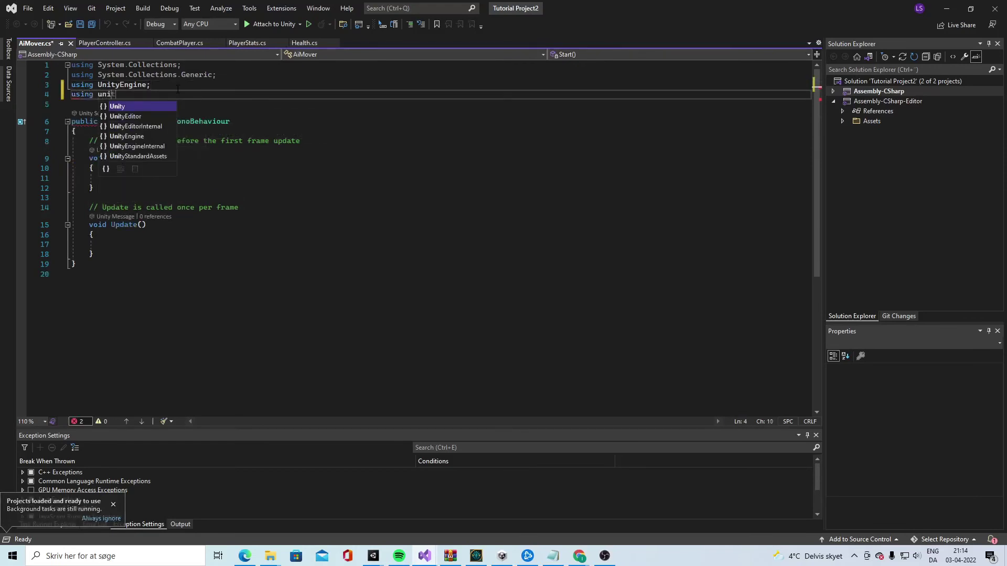
{"action": "type", "text": "Engine."}
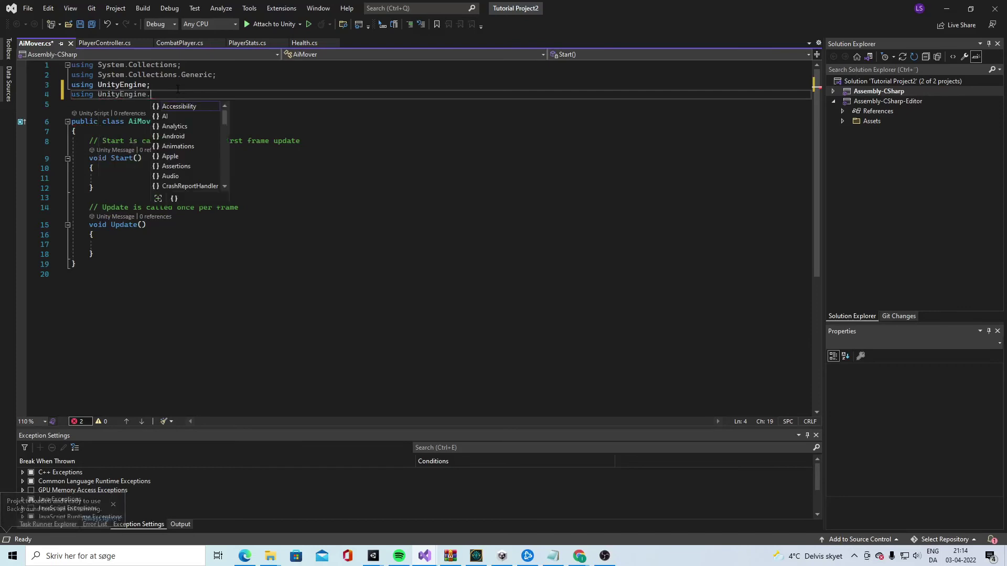
{"action": "type", "text": "AI;"}
{"action": "key", "text": "ctrl+s"}
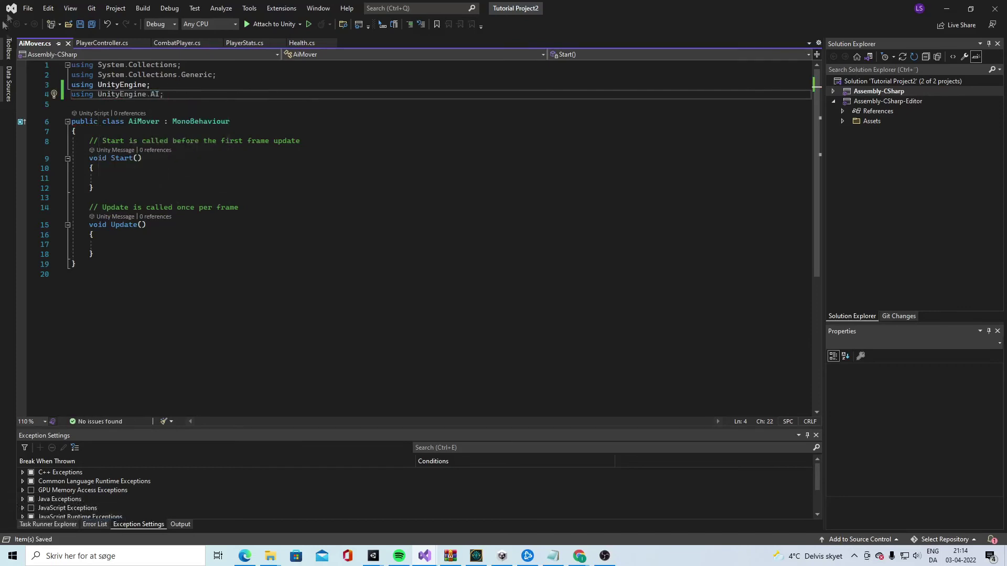
Delete the Start method together with its comment from the AiMover class and save the script.
{"action": "left_click_drag", "start_coordinate": [90, 198], "coordinate": [89, 140]}
{"action": "key", "text": "Delete"}
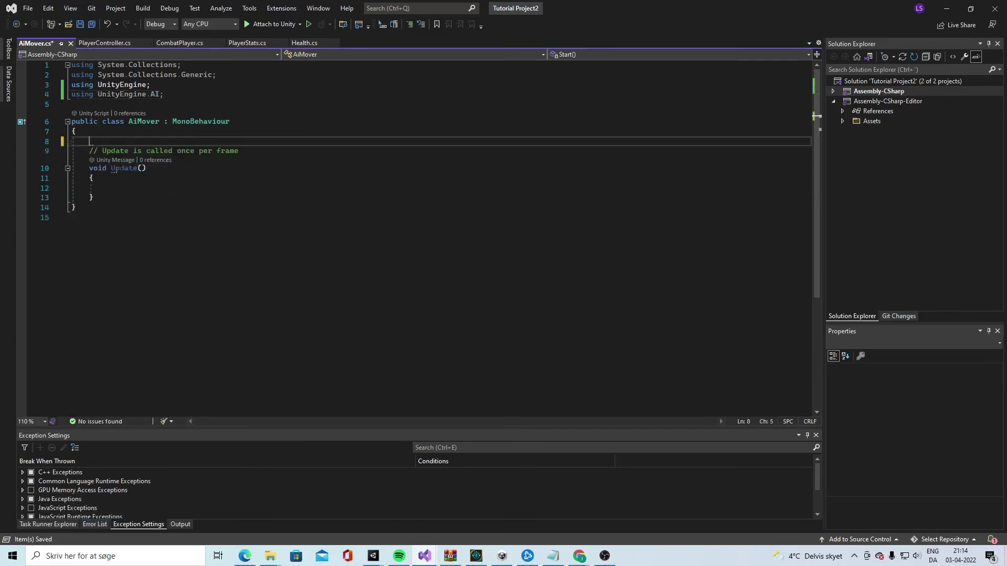
{"action": "key", "text": "ctrl+s"}
Declare the field "[SerializeField] Transform target;" at the beginning of the AiMover class and save the script.
{"action": "left_click", "coordinate": [146, 187]}
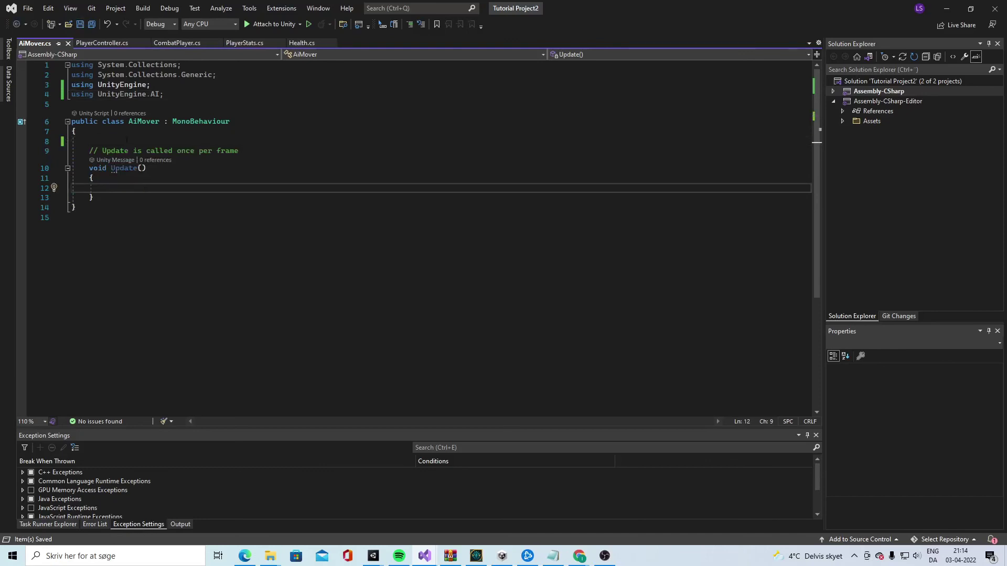
{"action": "left_click", "coordinate": [126, 140]}
{"action": "type", "text": "[ser"}
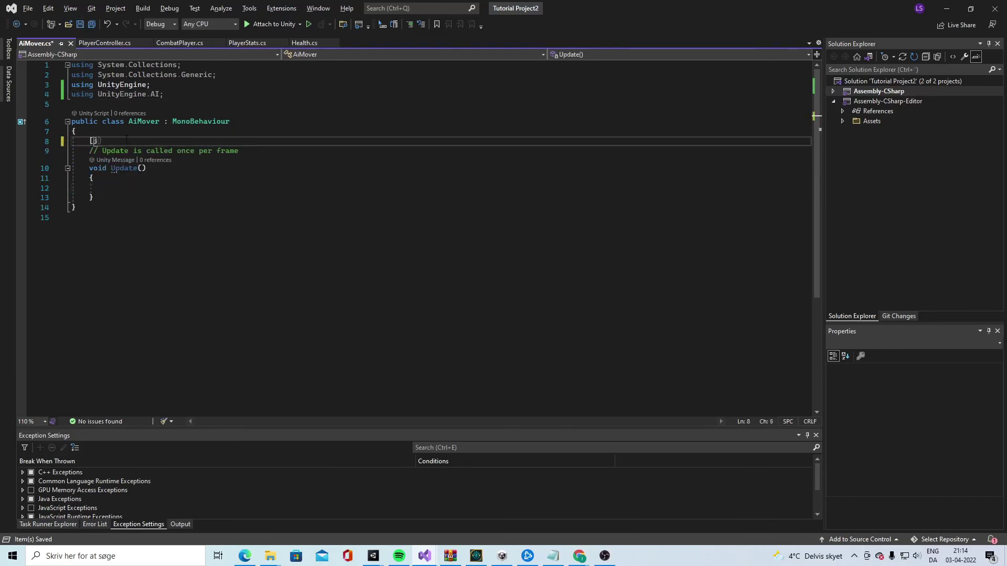
{"action": "type", "text": "] Transform ta"}
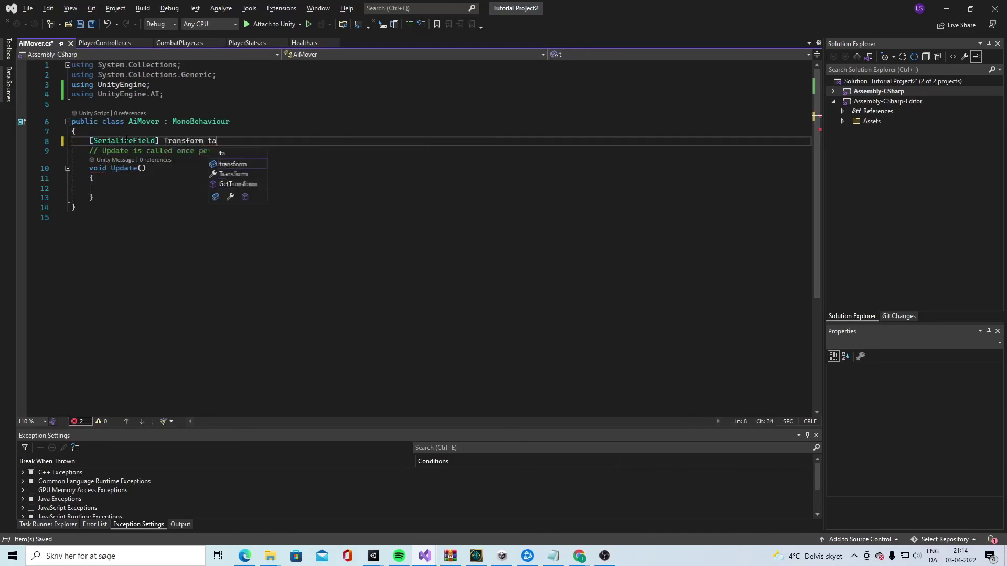
{"action": "type", "text": "rget;"}
{"action": "key", "text": "ctrl+s"}
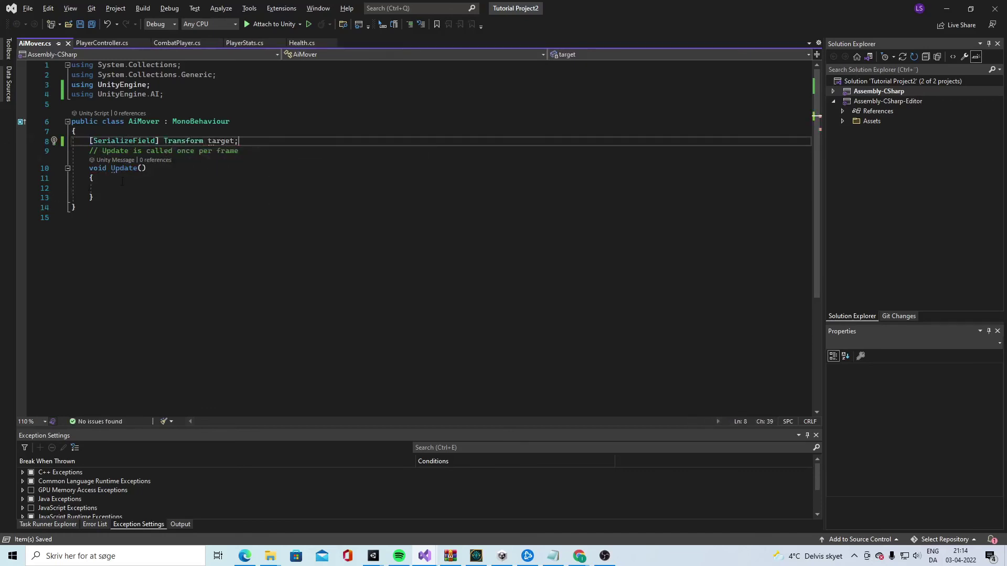
Write "GetComponent<NavMeshAgent>().destination = target.position;" in the Update method of AiMover and save the script.
{"action": "left_click", "coordinate": [127, 188]}
{"action": "type", "text": "get"}
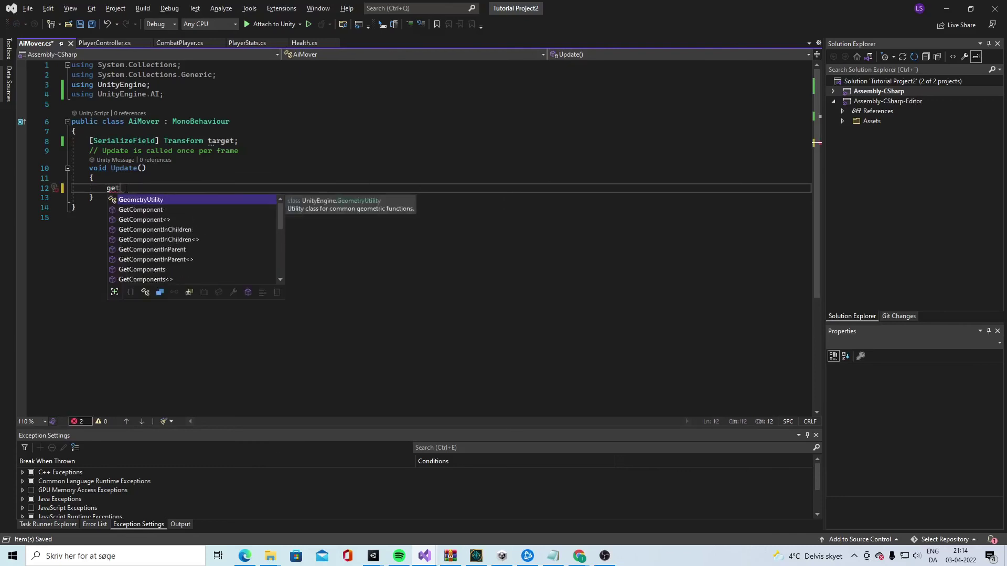
{"action": "type", "text": "Component<"}
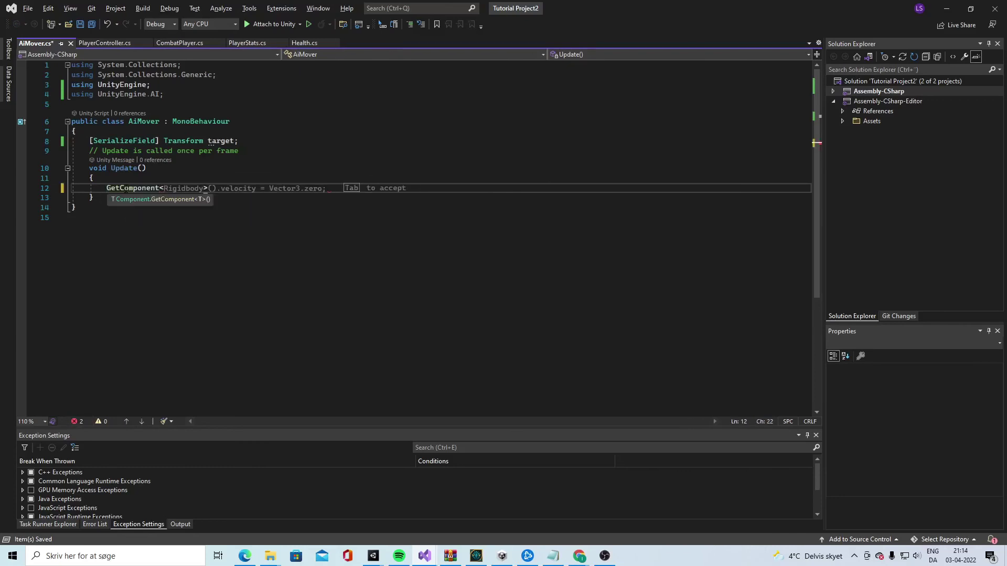
{"action": "type", "text": "navme"}
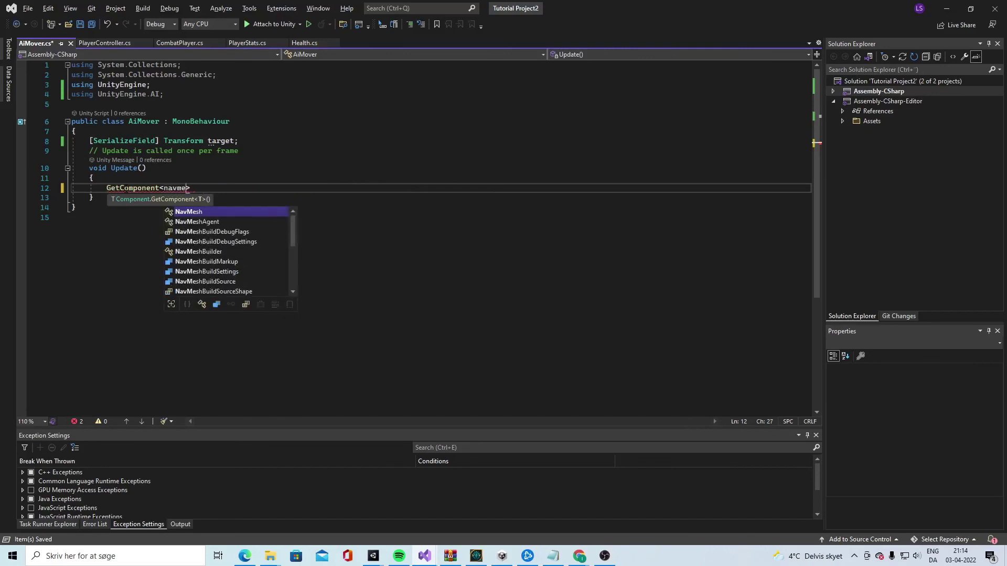
{"action": "type", "text": ">"}
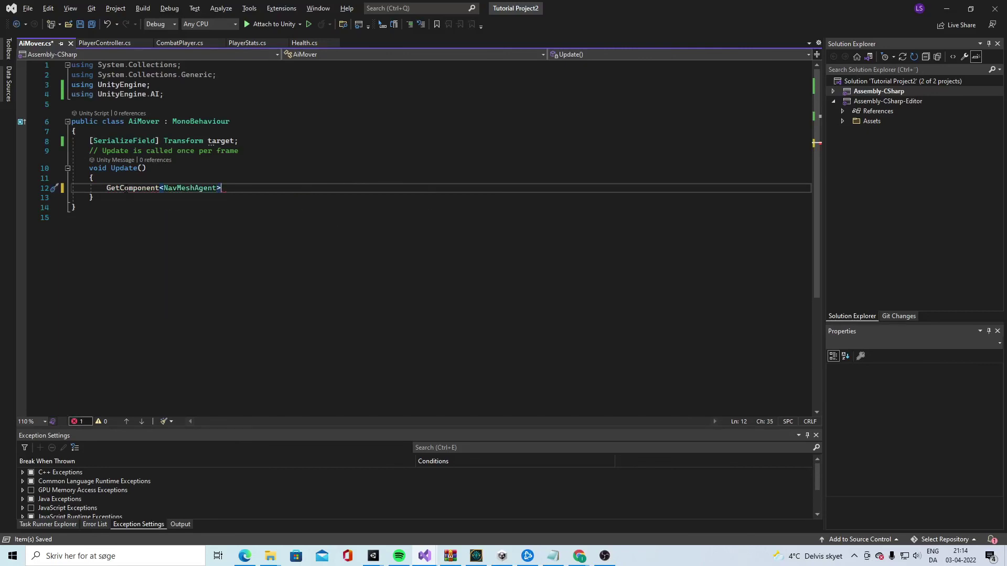
{"action": "type", "text": "().des"}
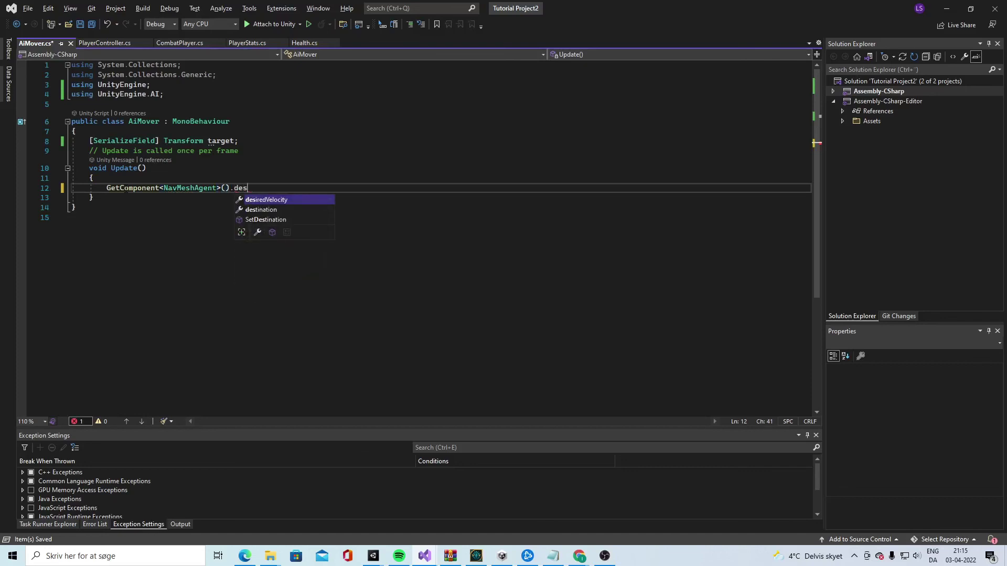
{"action": "key", "text": "Down"}
{"action": "key", "text": "Tab"}
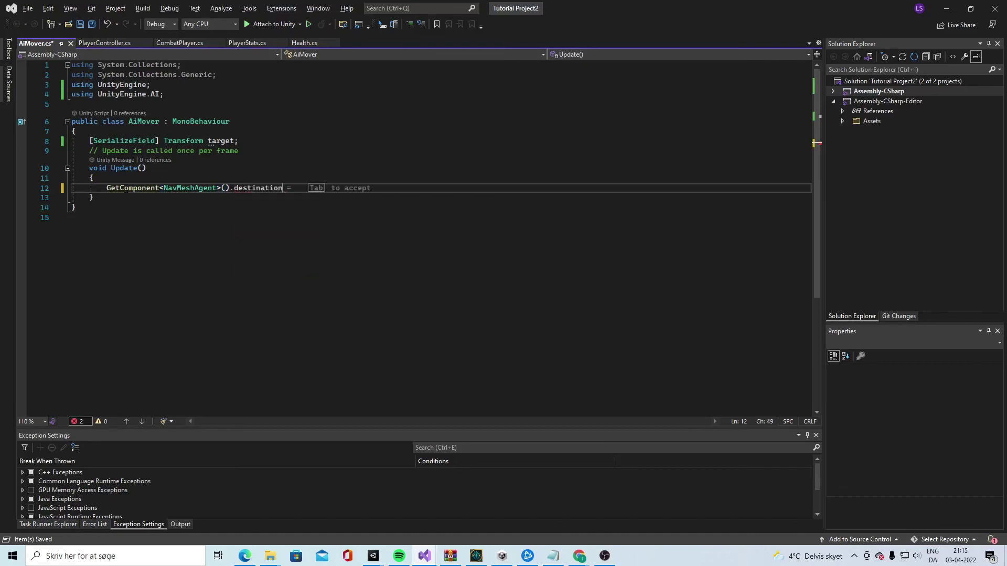
{"action": "type", "text": "= "}
{"action": "type", "text": "target.po"}
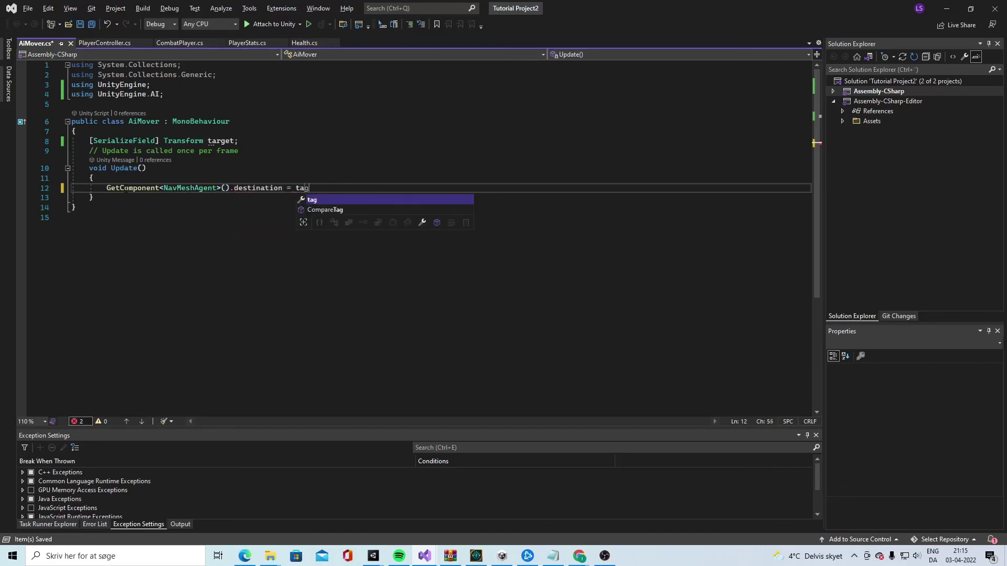
{"action": "type", "text": "sition;"}
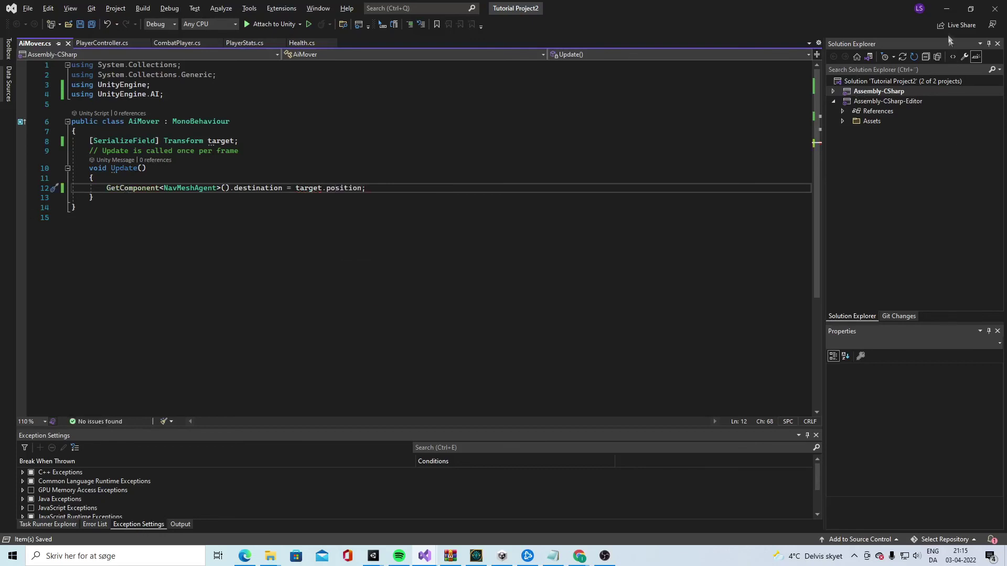
Switch back to Unity, assign ExamplePlayer as the Ai Mover target on ExampleNPC, and play-test the scene before stopping it.
{"action": "left_click", "coordinate": [948, 10]}
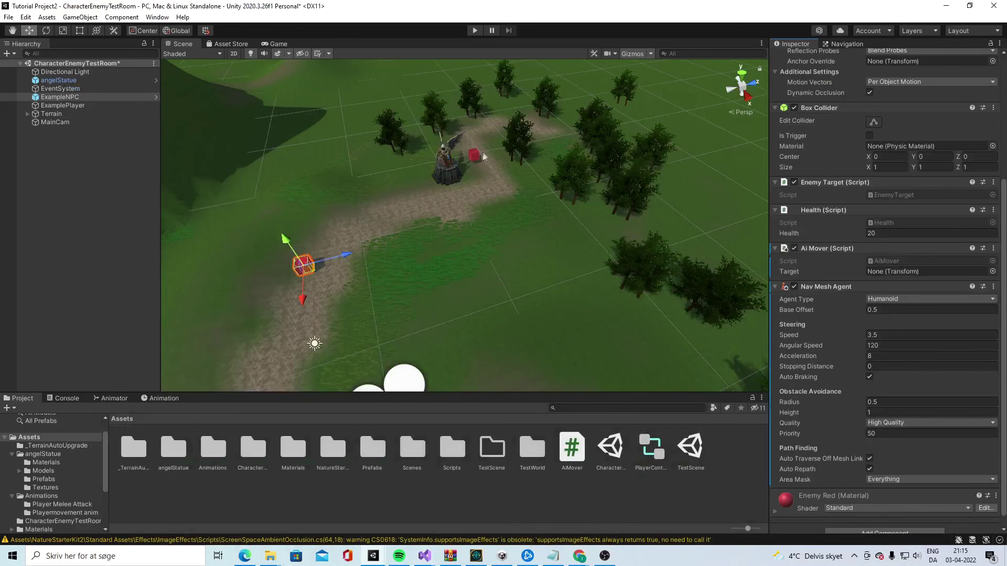
{"action": "left_click", "coordinate": [79, 98]}
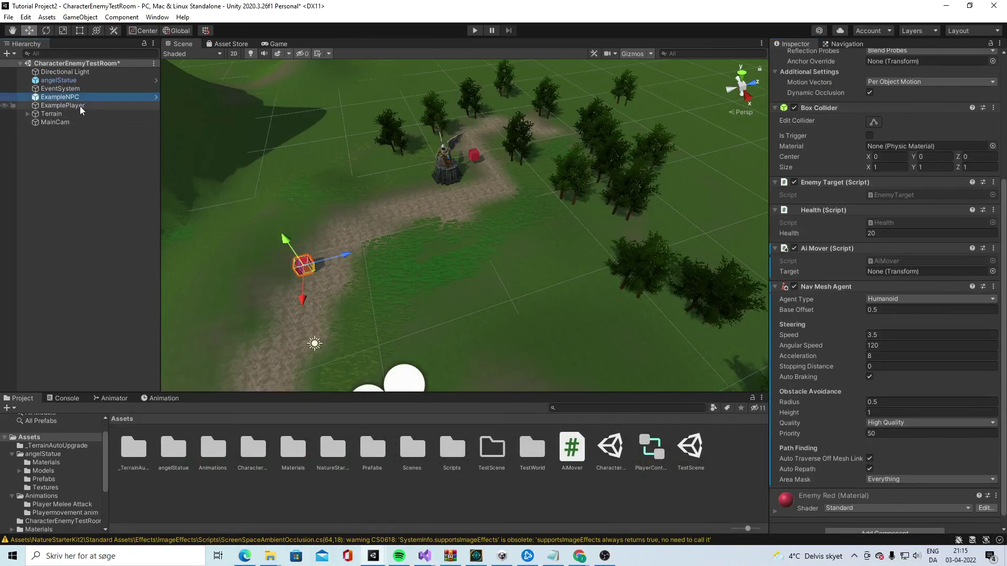
{"action": "scroll", "coordinate": [881, 362], "scroll_direction": "down", "scroll_amount": 1}
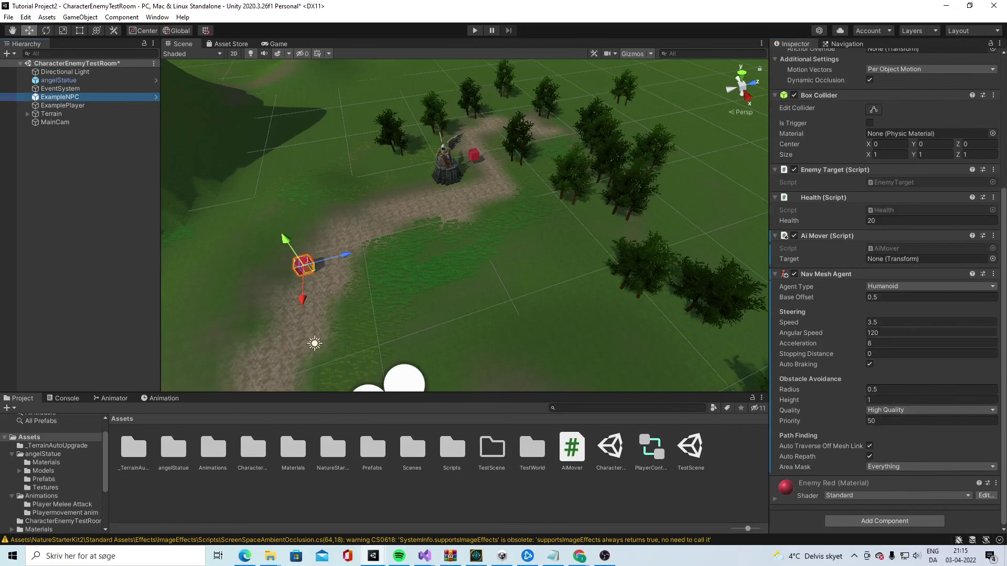
{"action": "left_click", "coordinate": [777, 275]}
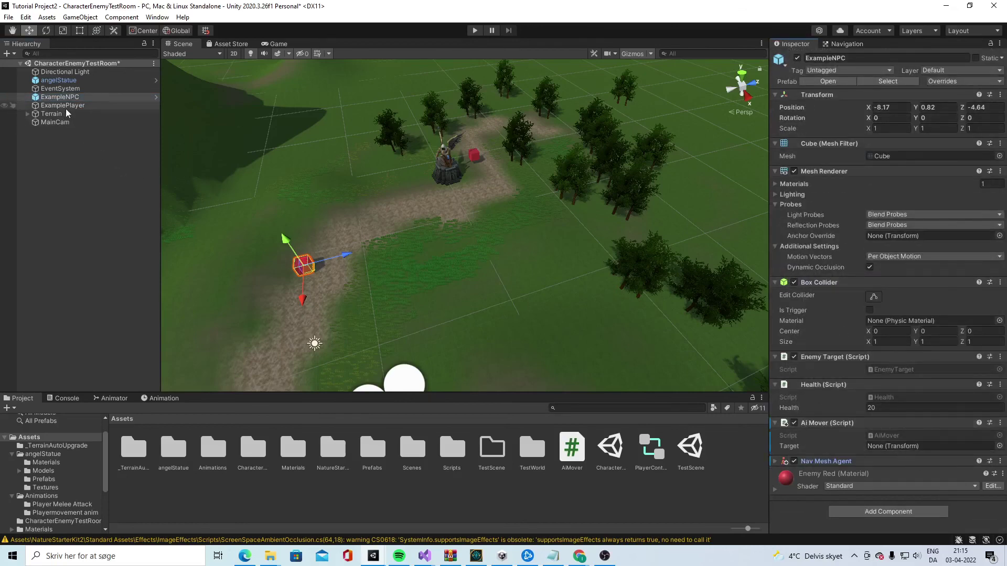
{"action": "left_click_drag", "start_coordinate": [64, 108], "coordinate": [902, 446]}
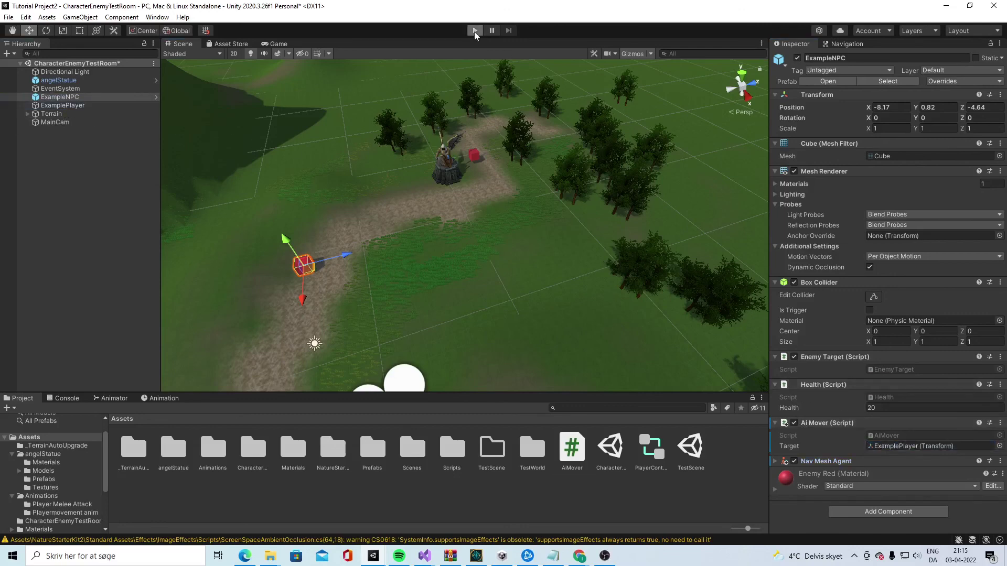
{"action": "left_click", "coordinate": [474, 30]}
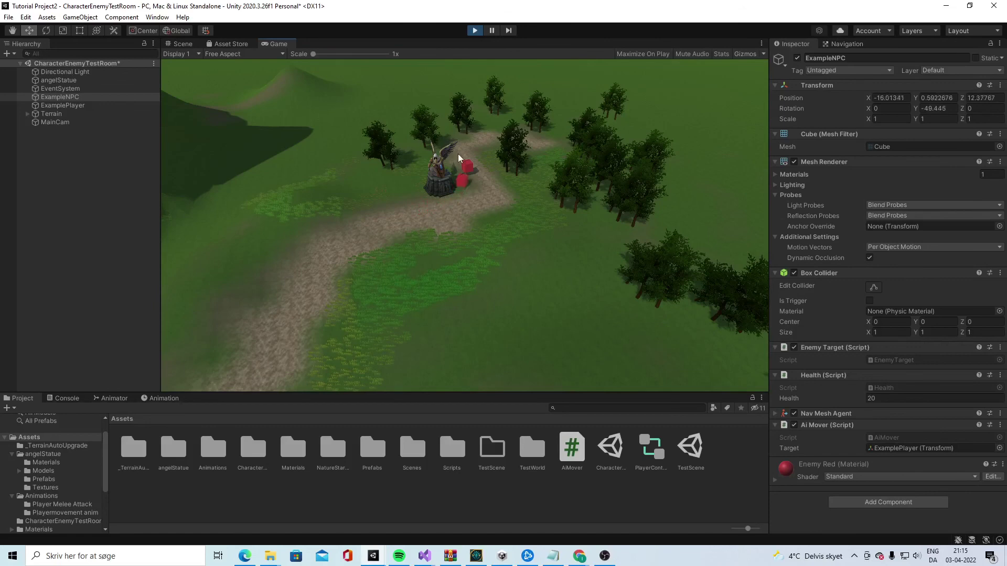
{"action": "left_click", "coordinate": [474, 31]}
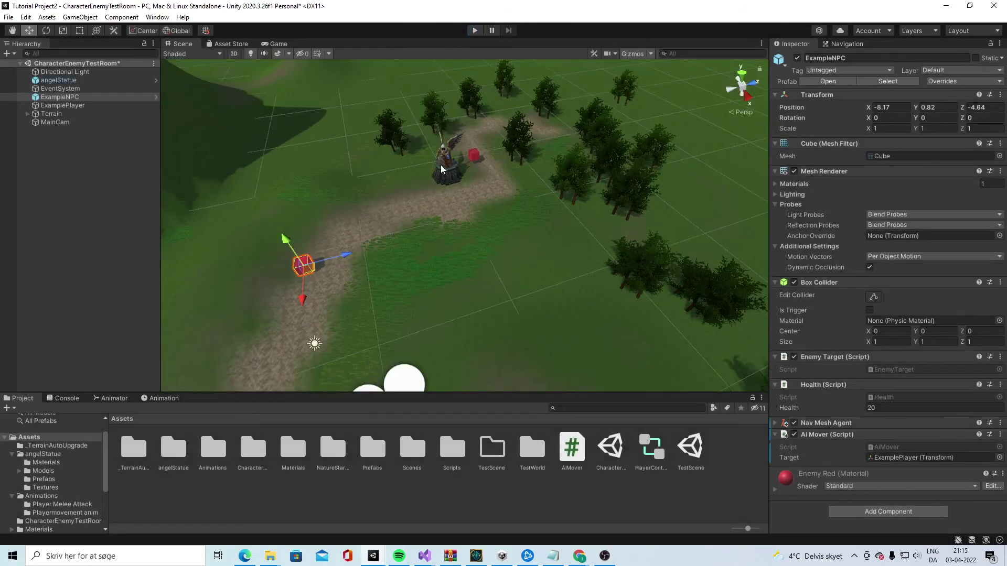